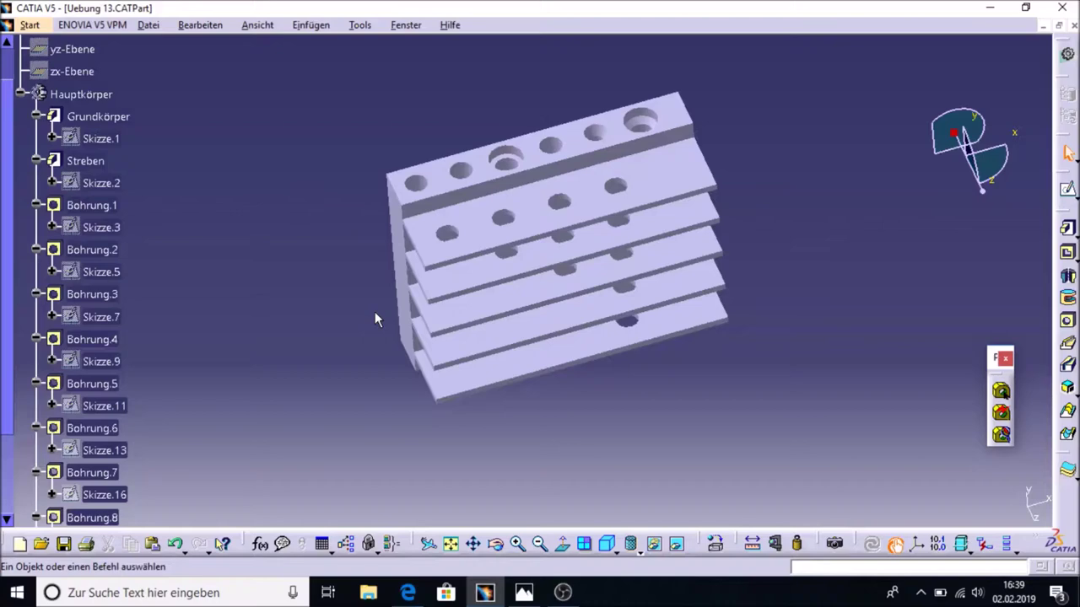
- Orbit the existing part to inspect its holes and shelves, and consult the technical drawing
mouse_move(362, 298)
middle_down()
mouse_move(368, 380)
mouse_move(409, 349)
mouse_move(338, 337)
mouse_move(333, 317)
middle_up()
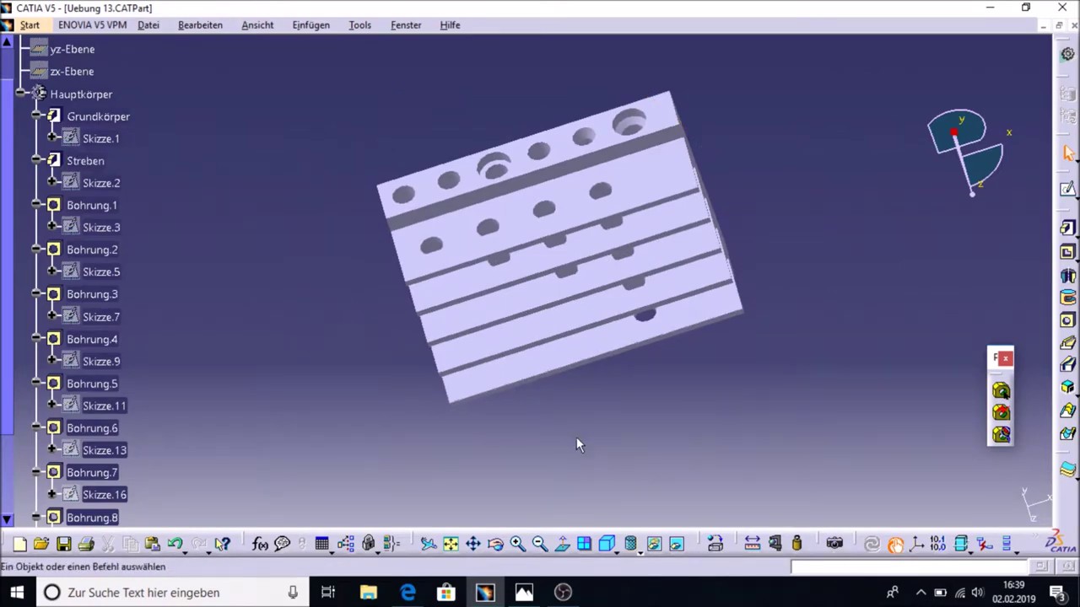
mouse_move(576, 437)
middle_down()
mouse_move(576, 475)
mouse_move(571, 427)
middle_up()
mouse_move(449, 454)
middle_down()
mouse_move(436, 434)
mouse_move(491, 418)
middle_up()
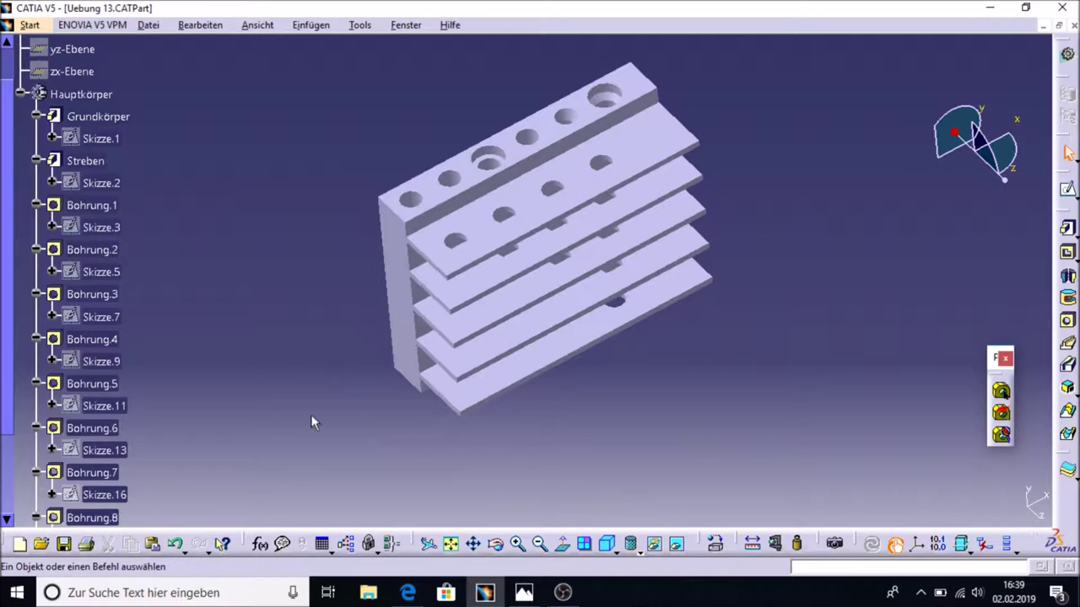
mouse_move(384, 447)
middle_down()
mouse_move(399, 369)
mouse_move(331, 369)
middle_up()
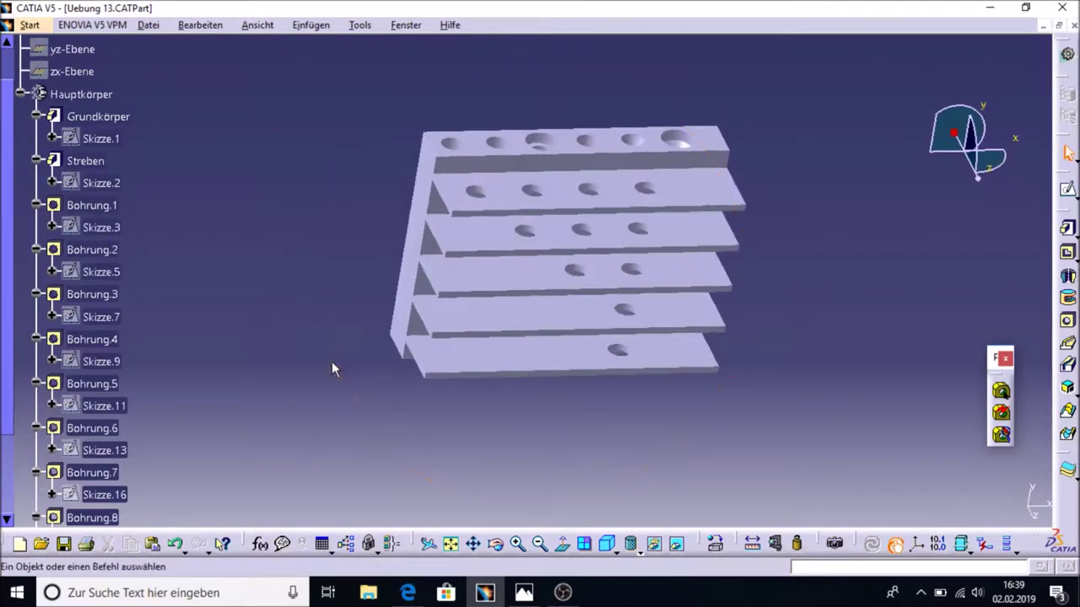
mouse_move(630, 473)
middle_down()
mouse_move(644, 441)
mouse_move(677, 453)
middle_up()
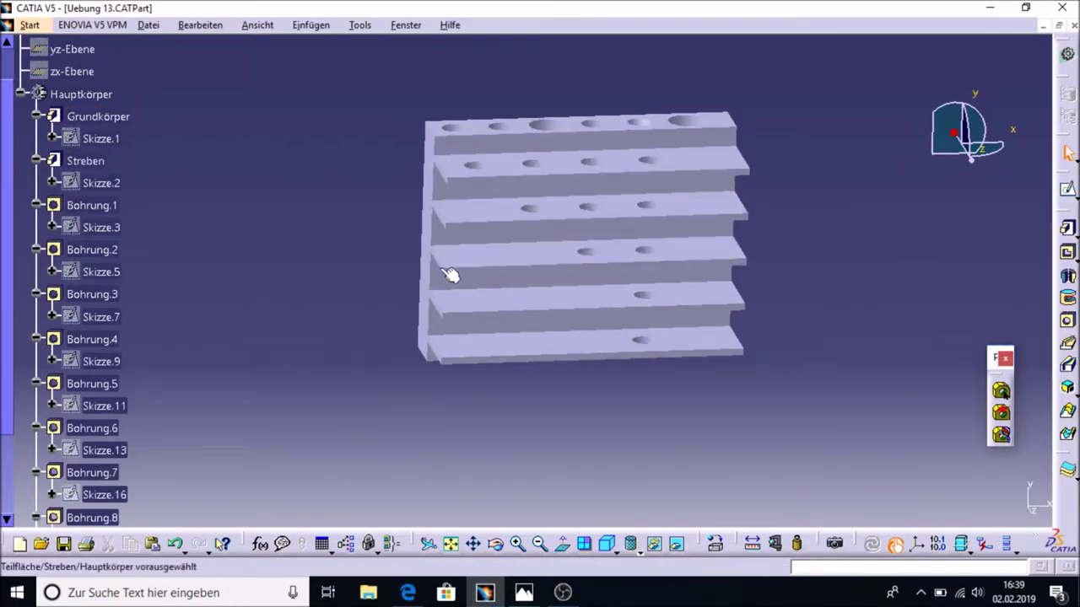
middle_drag(671, 464, 578, 479)
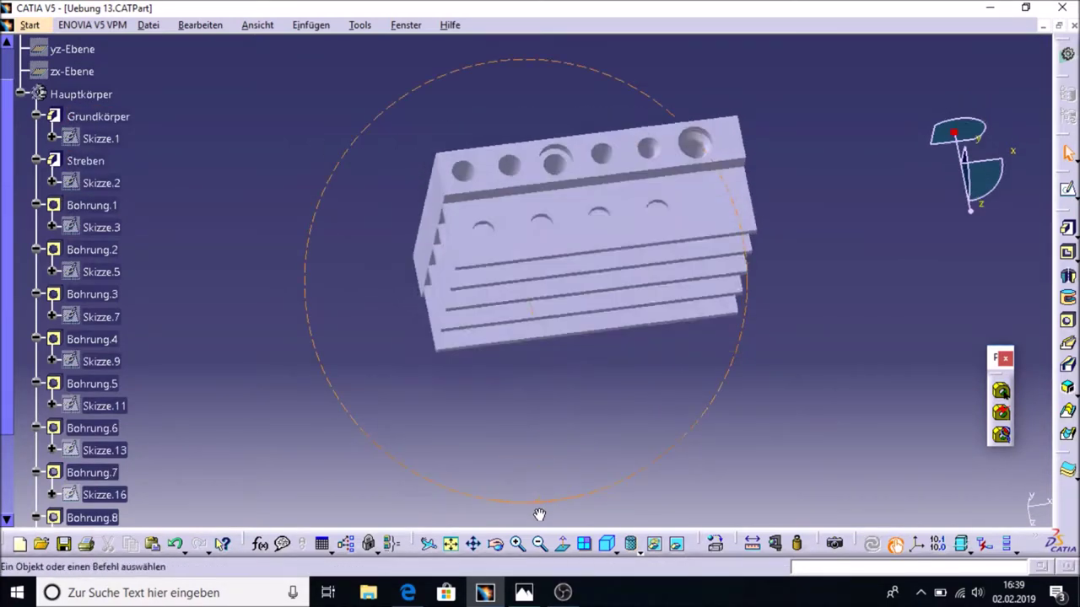
middle_drag(320, 410, 402, 426)
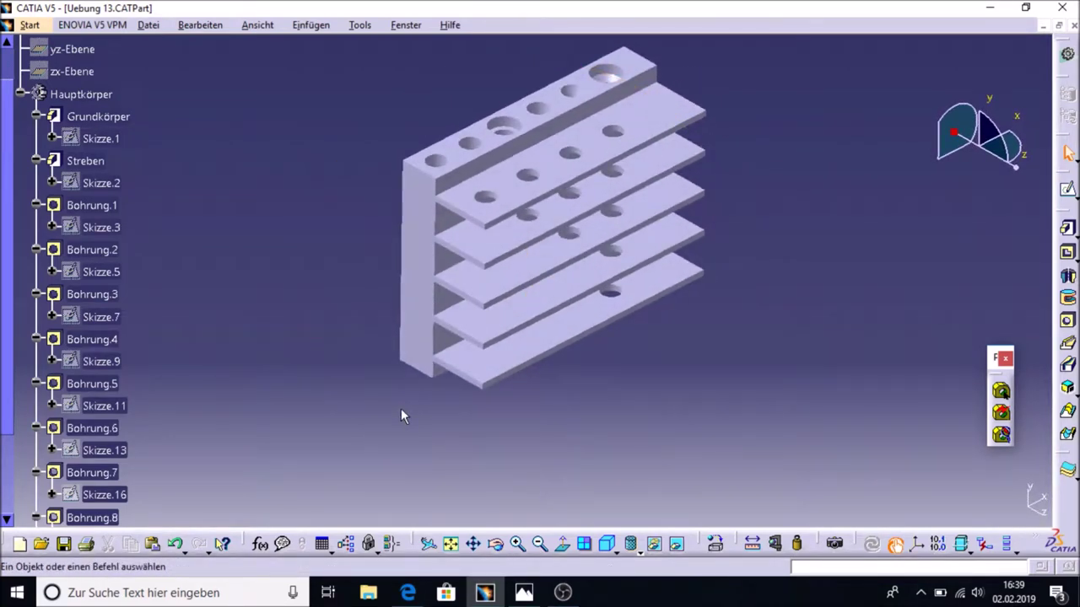
middle_drag(772, 361, 545, 456)
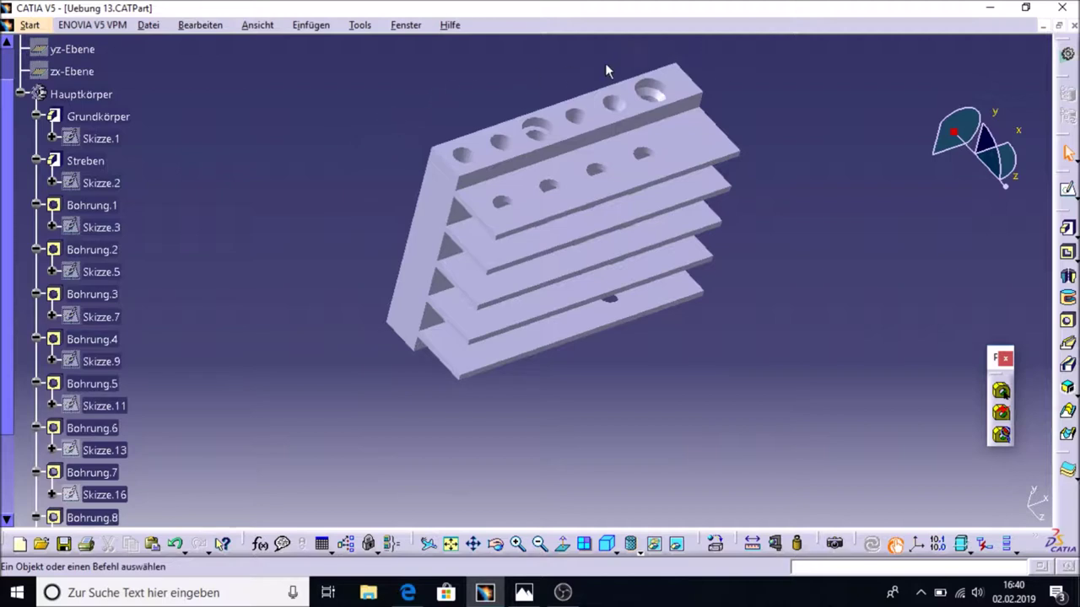
middle_drag(455, 488, 476, 451)
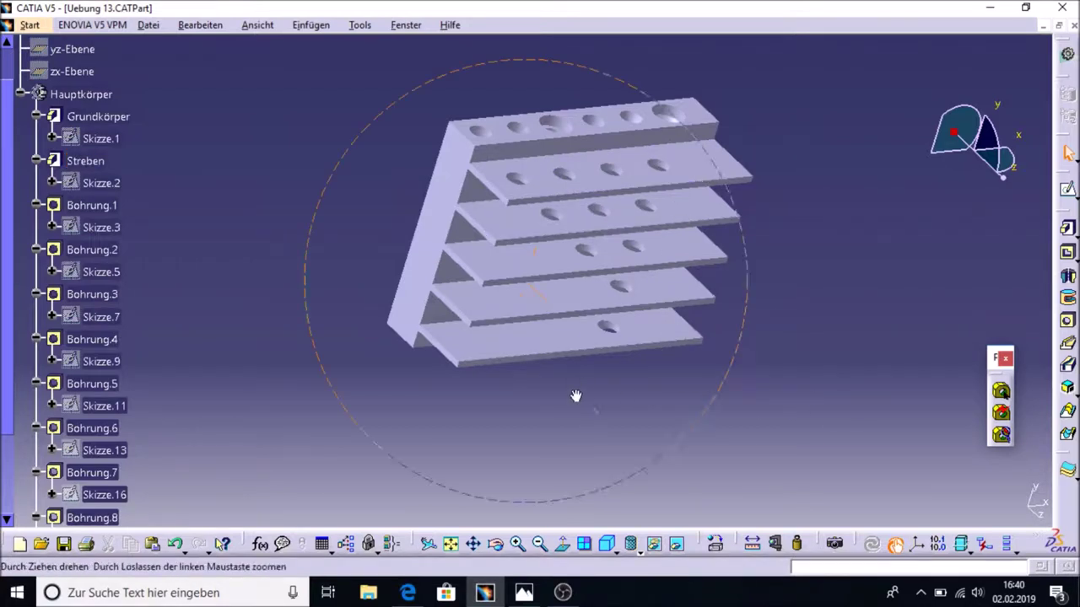
middle_drag(578, 390, 562, 410)
click(521, 594)
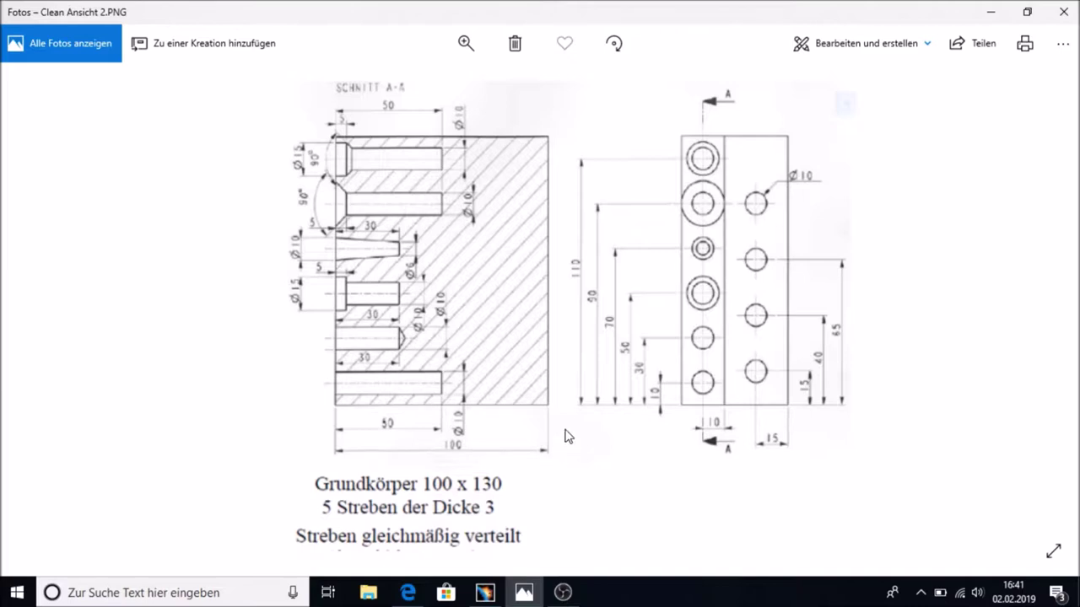
click(487, 592)
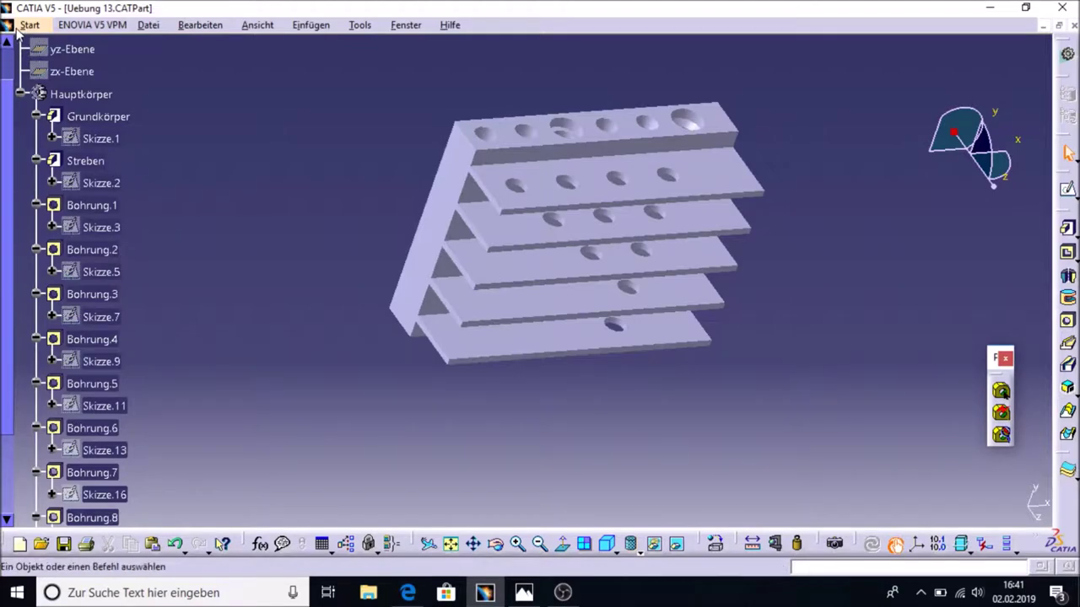
- Create a new Part Design part and hide its three reference planes
click(29, 25)
click(249, 67)
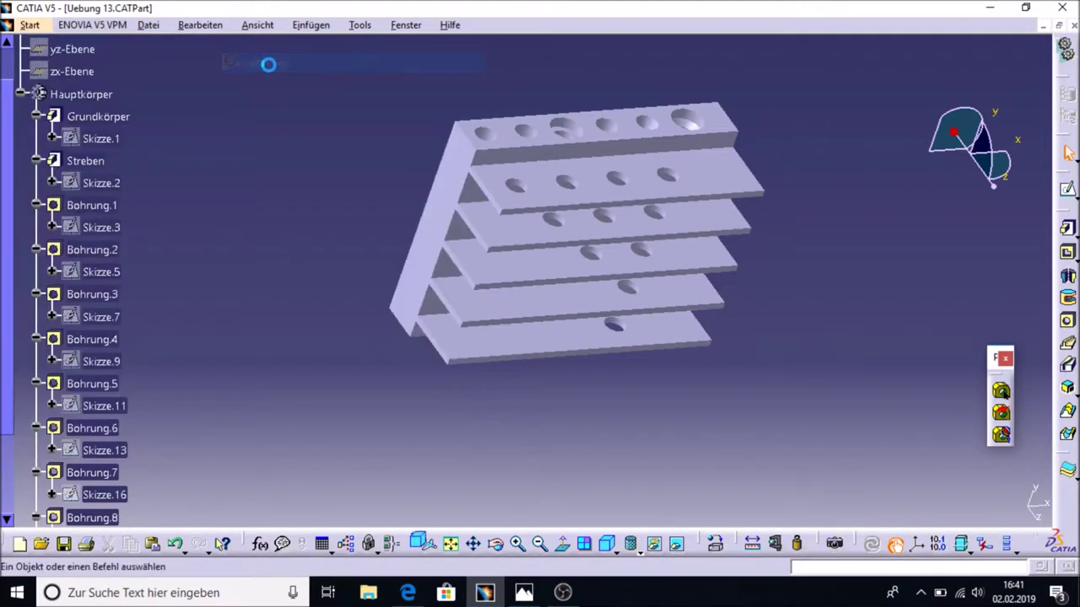
drag(639, 175, 270, 452)
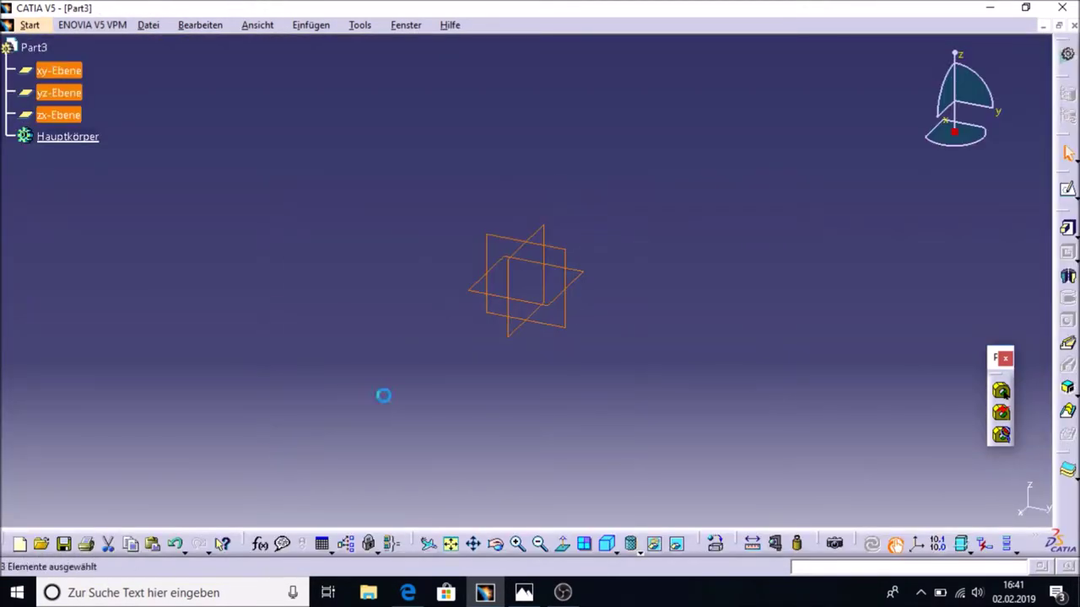
right_click(560, 329)
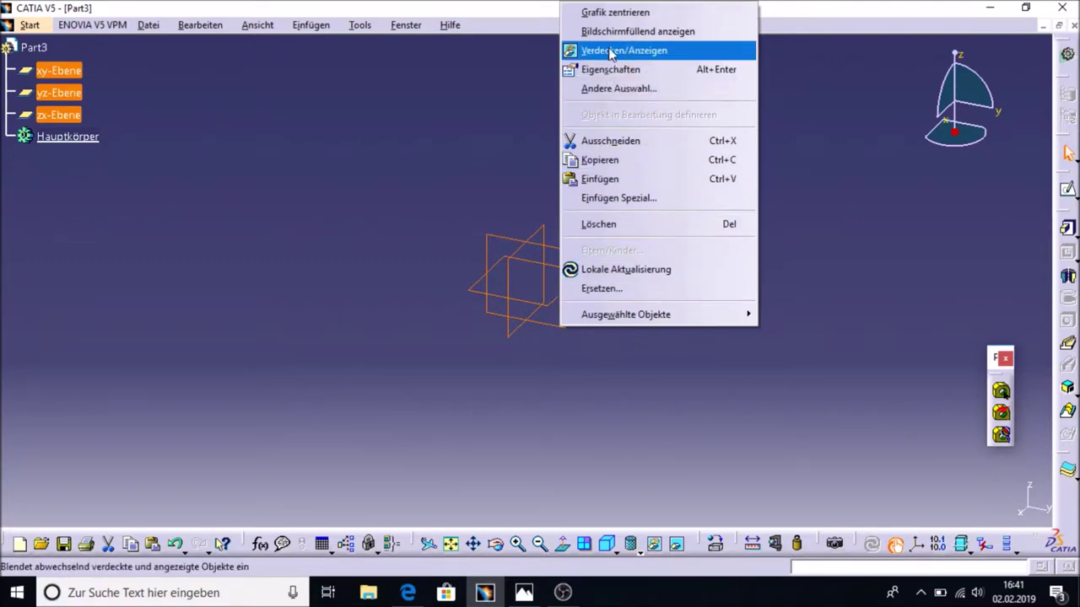
click(623, 50)
- Insert a standard axis system and select its xy plane
click(305, 25)
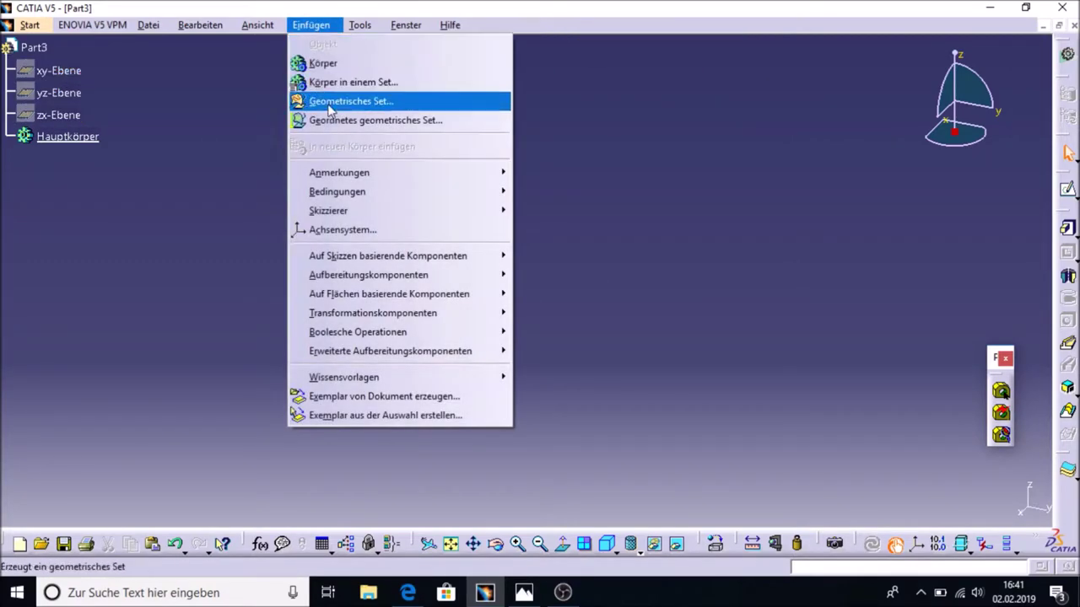
click(350, 228)
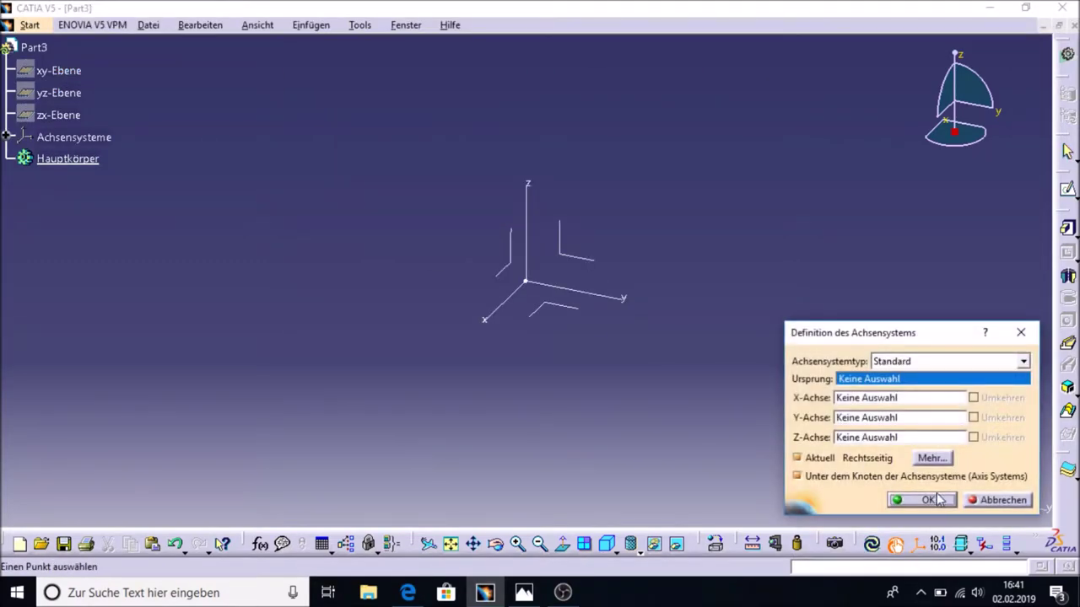
click(936, 499)
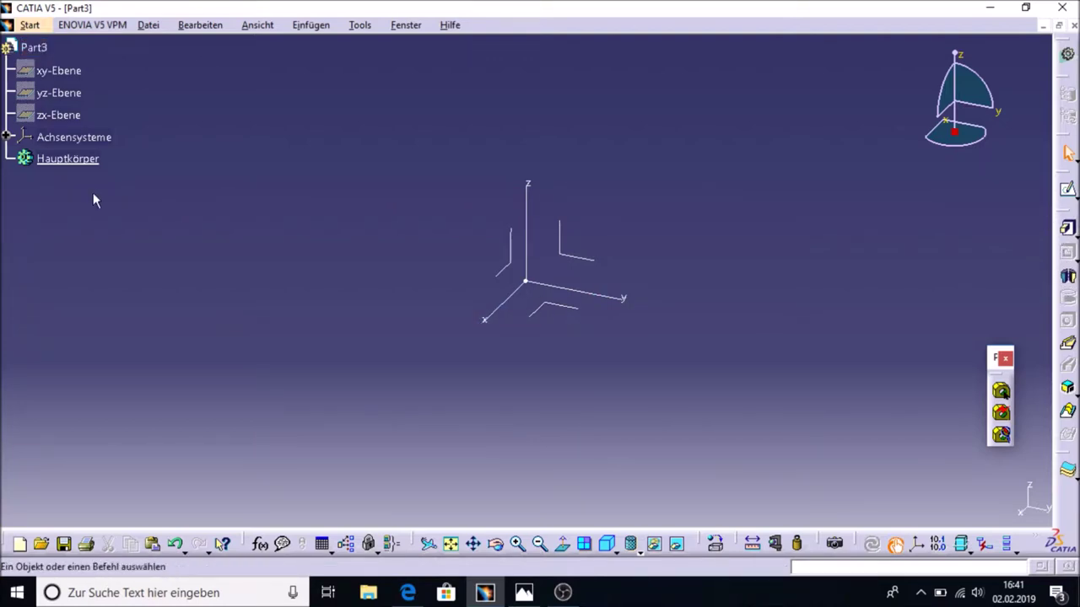
click(554, 306)
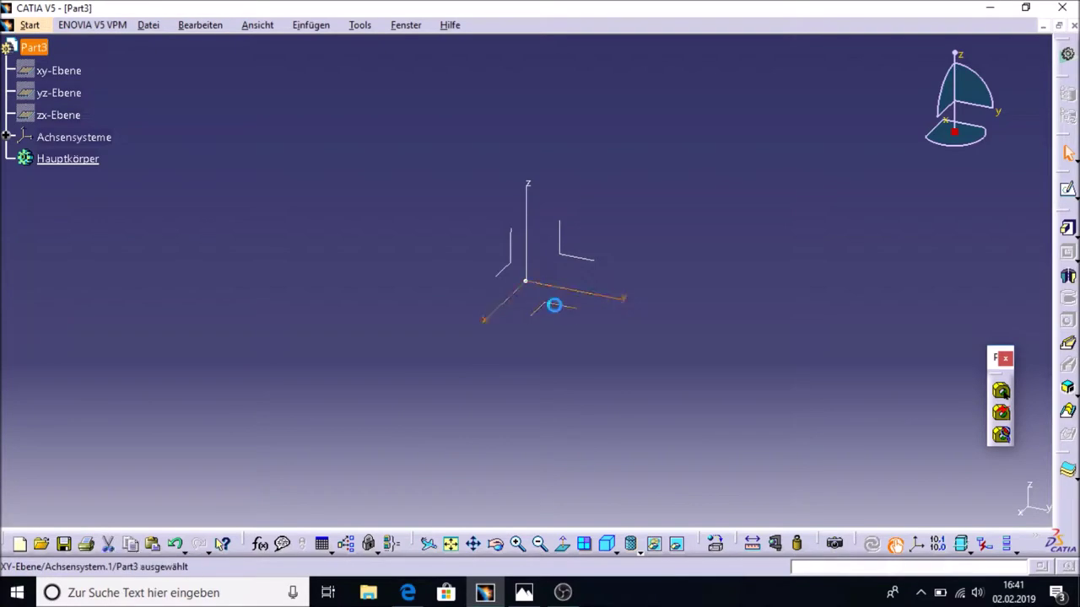
- Sketch a rectangle on the xy plane with its first corner left of the origin
click(1068, 190)
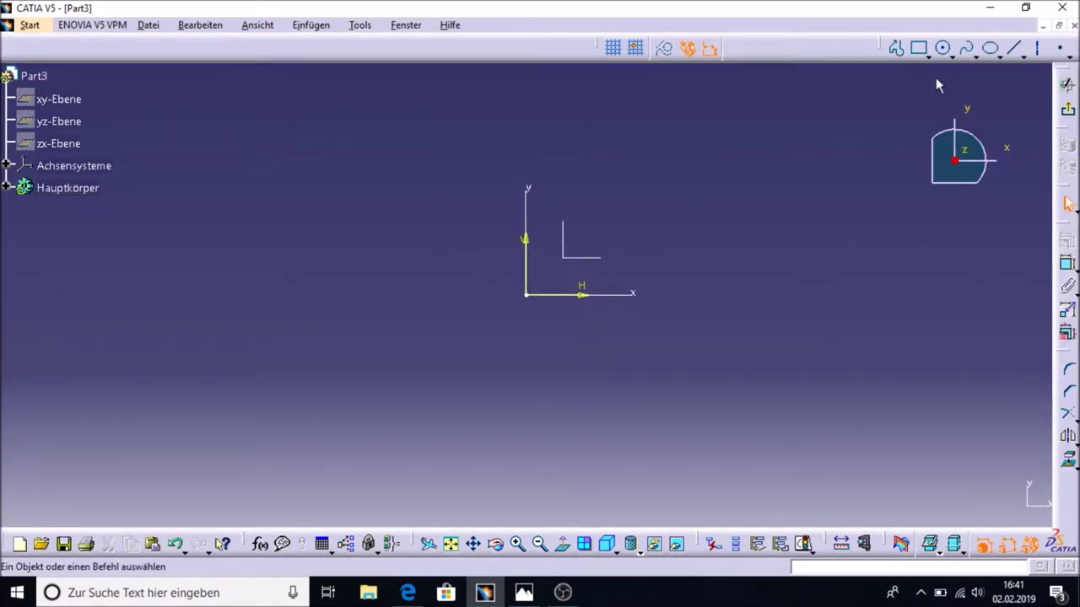
click(918, 49)
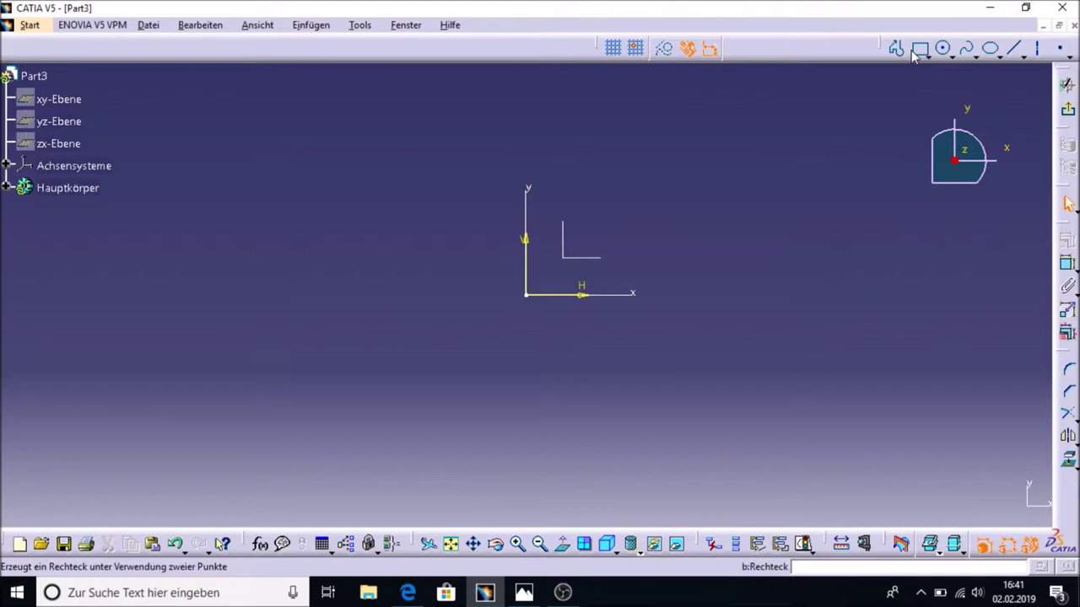
click(480, 295)
click(670, 77)
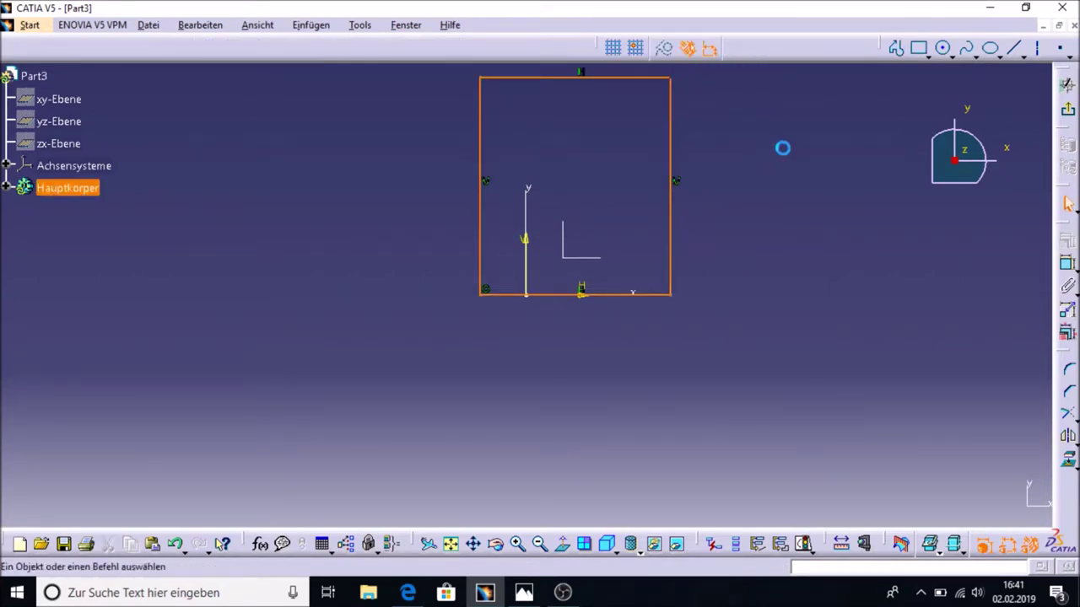
- Constrain the rectangle to 130 mm tall and 100 mm wide, then exit the sketcher
click(1067, 264)
click(678, 215)
click(743, 203)
double_click(742, 203)
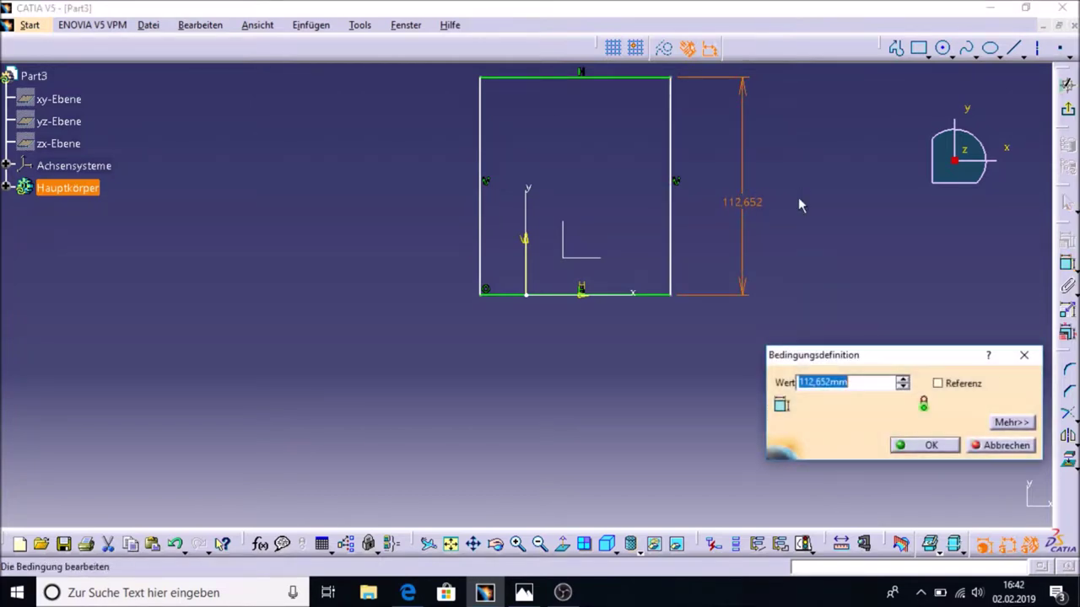
key(Return)
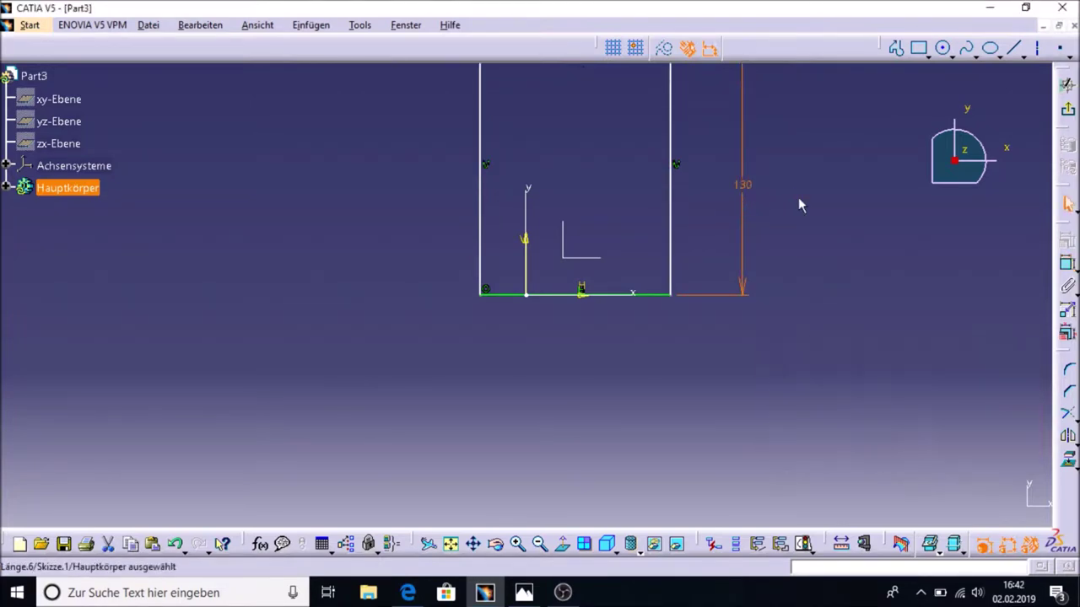
click(512, 295)
click(530, 335)
double_click(530, 334)
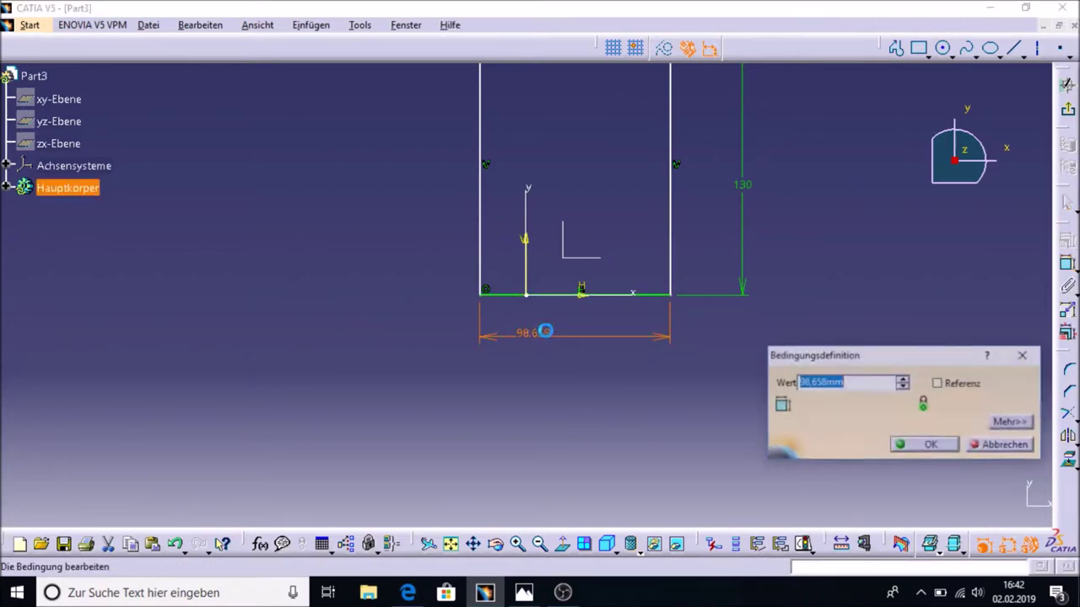
text(100)
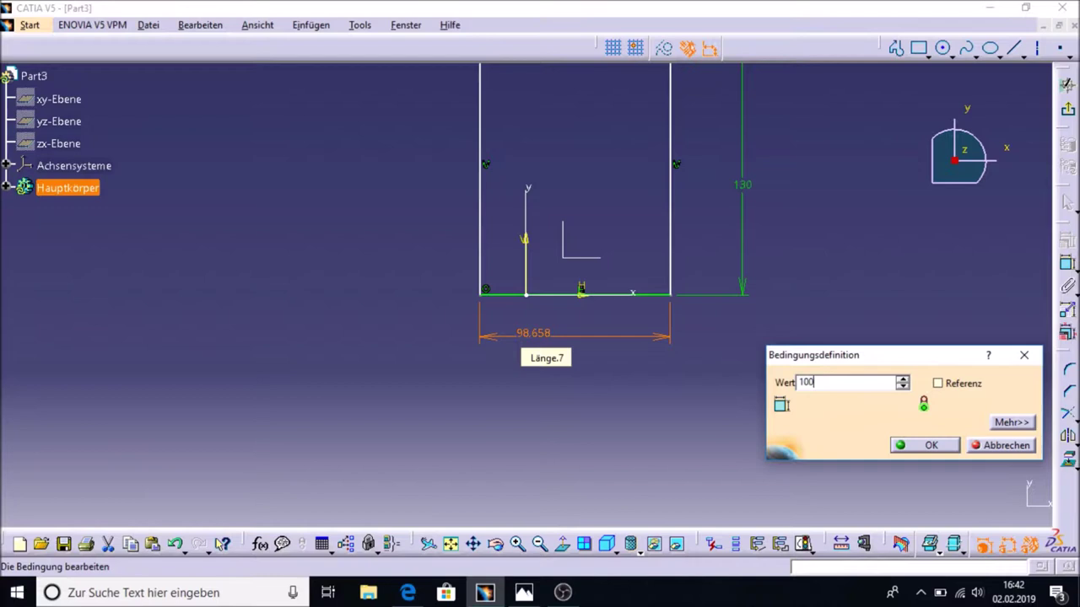
key(Return)
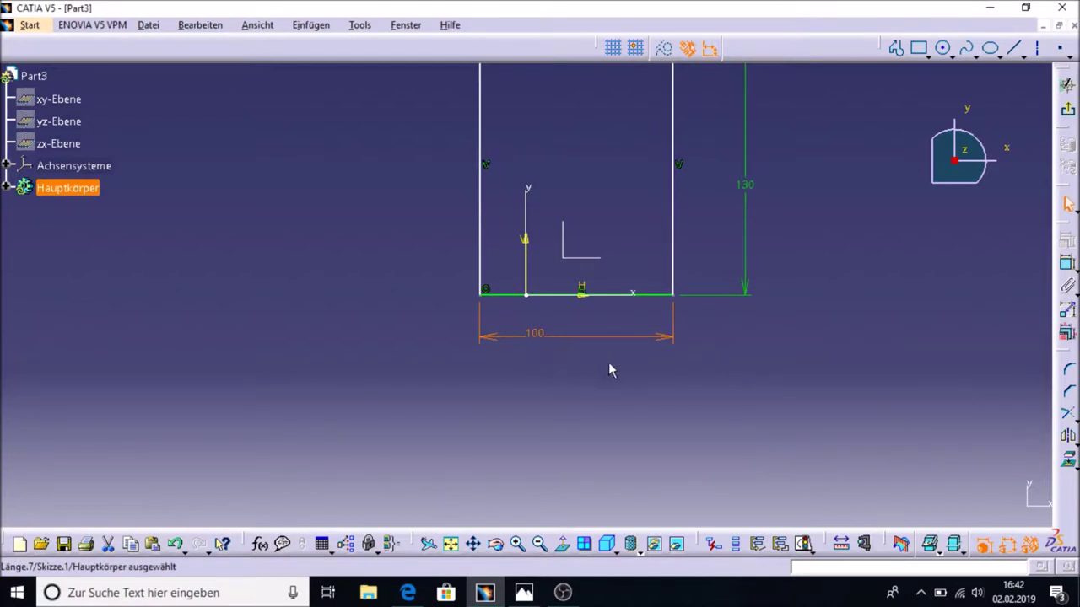
click(608, 362)
click(1067, 110)
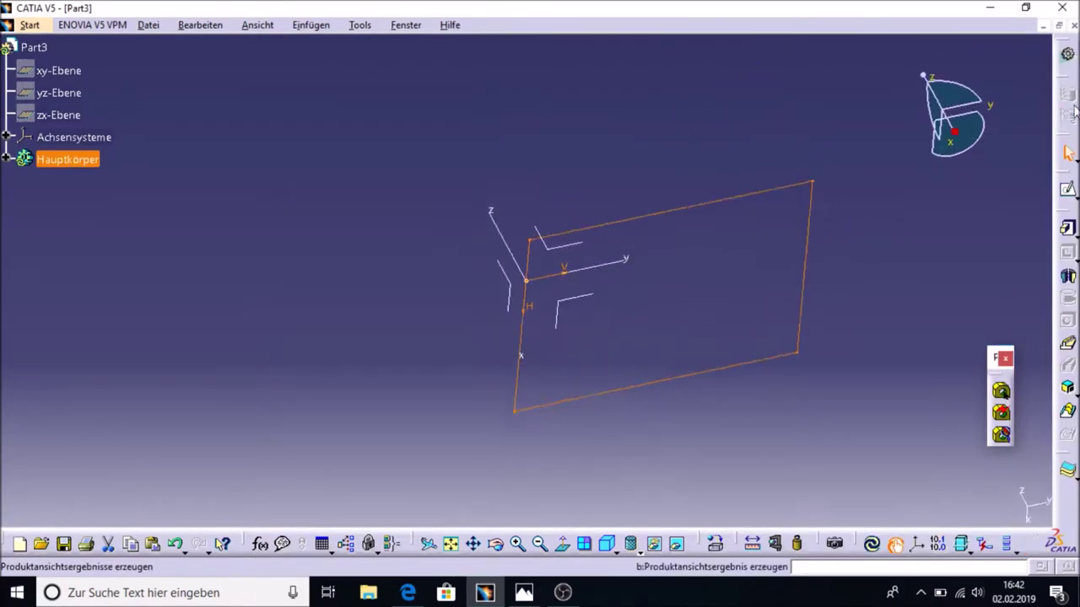
- Pad the rectangle sketch 20 mm into Block.1 and rotate the view around it
click(1067, 228)
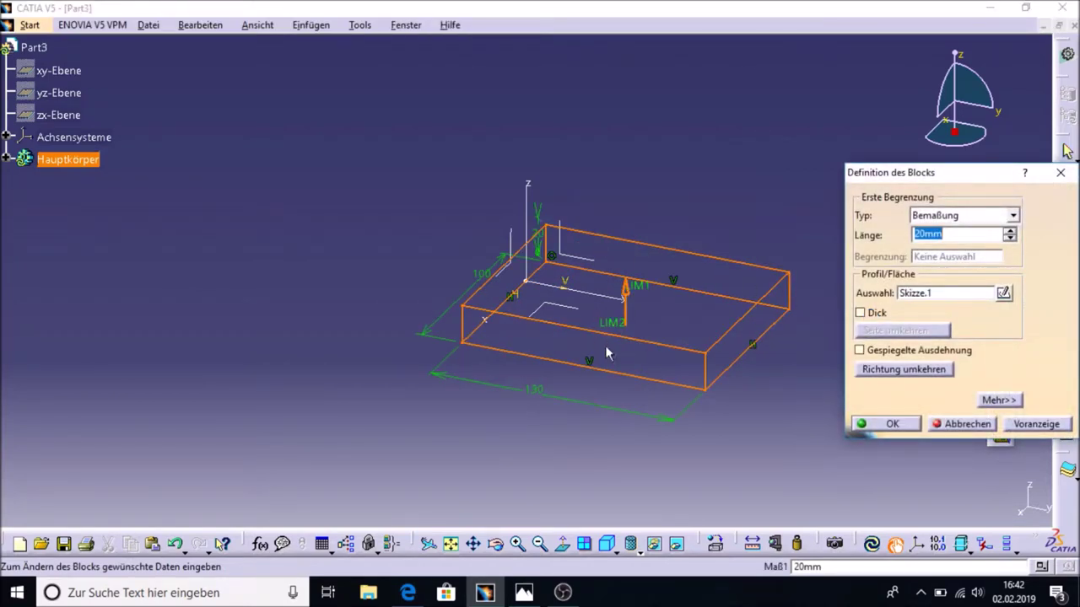
click(885, 424)
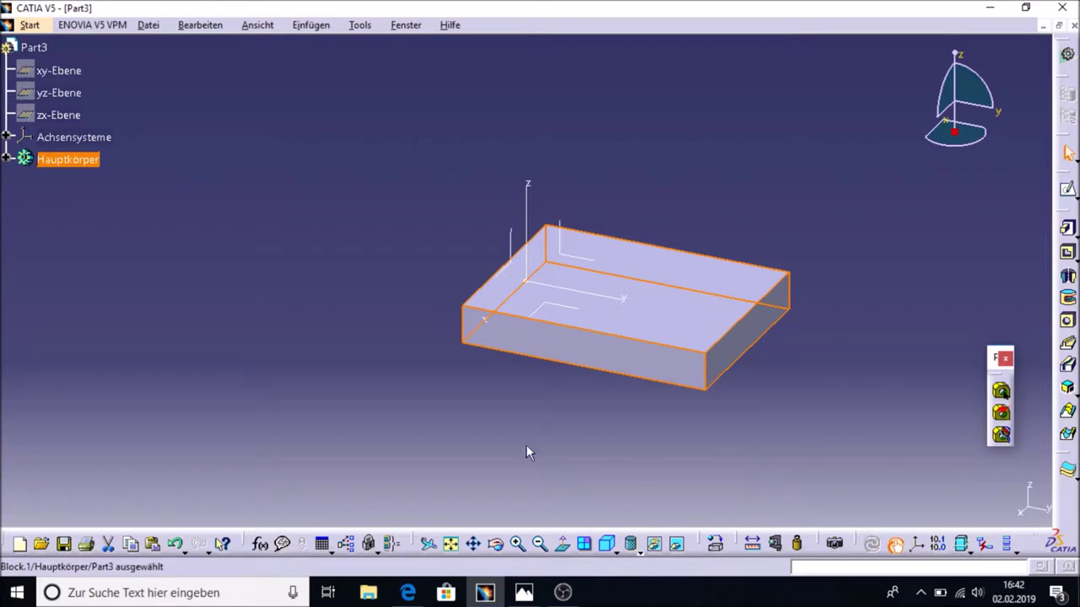
middle_drag(349, 416, 484, 427)
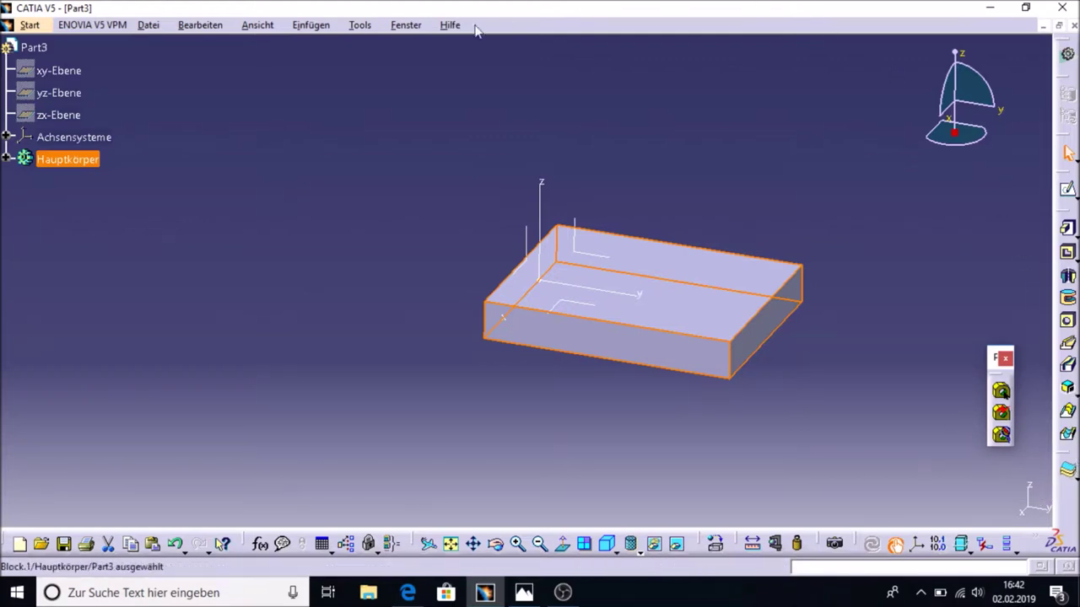
click(309, 25)
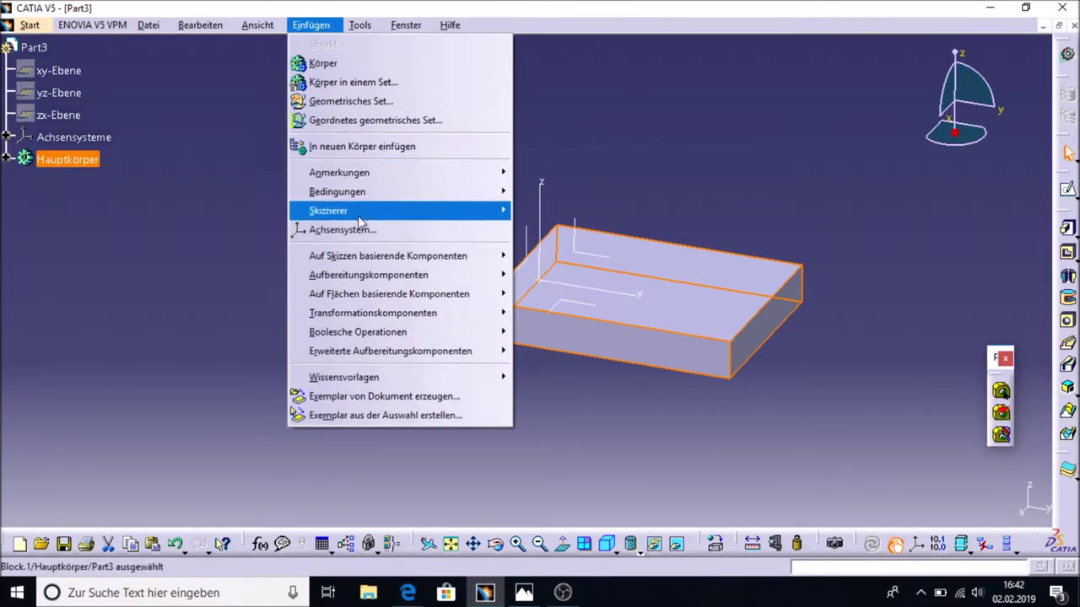
mouse_move(388, 256)
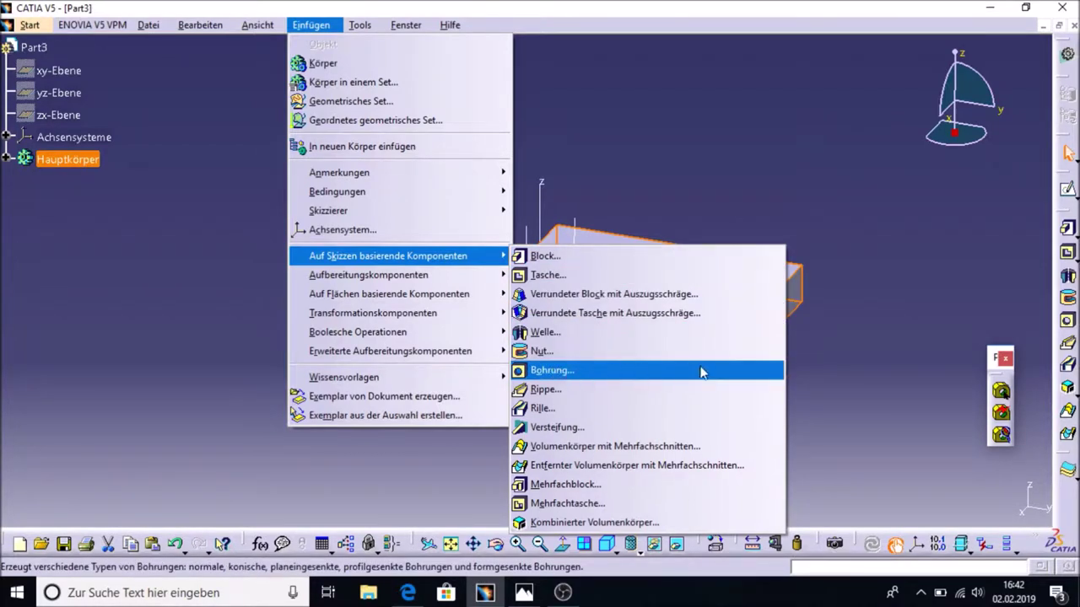
- Place a 10 mm blind hole on the block's front face, moved toward its left corner
click(1067, 322)
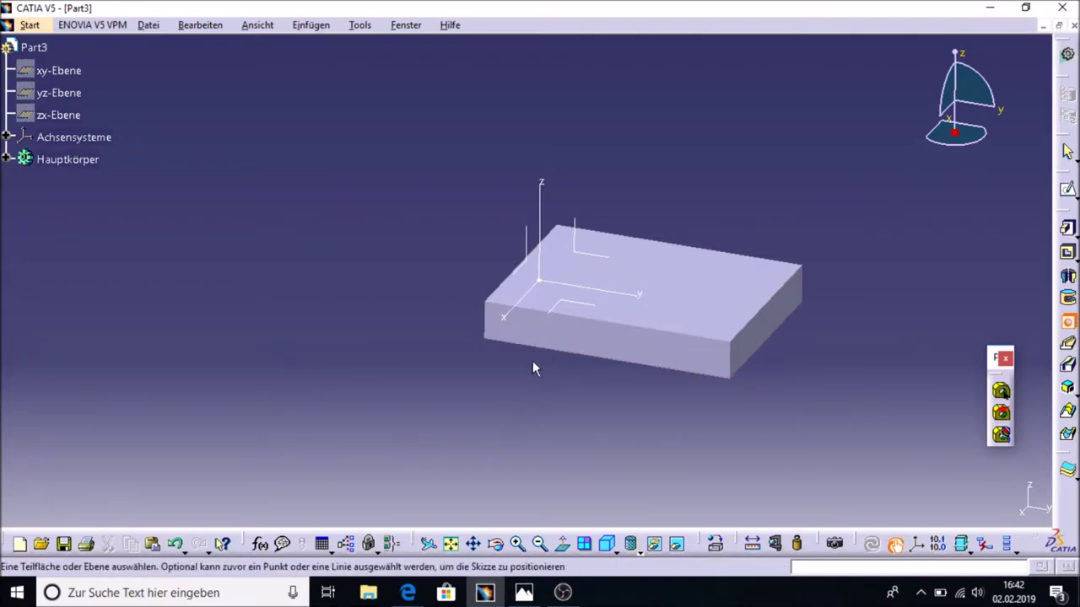
click(573, 335)
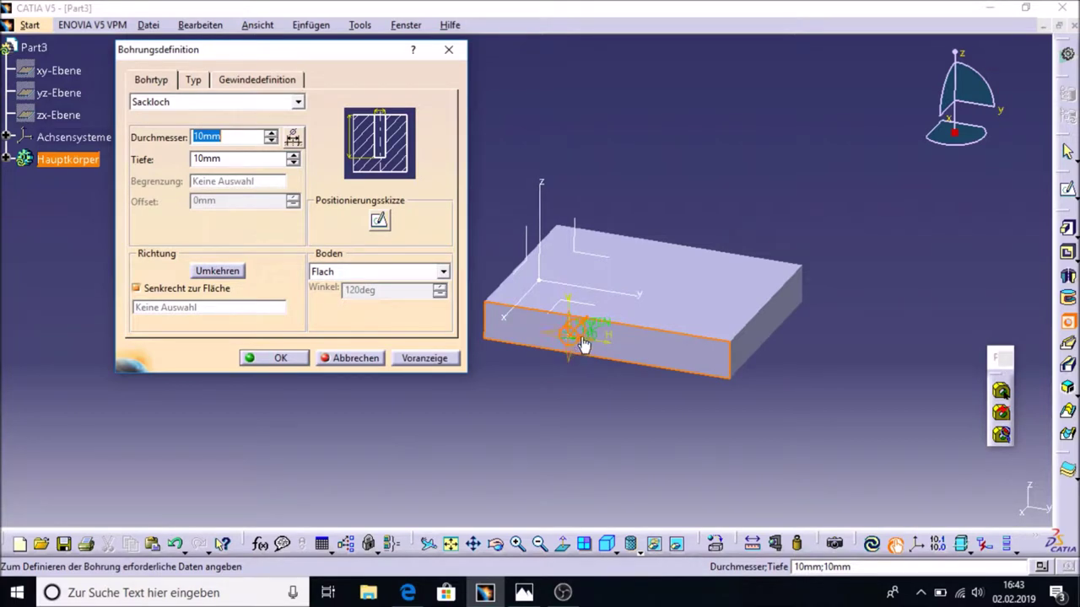
mouse_move(582, 345)
mouse_down()
mouse_move(648, 343)
mouse_move(604, 319)
mouse_move(568, 335)
mouse_move(531, 331)
mouse_up()
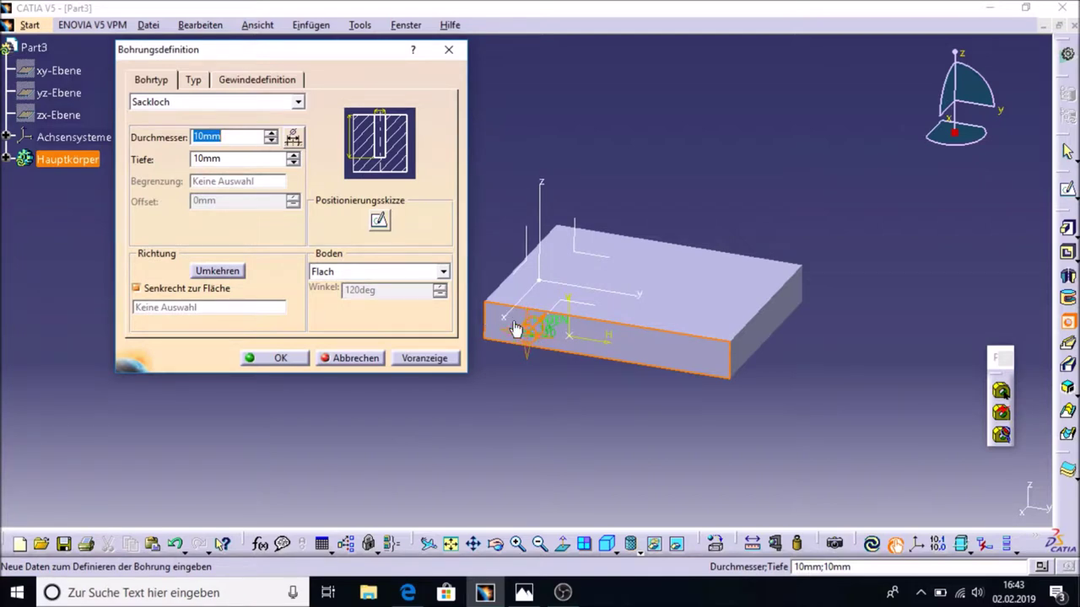
drag(528, 341, 512, 325)
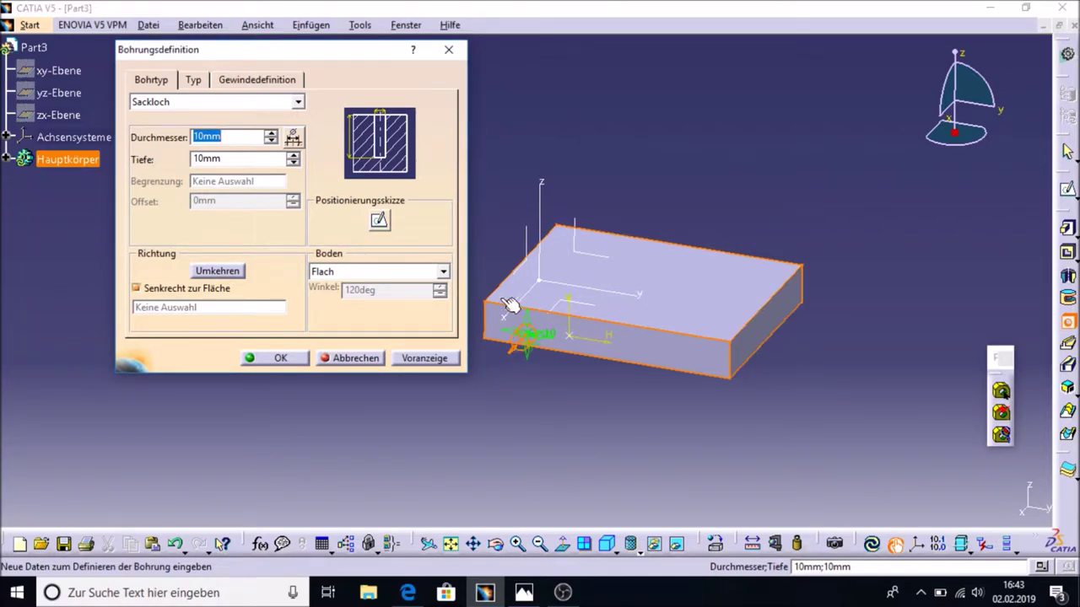
click(381, 221)
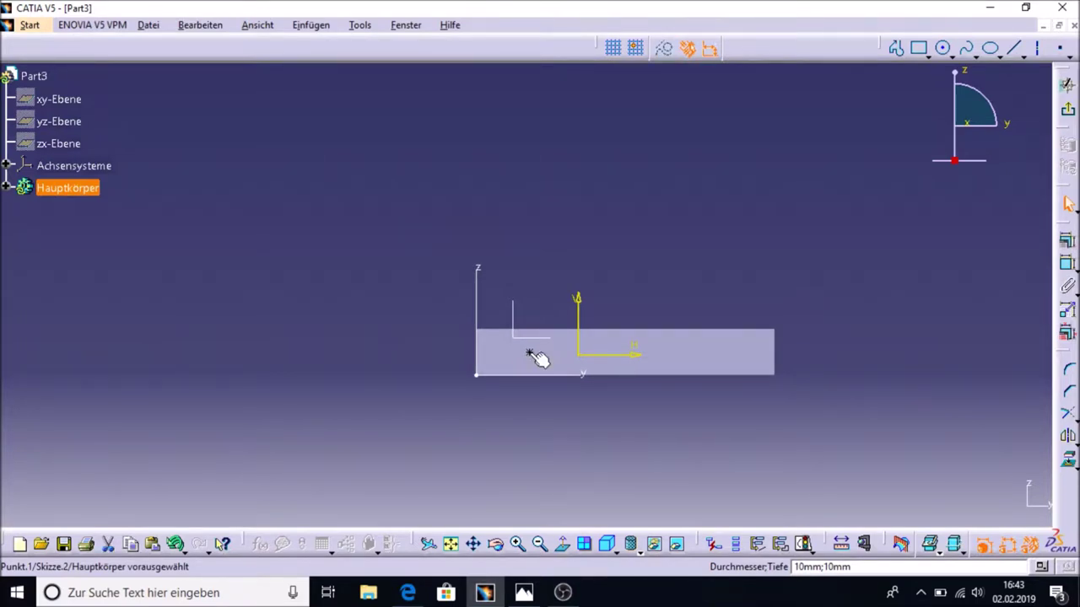
- Constrain the hole centre 10 mm from the bottom edge and 10 mm from the left edge
mouse_move(531, 361)
mouse_down()
mouse_move(637, 357)
mouse_move(542, 359)
mouse_up()
click(538, 357)
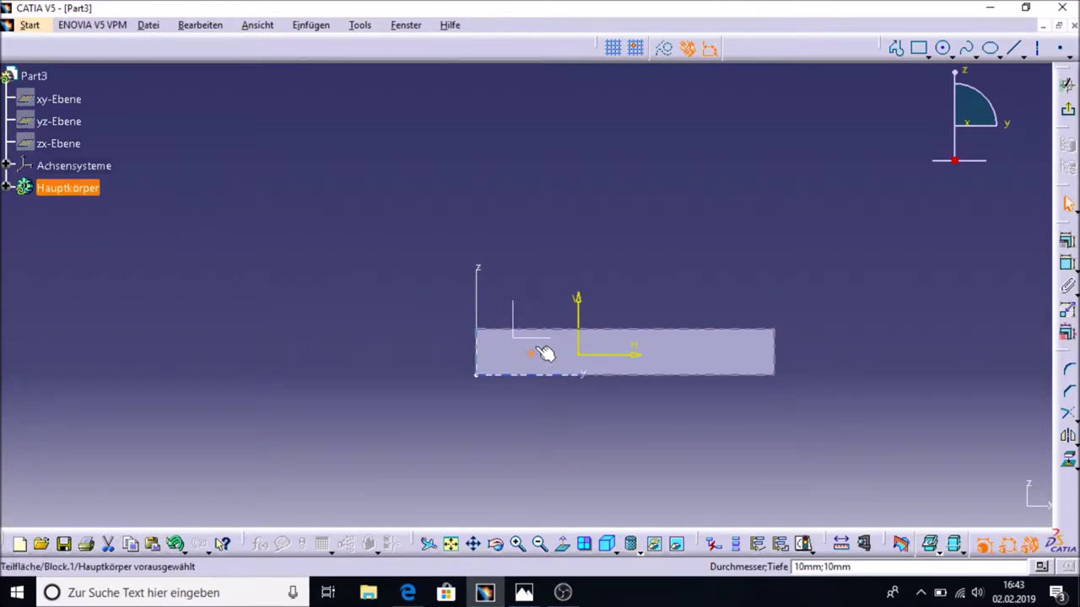
click(1065, 263)
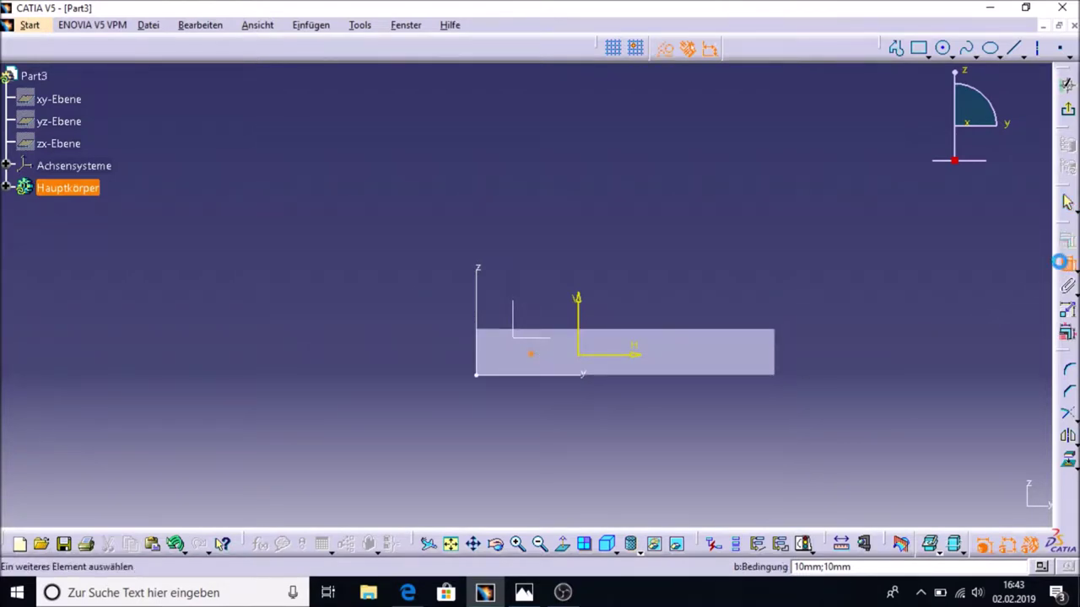
click(567, 379)
click(389, 366)
double_click(388, 363)
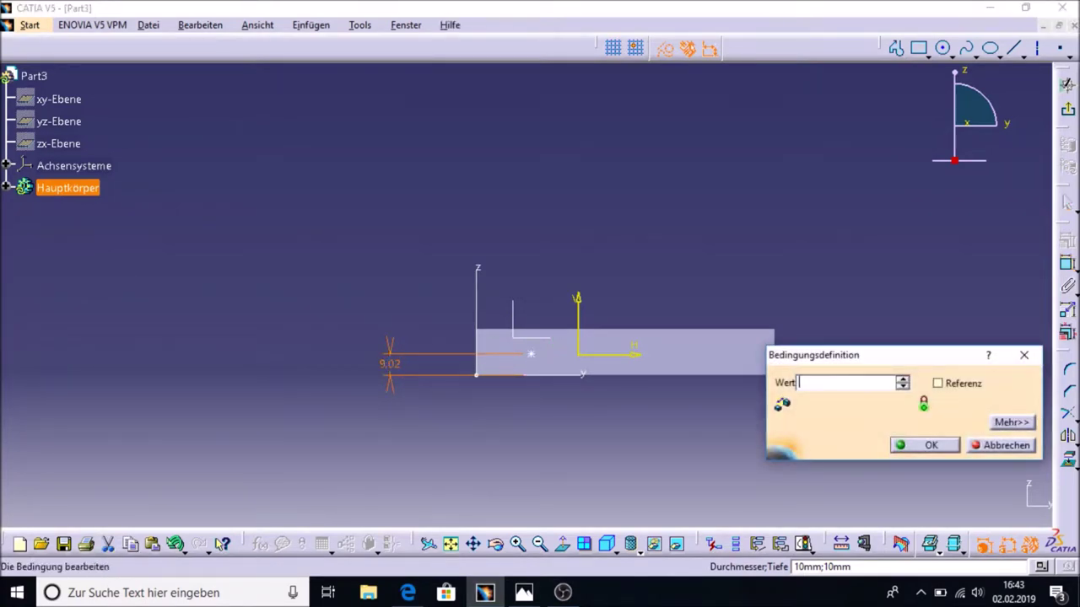
text(10)
key(Return)
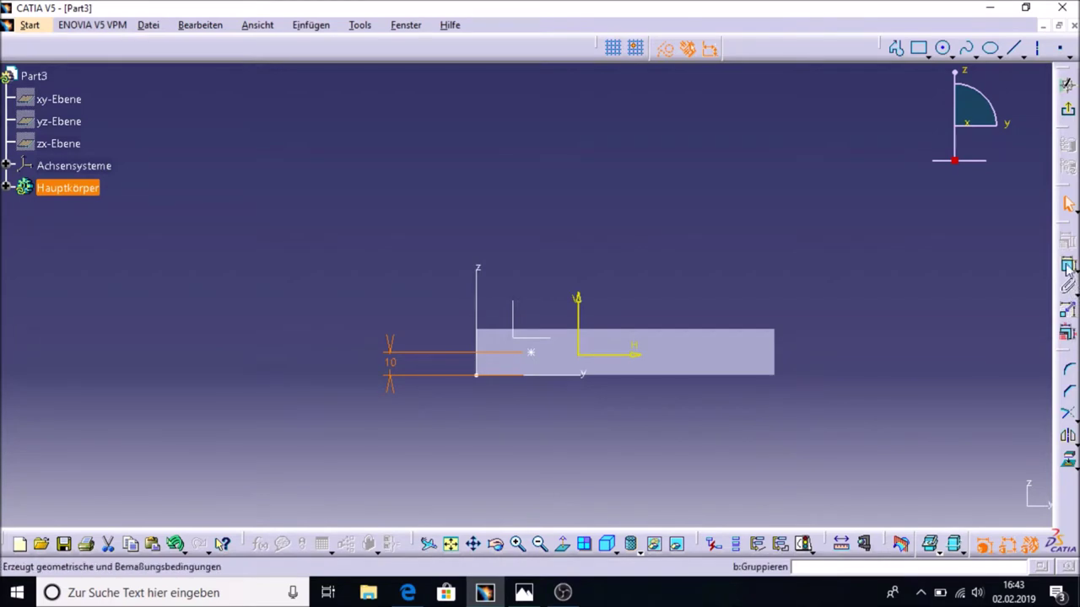
click(1068, 264)
click(476, 363)
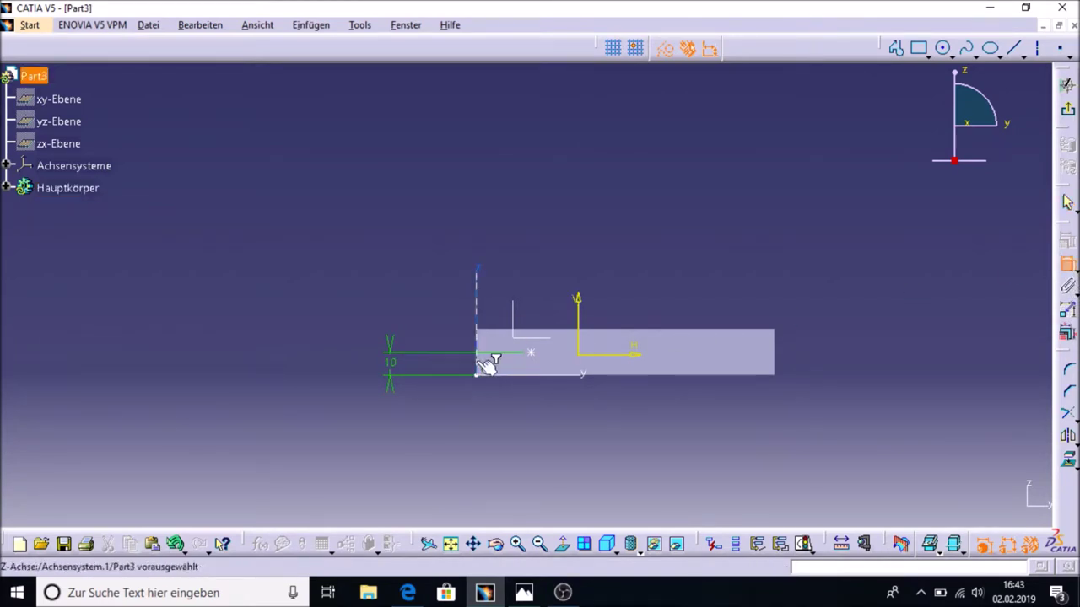
click(531, 351)
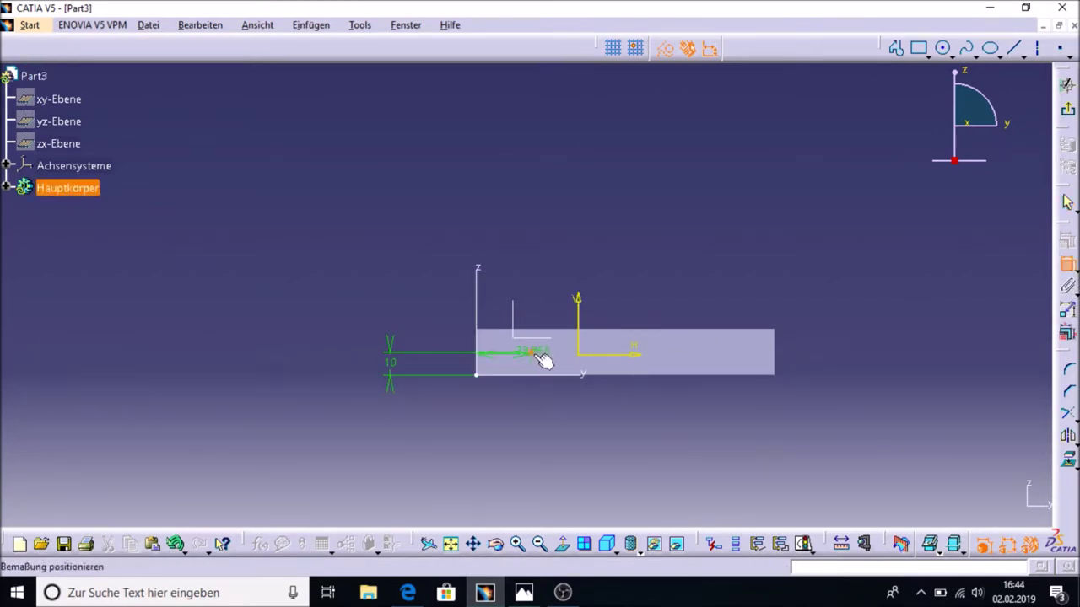
click(516, 283)
double_click(511, 278)
key(BackSpace)
text(10)
key(Return)
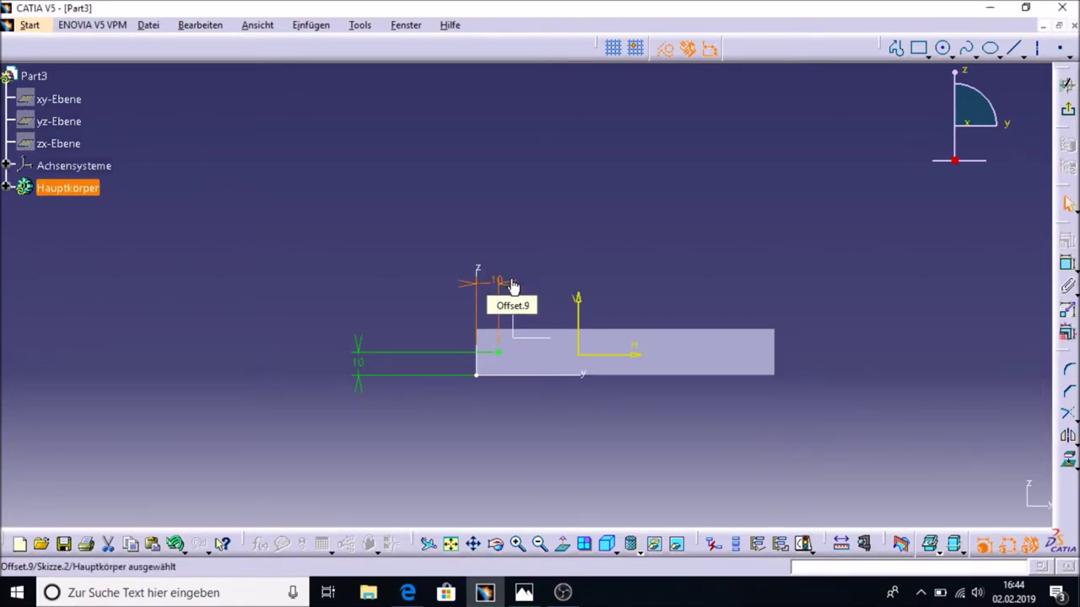
click(1069, 114)
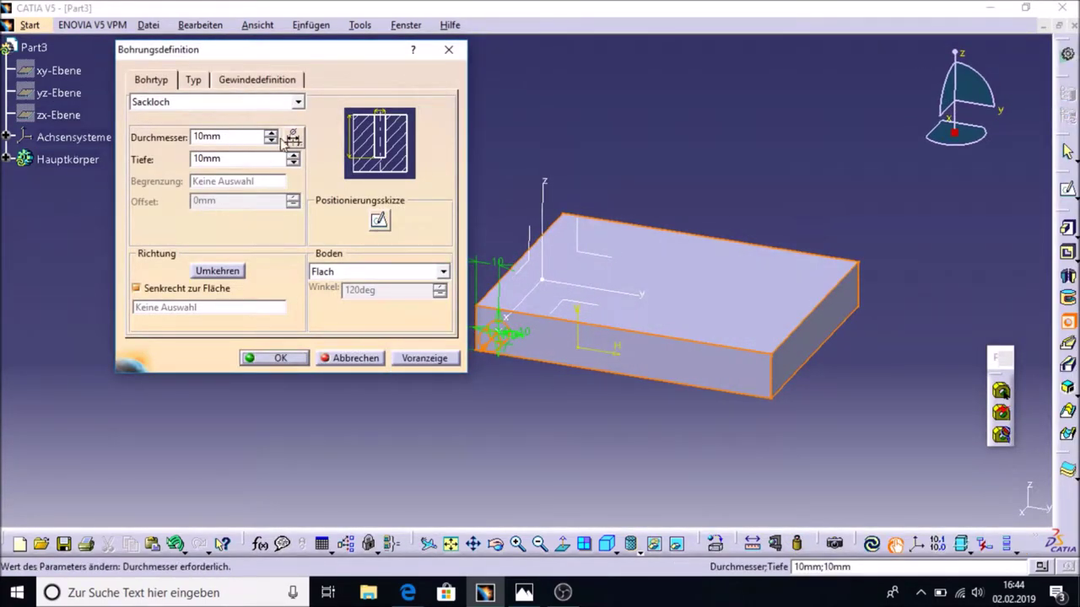
- Set the hole depth to 50 mm and create the hole
drag(333, 52, 300, 60)
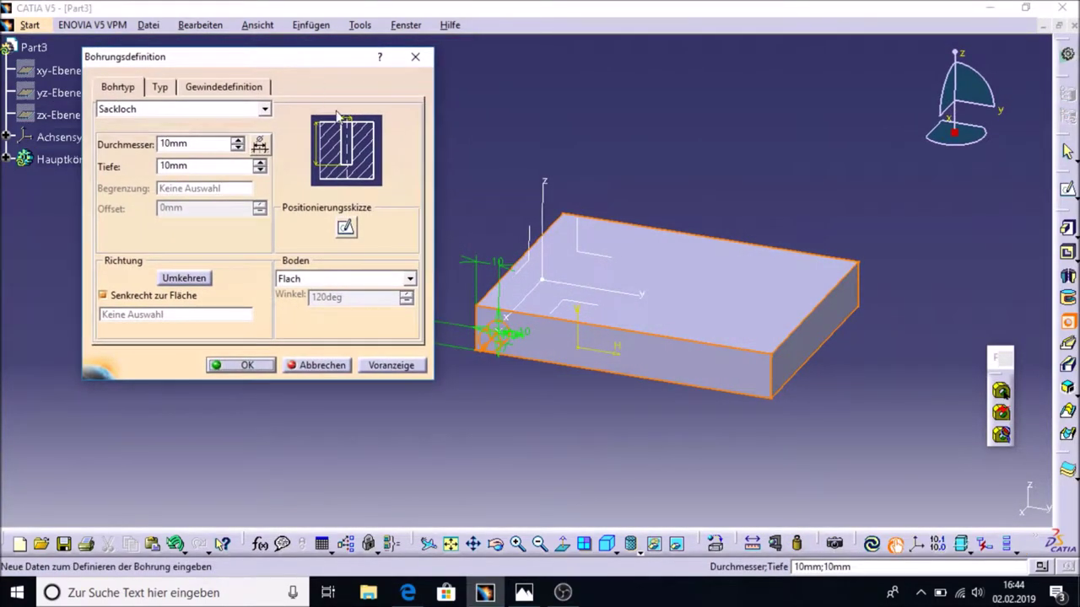
click(482, 345)
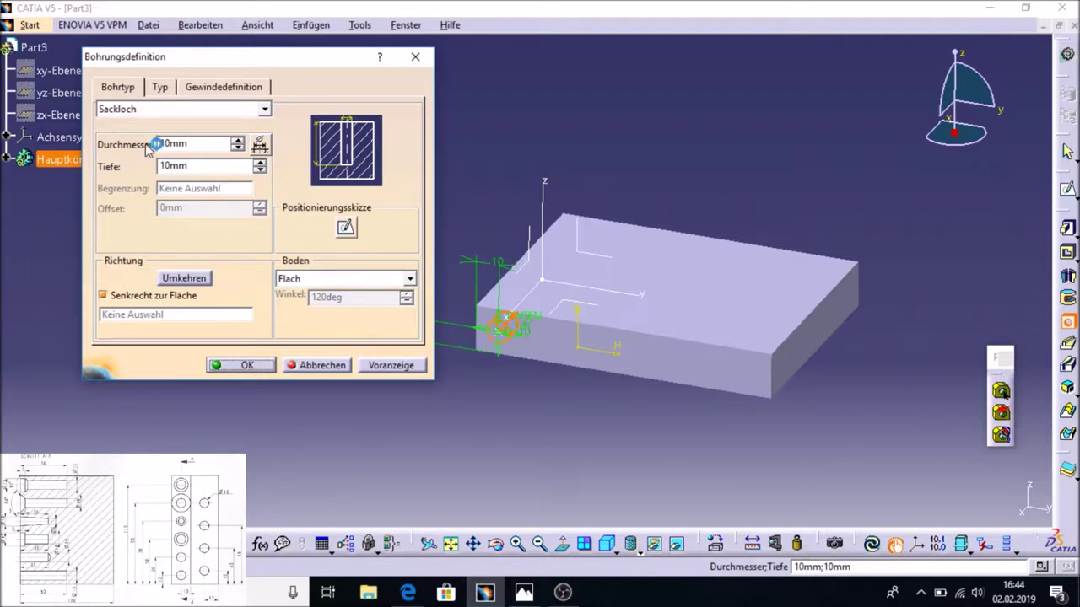
double_click(237, 166)
key(BackSpace)
text(50)
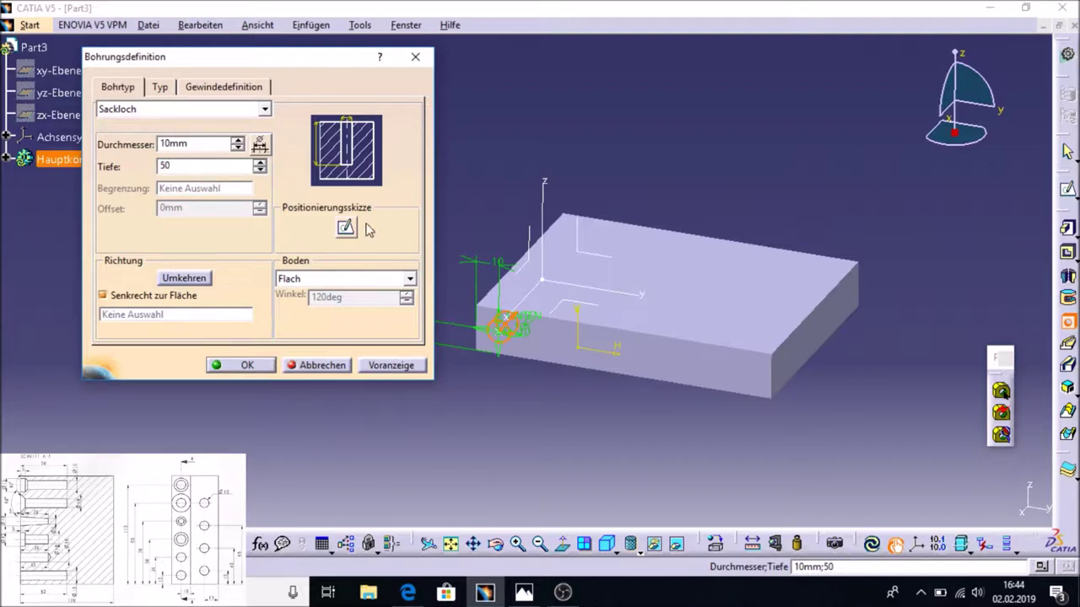
click(400, 370)
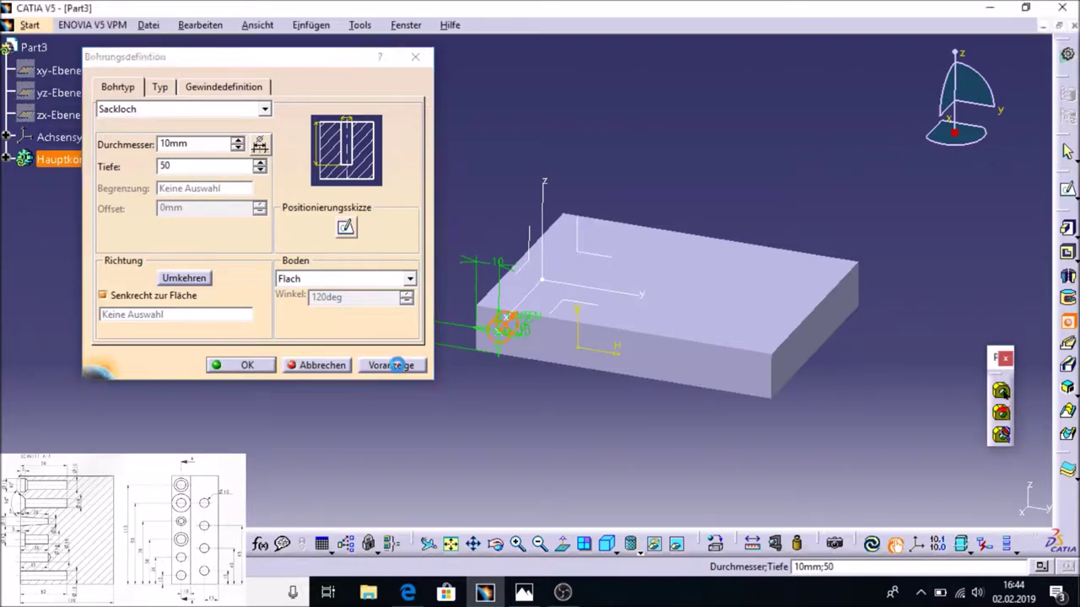
click(244, 365)
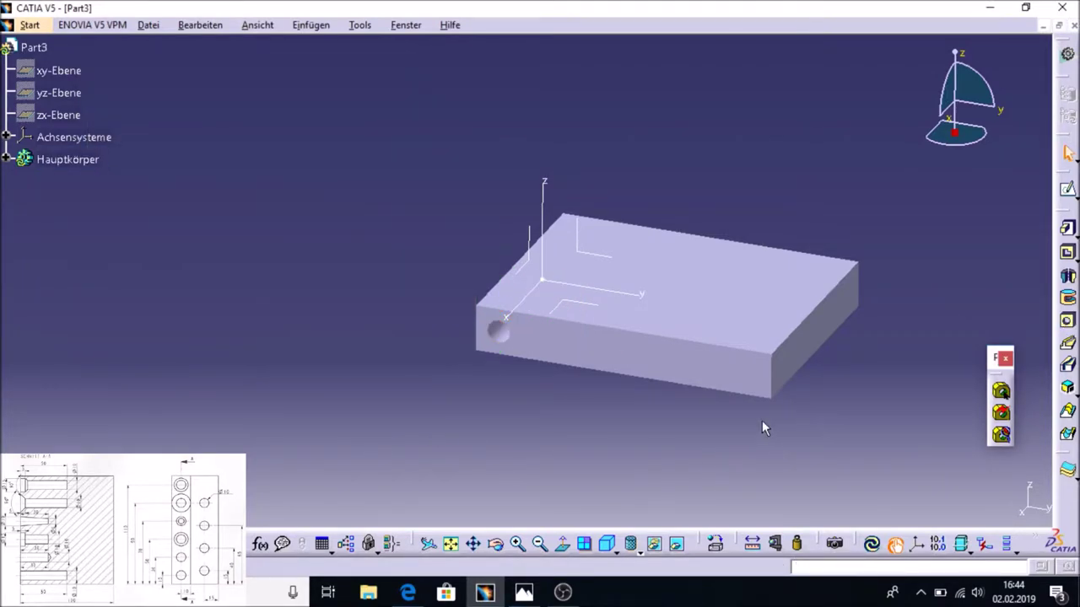
- Start a second hole on the front face near its right end, ready for positioning
click(1061, 320)
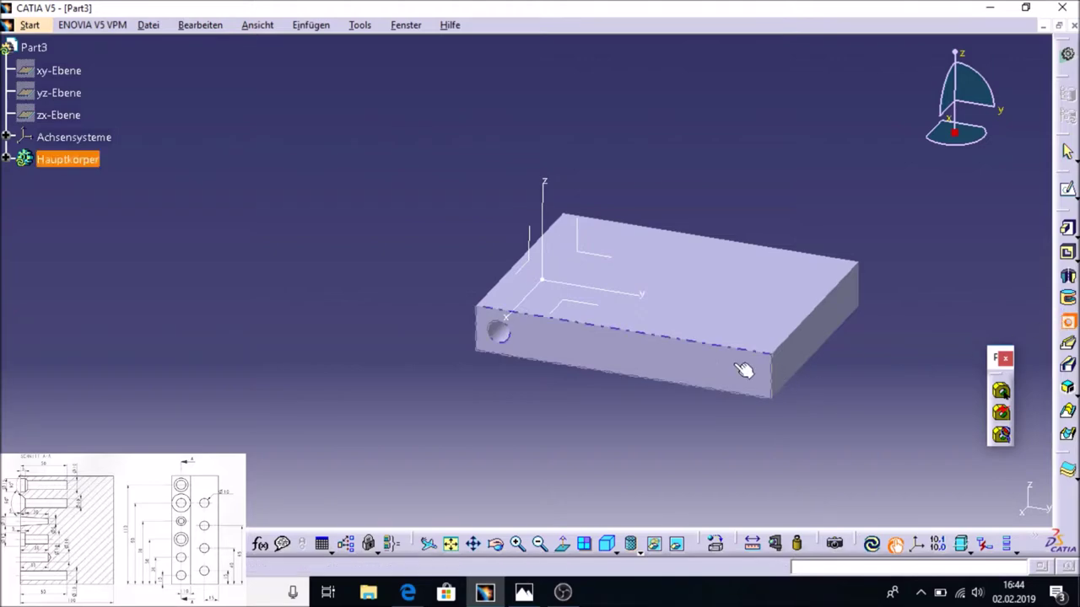
click(714, 349)
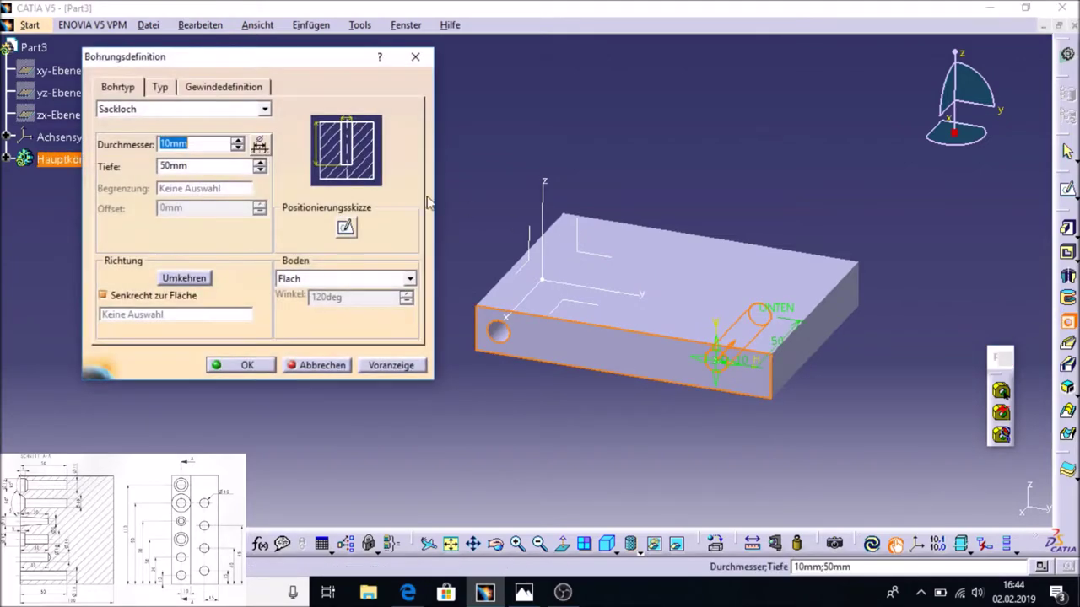
click(340, 223)
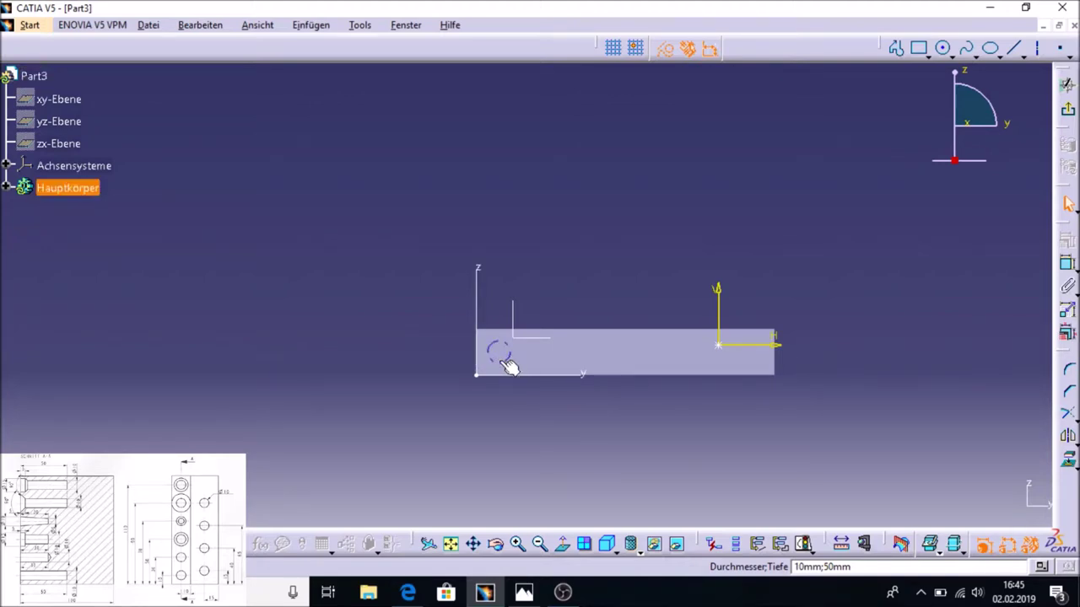
- In normal view, dimension the second hole's centre 10 mm above the bottom and 30 mm from the left edge
middle_drag(484, 451, 490, 444)
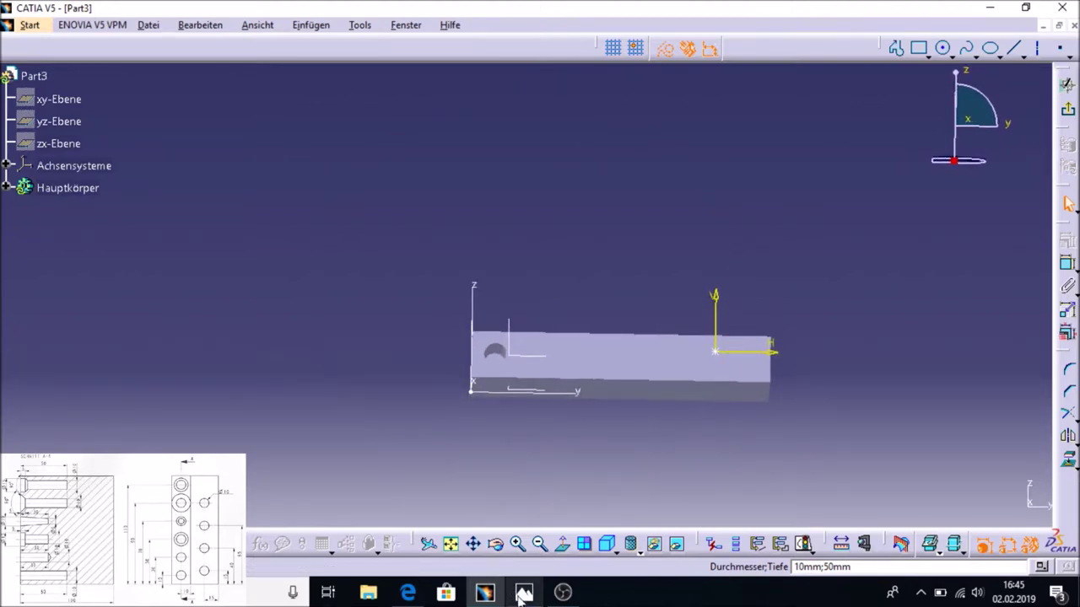
click(560, 544)
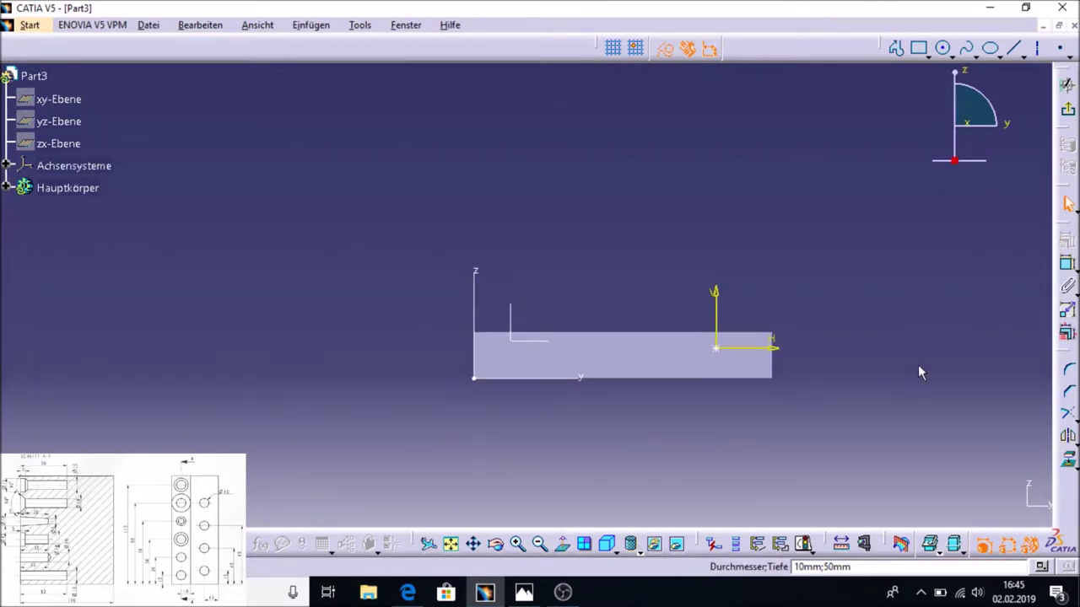
click(1067, 263)
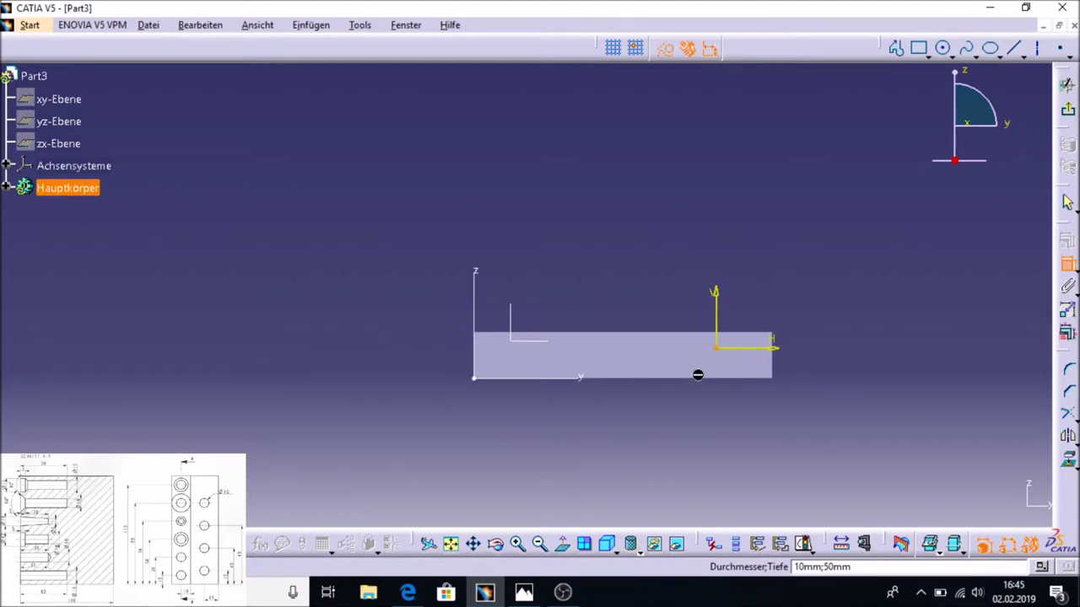
click(818, 365)
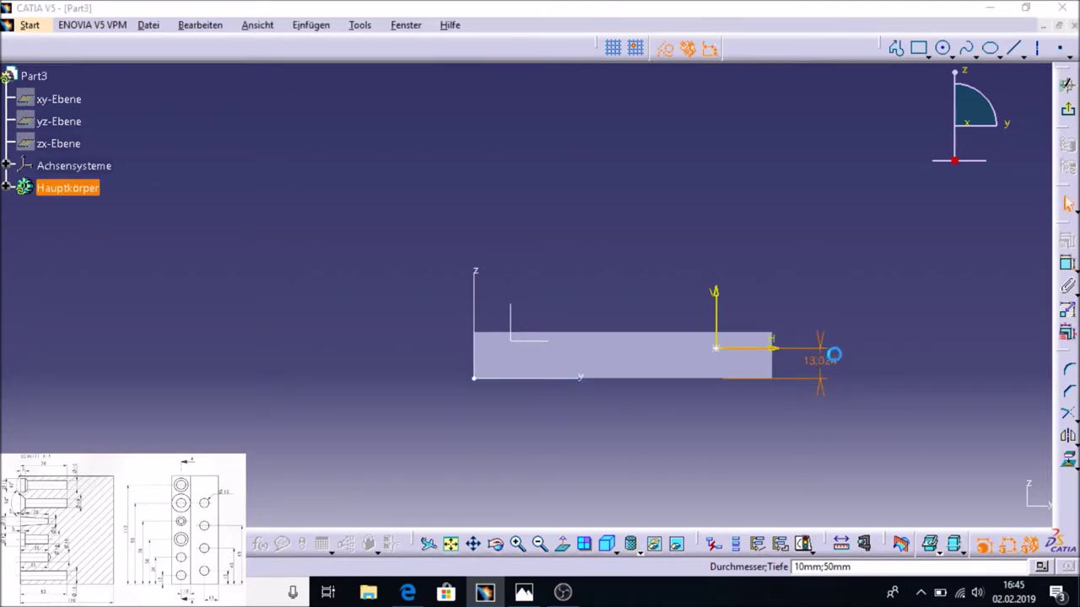
text(10)
key(Return)
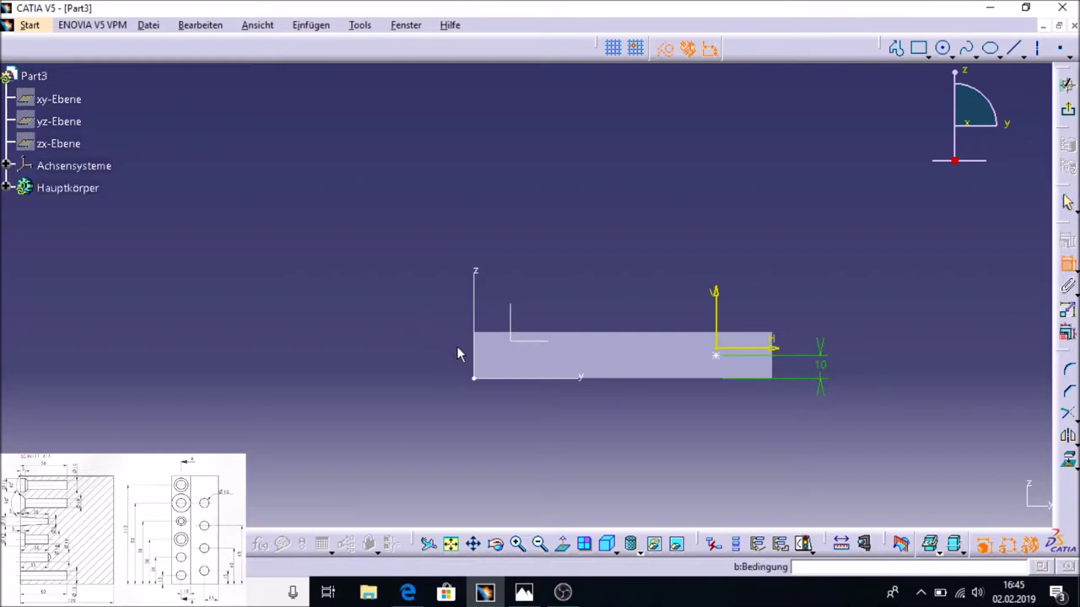
click(715, 356)
double_click(599, 230)
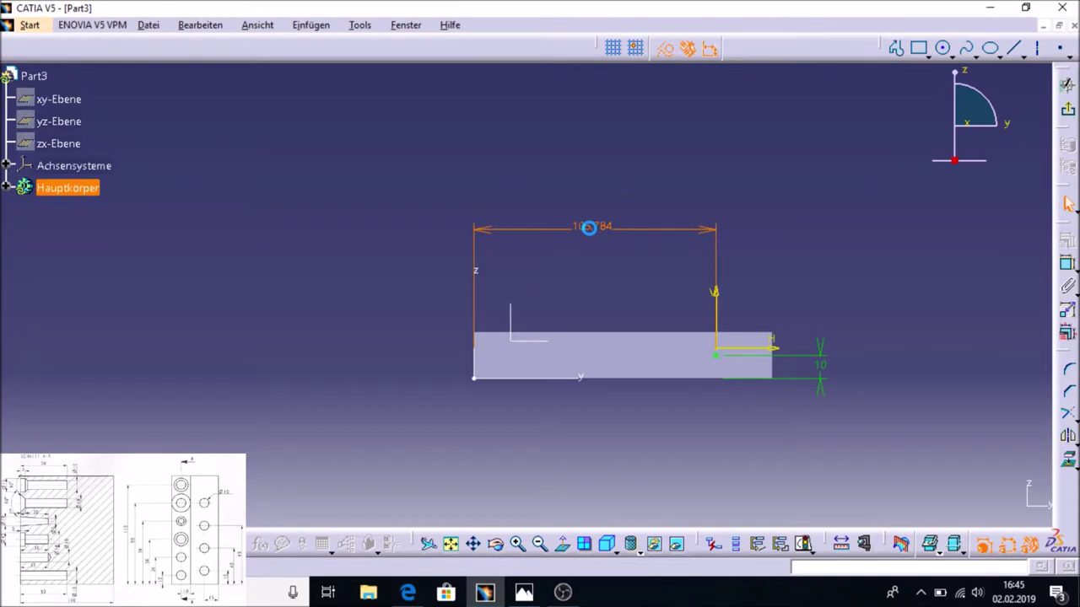
key(BackSpace)
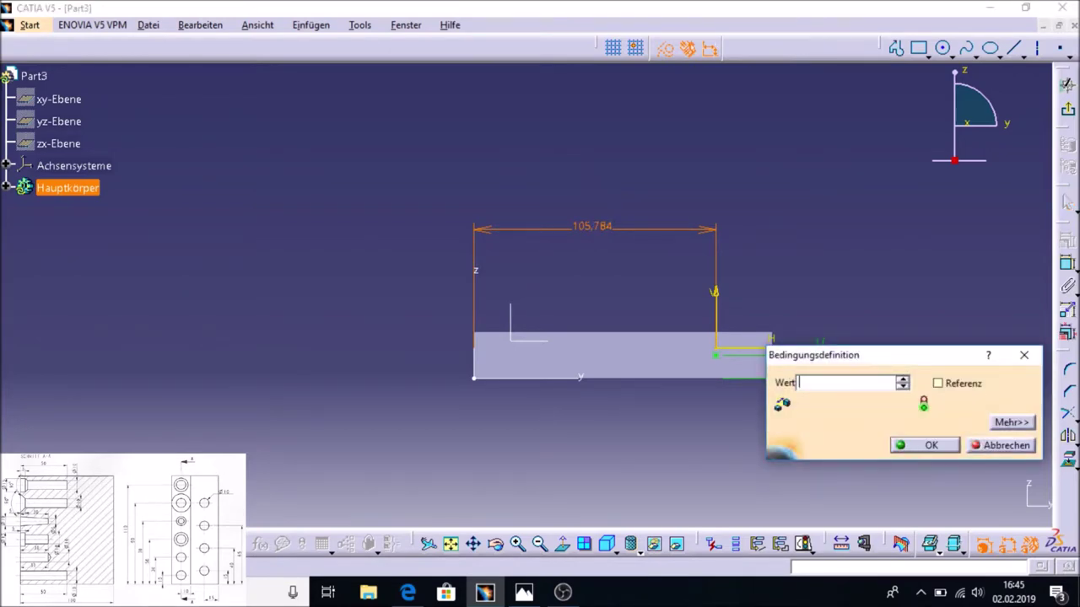
text(30)
key(Return)
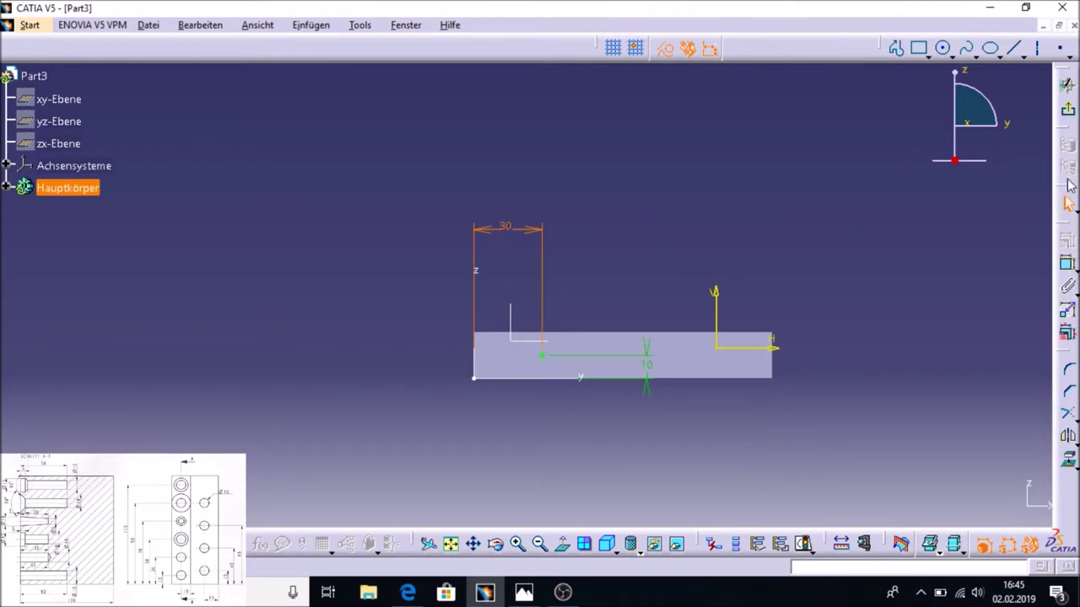
click(1067, 110)
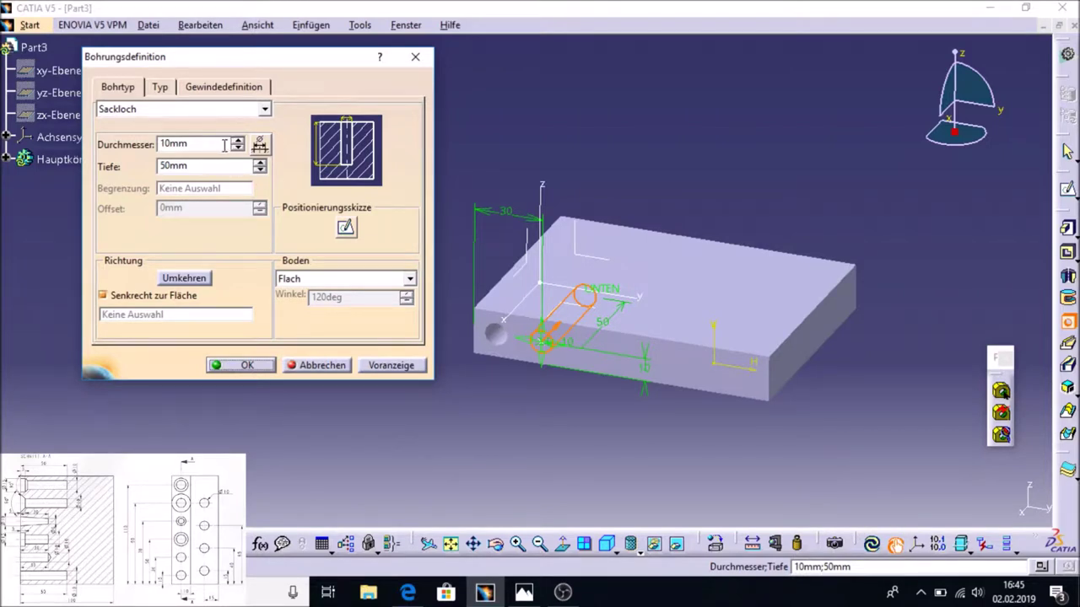
- Change the hole depth to 30 mm and inspect the preview
drag(216, 168, 115, 172)
key(BackSpace)
text(30)
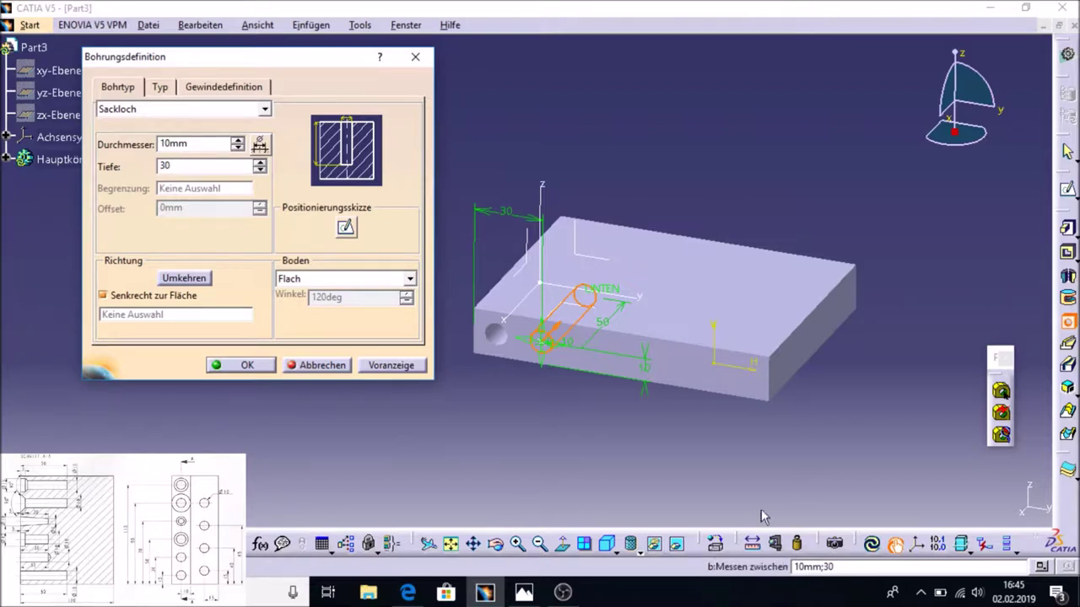
click(386, 366)
middle_drag(592, 428, 566, 430)
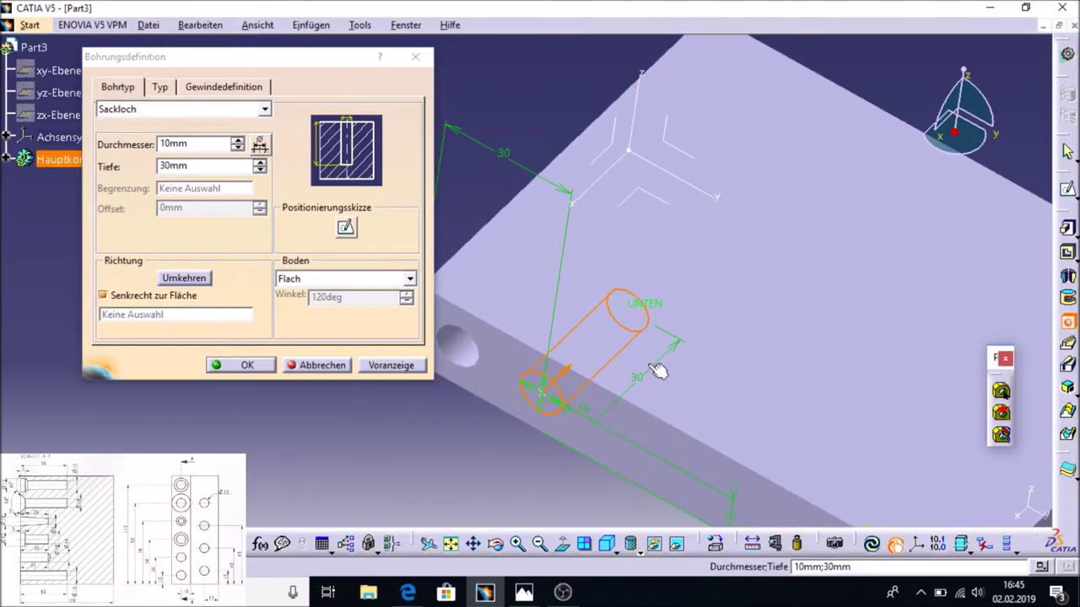
middle_drag(400, 412, 418, 391)
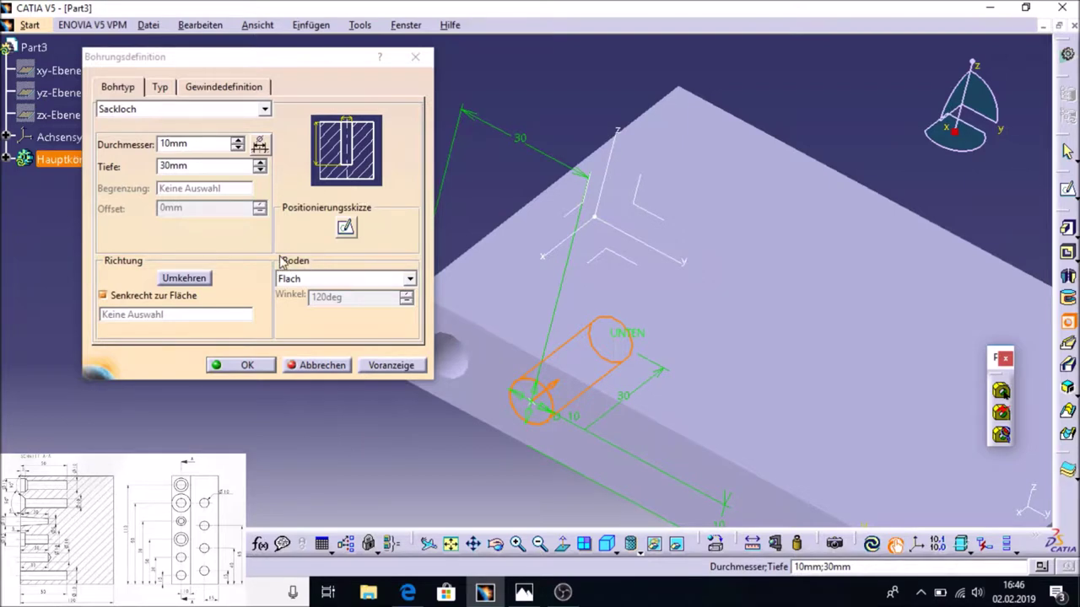
- Give the hole a pointed (Spitz) bottom with a 120° tip angle and create it
click(411, 281)
click(365, 306)
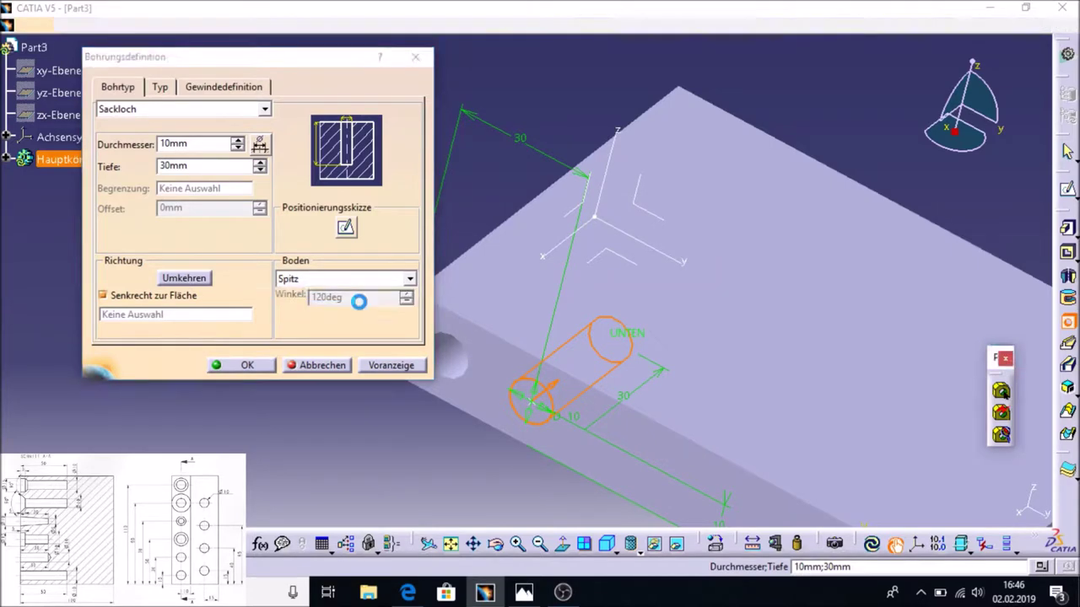
mouse_move(443, 406)
middle_down()
mouse_move(649, 391)
mouse_move(609, 487)
mouse_move(668, 373)
mouse_move(656, 434)
middle_up()
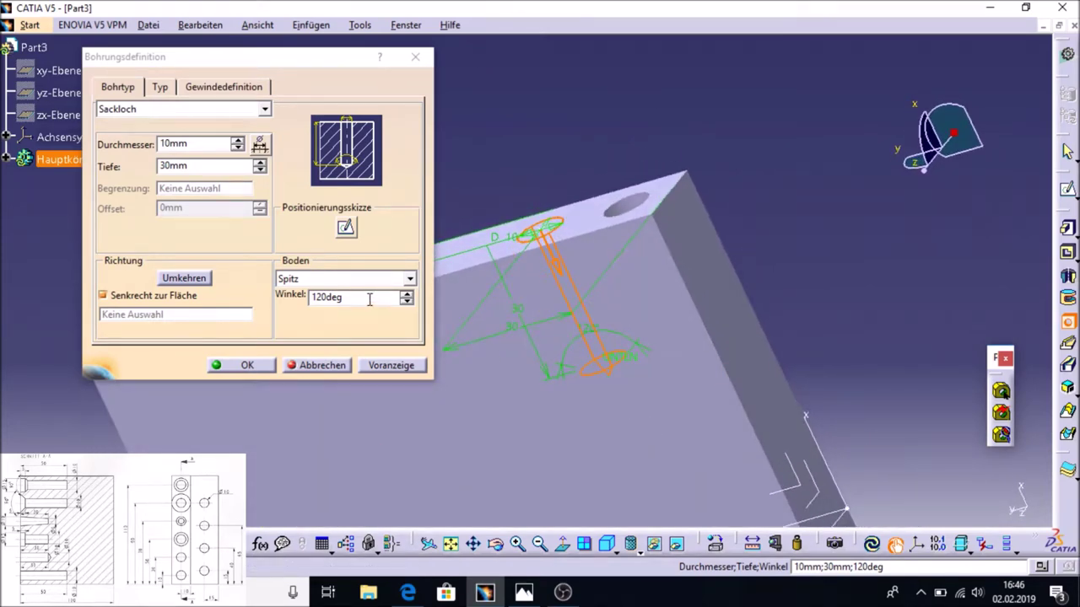
click(405, 294)
click(405, 295)
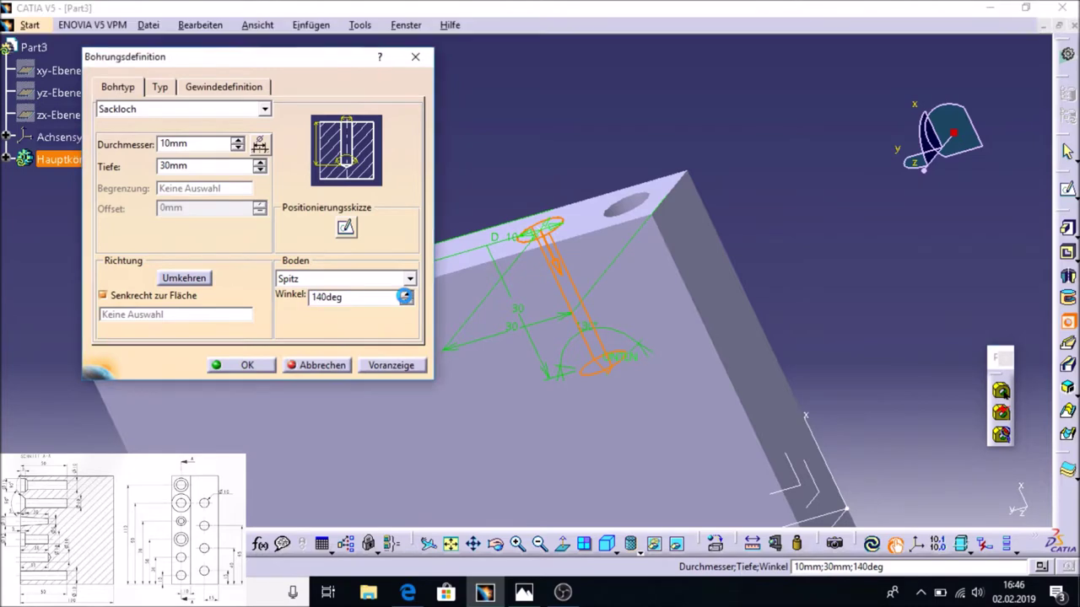
click(405, 294)
click(405, 301)
click(405, 301)
mouse_move(480, 441)
middle_down()
mouse_move(445, 409)
mouse_move(609, 462)
mouse_move(506, 446)
mouse_move(585, 436)
mouse_move(568, 468)
mouse_move(523, 458)
middle_up()
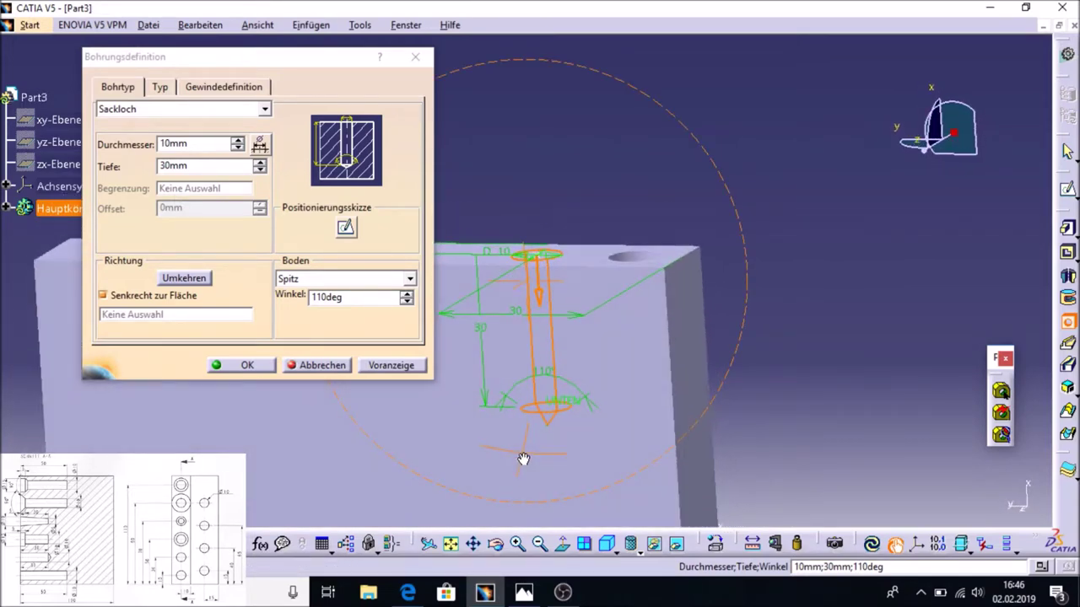
click(407, 294)
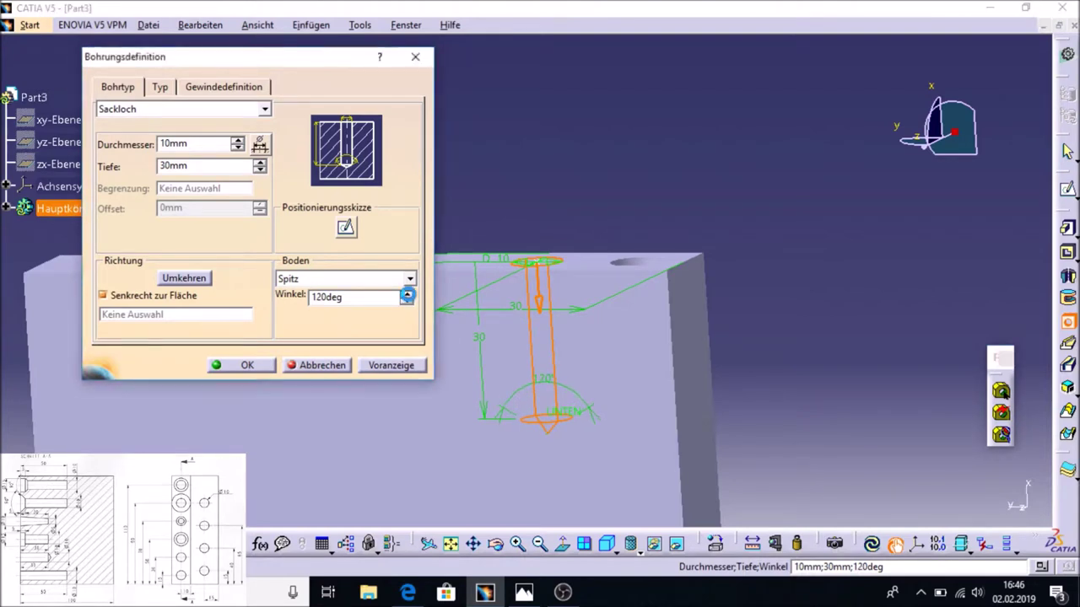
click(407, 301)
click(407, 301)
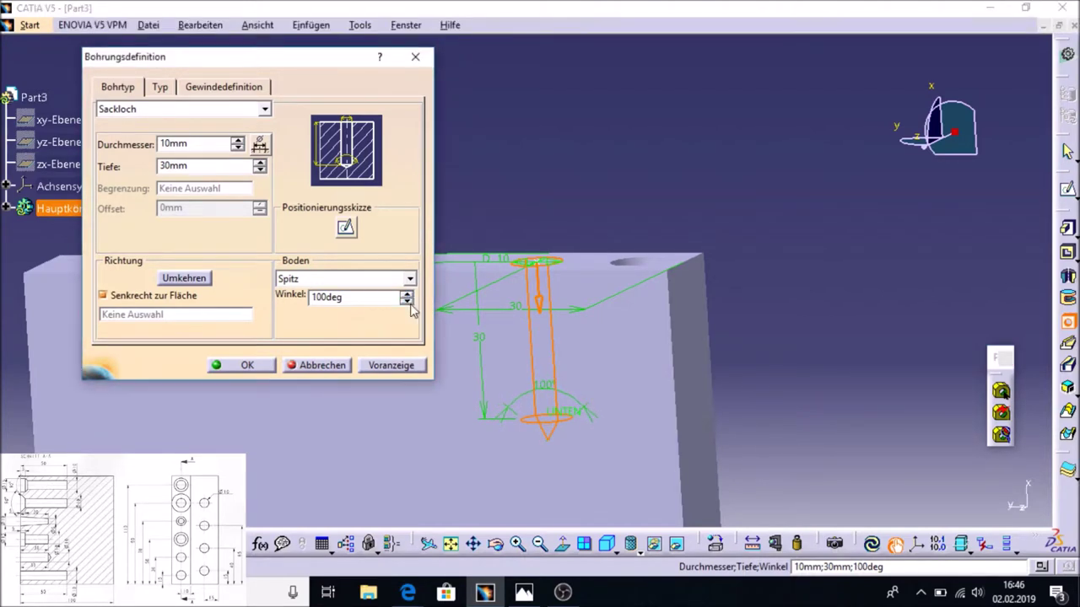
click(407, 301)
click(407, 301)
click(406, 301)
click(406, 301)
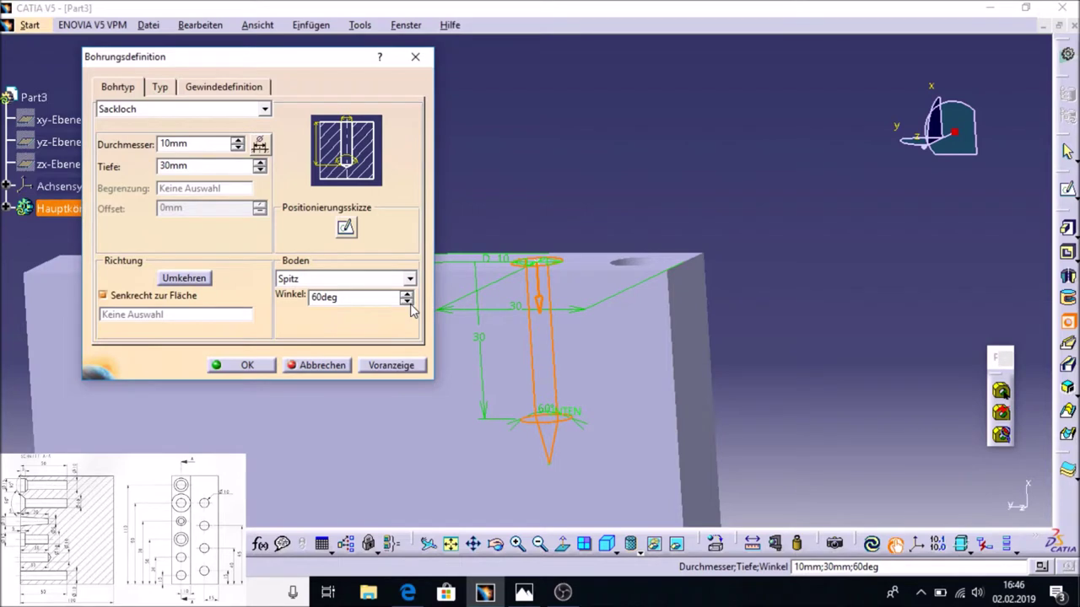
click(407, 294)
click(407, 293)
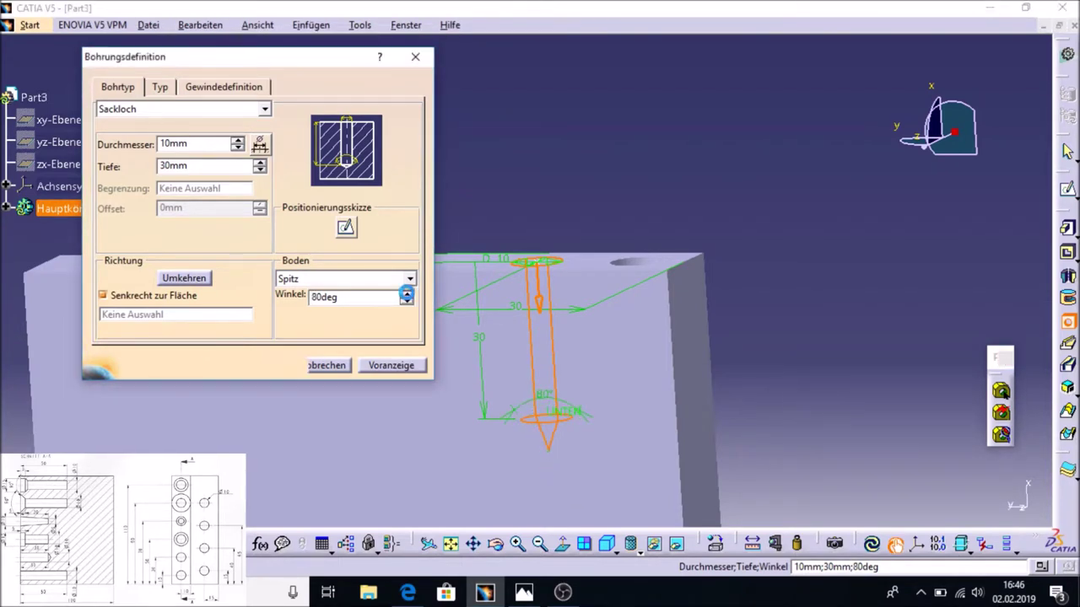
click(406, 293)
click(406, 294)
click(406, 294)
click(406, 293)
mouse_move(433, 444)
middle_down()
mouse_move(417, 425)
mouse_move(434, 452)
middle_up()
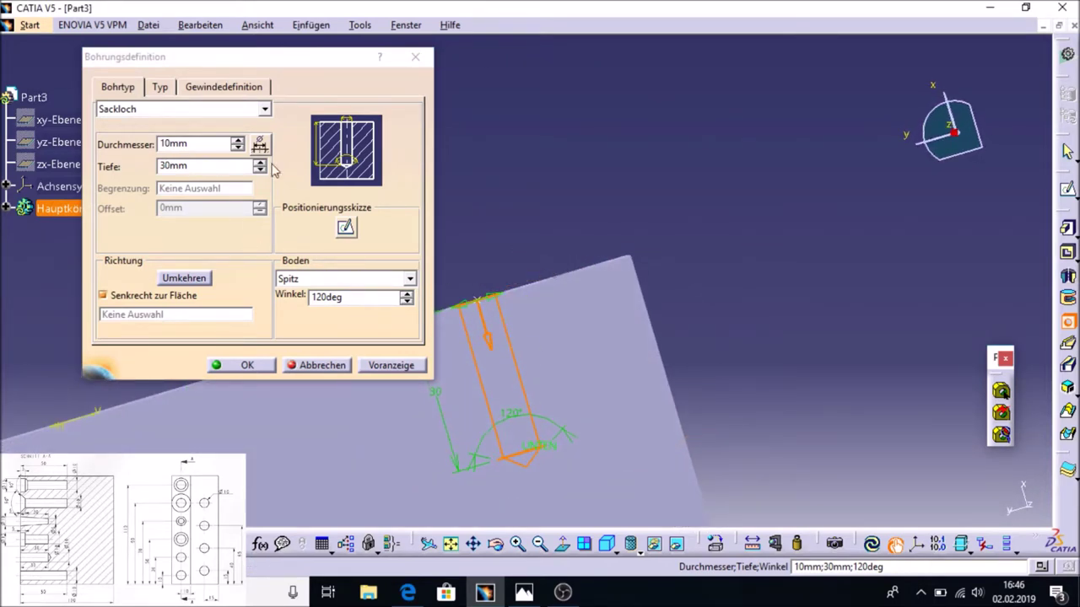
click(245, 366)
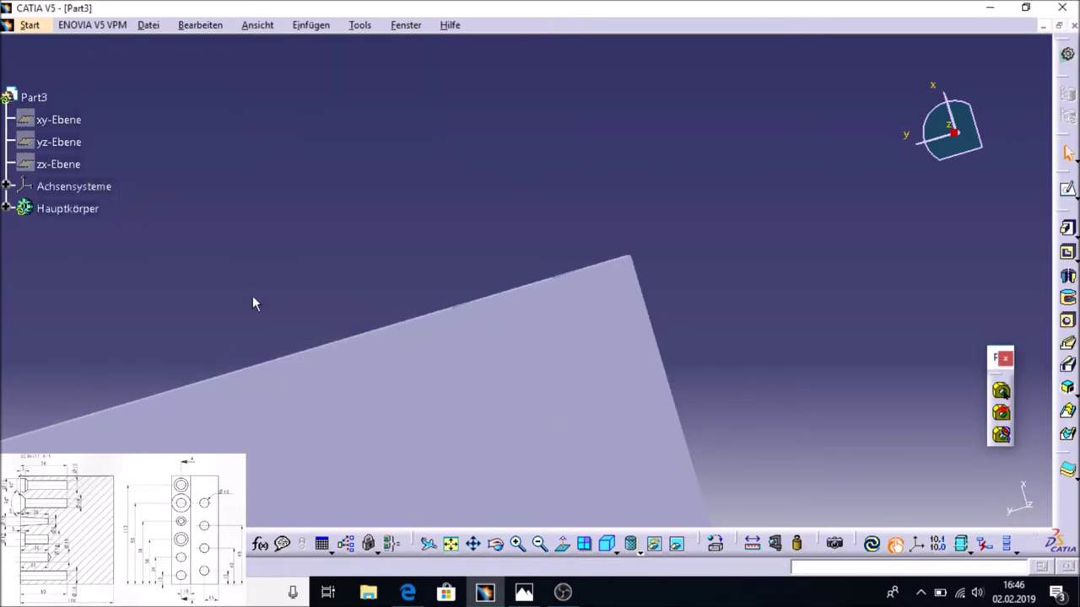
- Rotate to the holed side face and start a third hole on it
middle_drag(252, 286, 542, 441)
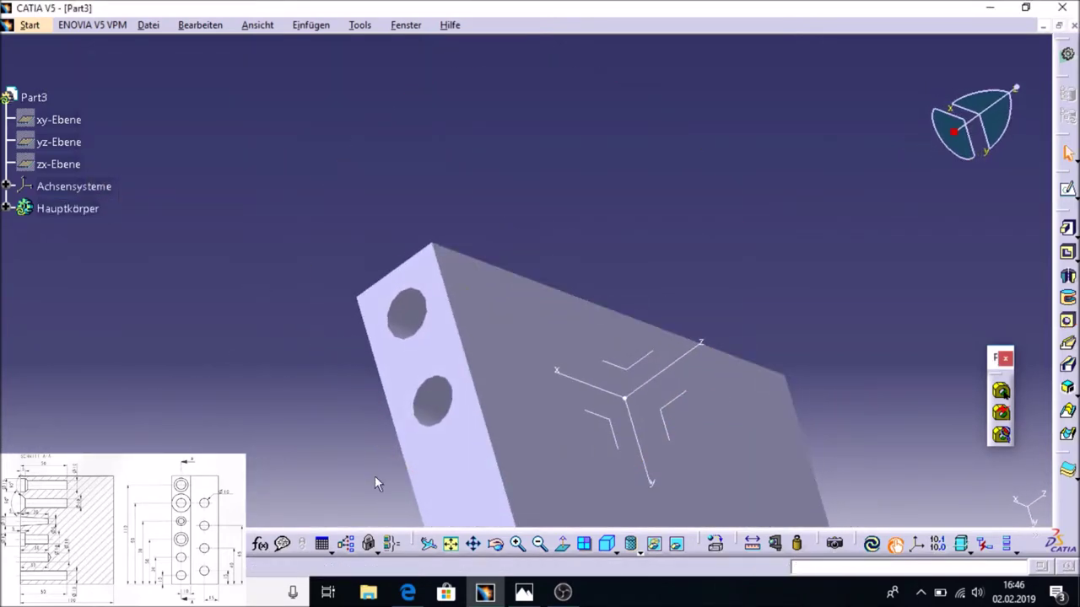
middle_drag(376, 480, 428, 290)
click(1067, 320)
click(525, 353)
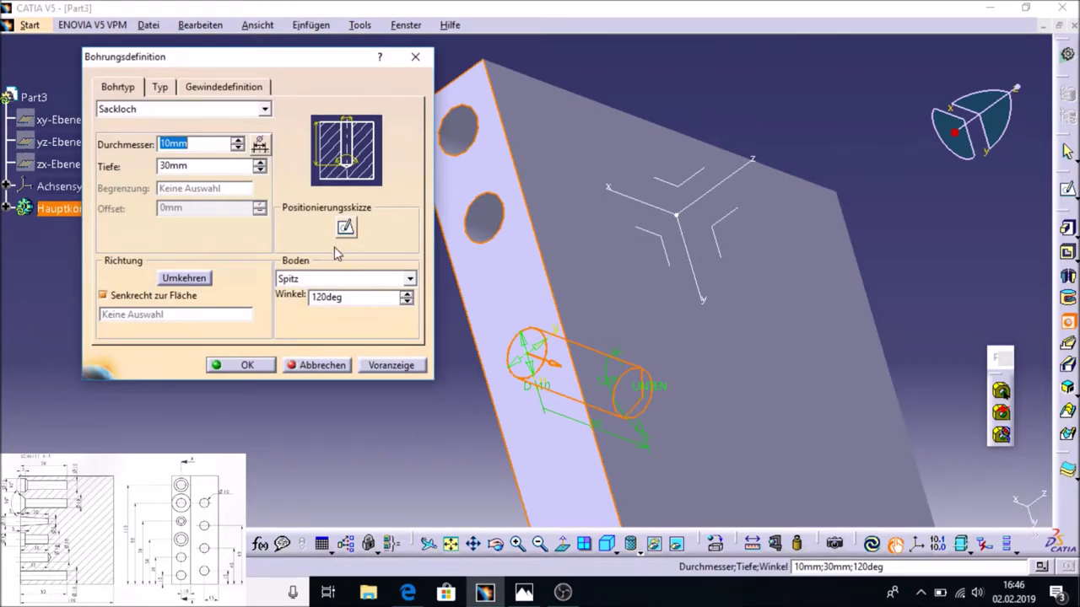
click(346, 226)
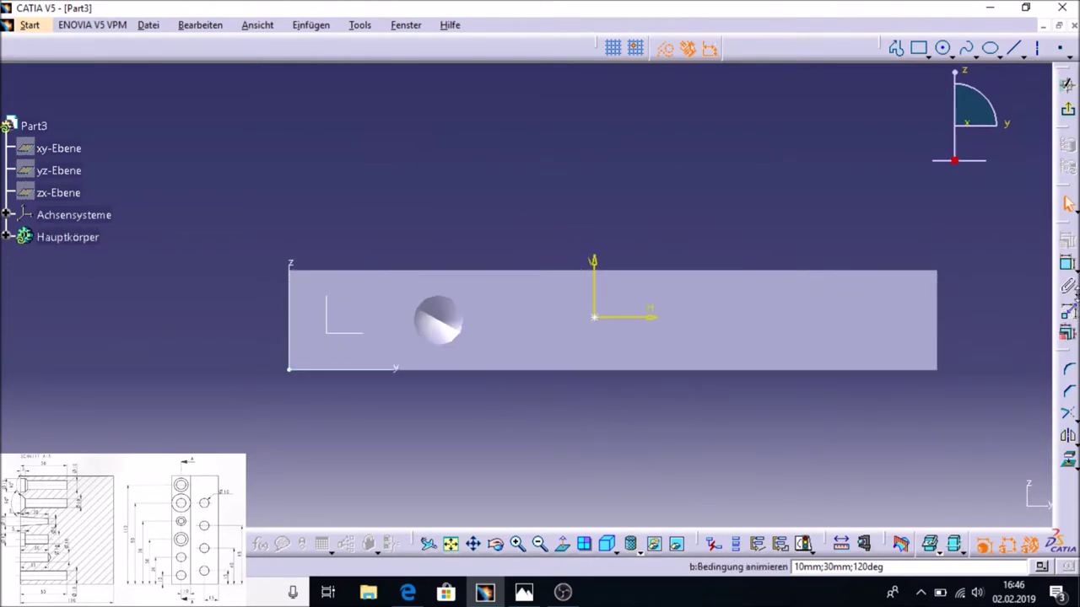
- Constrain the third hole's centre 10 mm above the bottom edge and 50 mm from the left edge
click(594, 317)
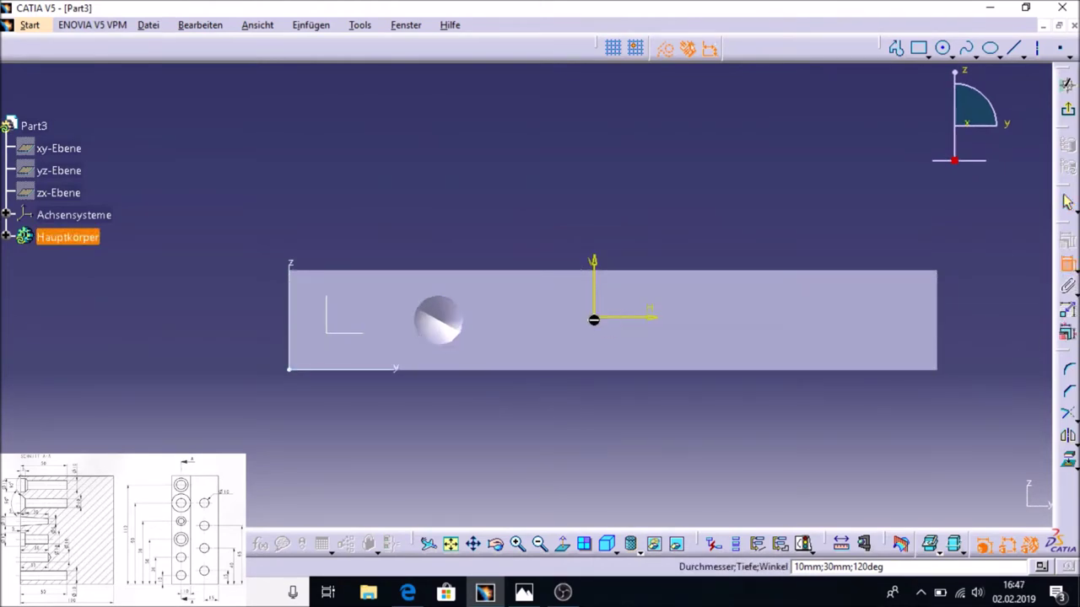
click(583, 370)
click(201, 359)
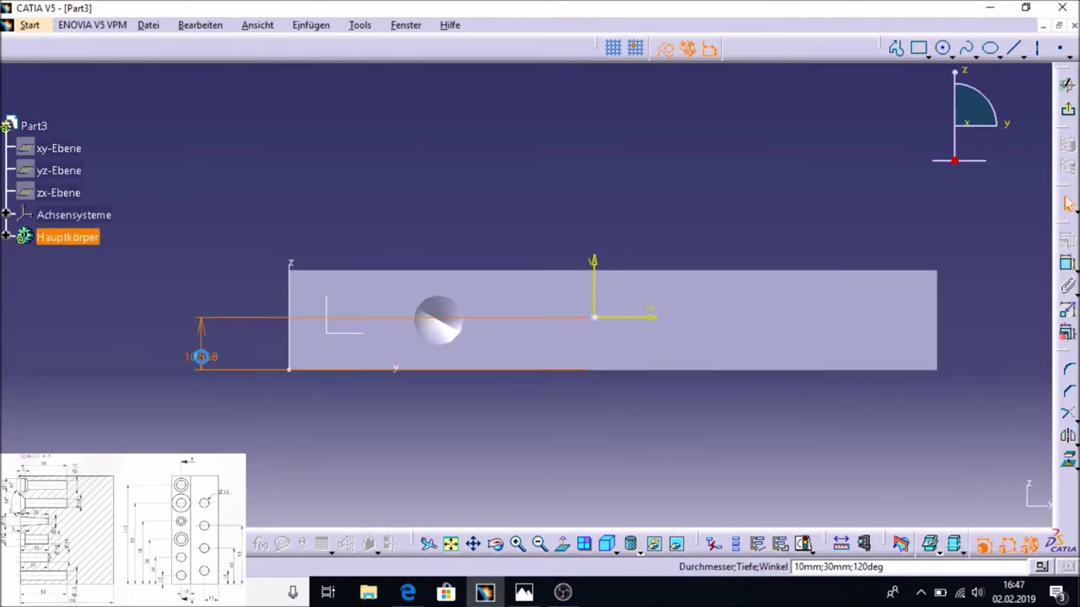
double_click(200, 357)
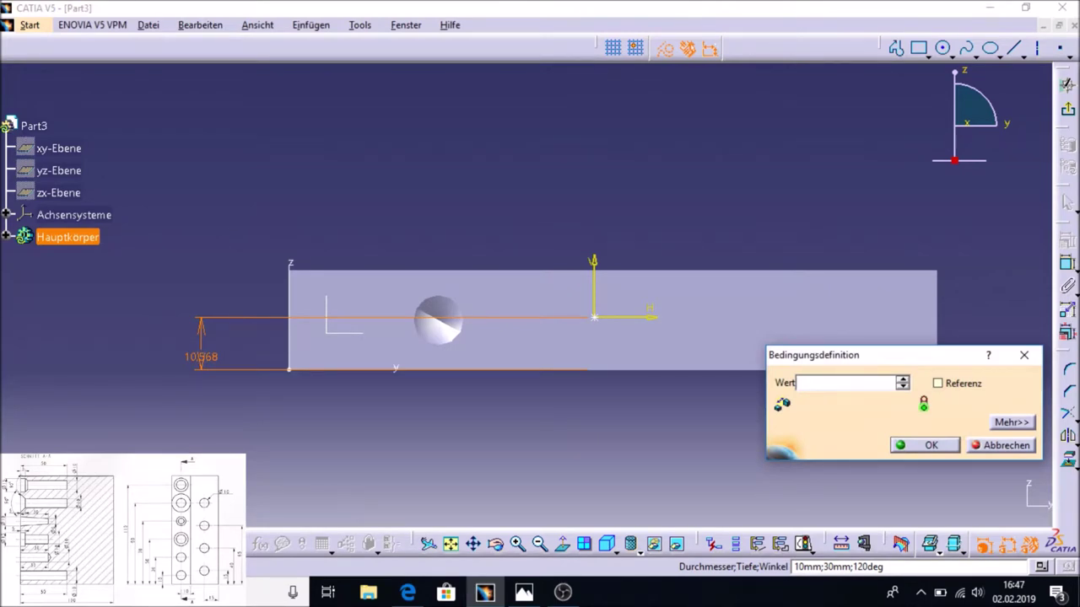
text(10)
key(Return)
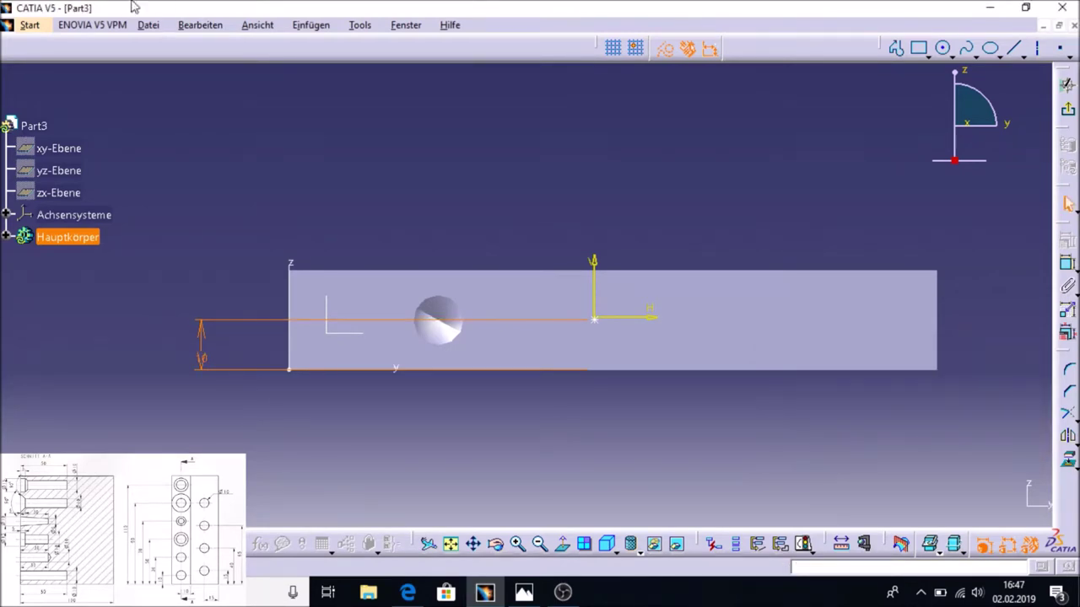
click(1067, 263)
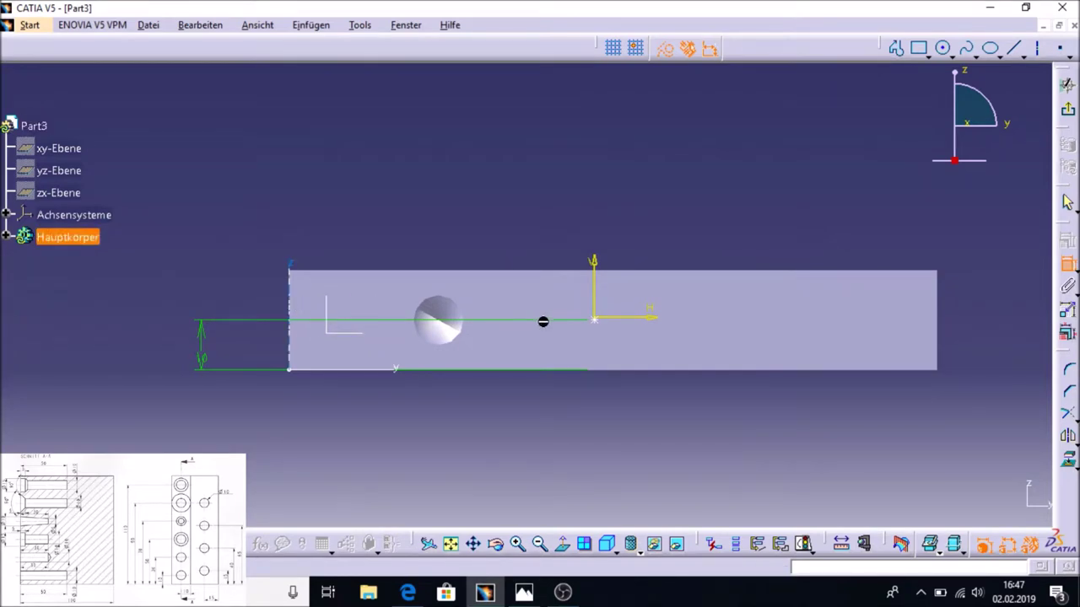
click(593, 318)
click(511, 166)
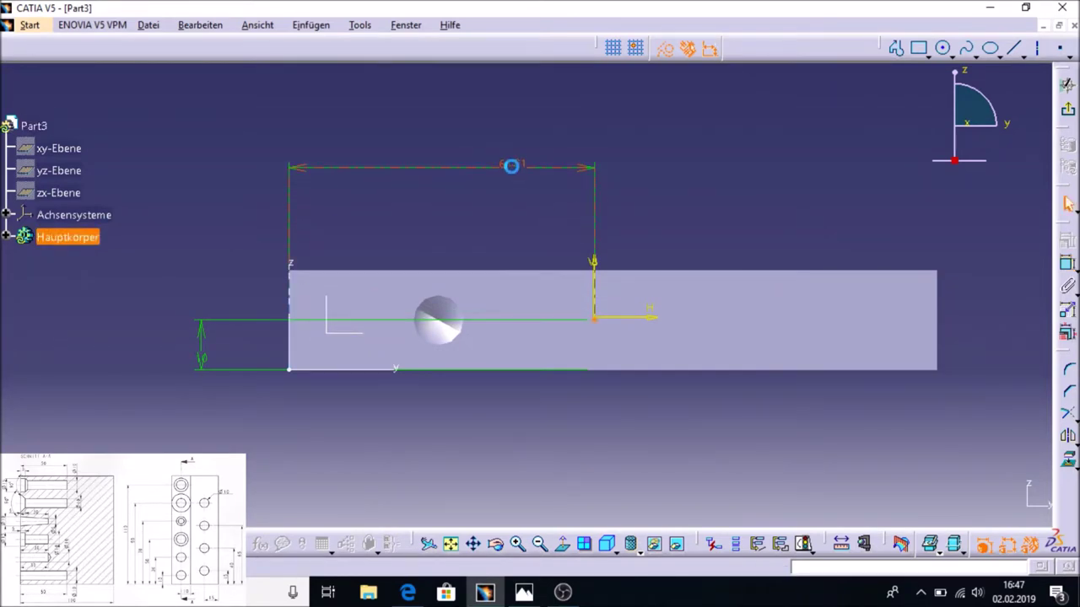
double_click(521, 172)
key(BackSpace)
text(50)
key(Return)
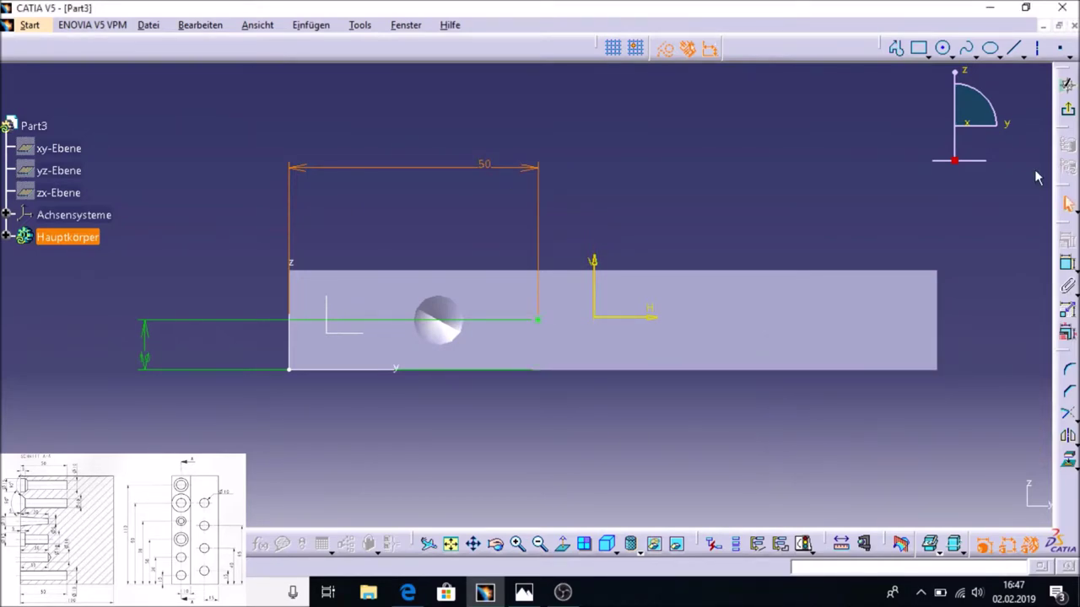
click(1066, 110)
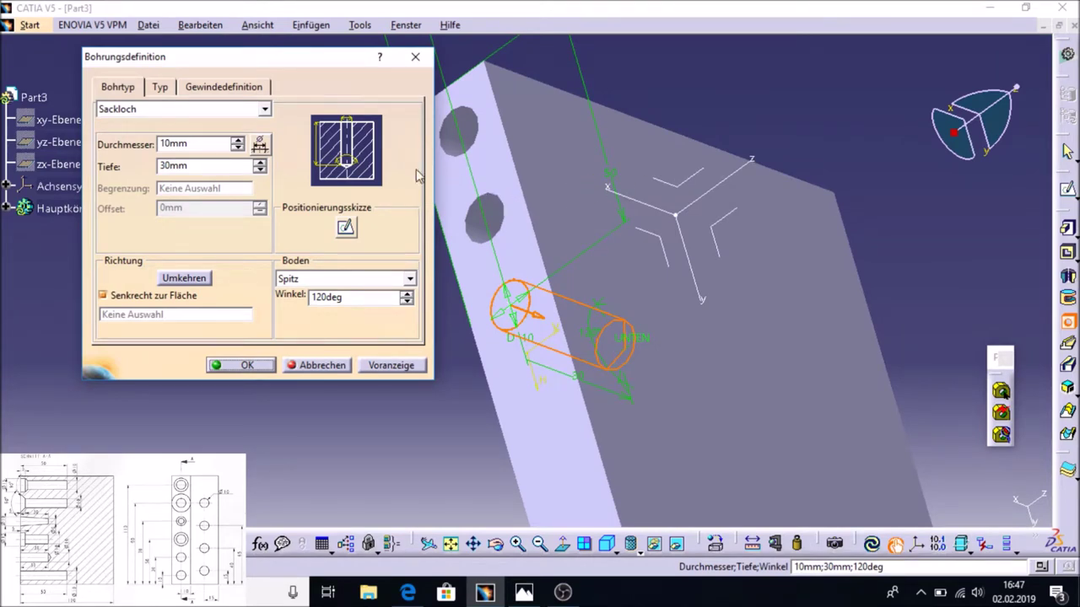
- Flatten the hole bottom and make it counterbored (Planeingesenkt), 15 mm diameter, 5 mm deep
click(324, 281)
click(327, 292)
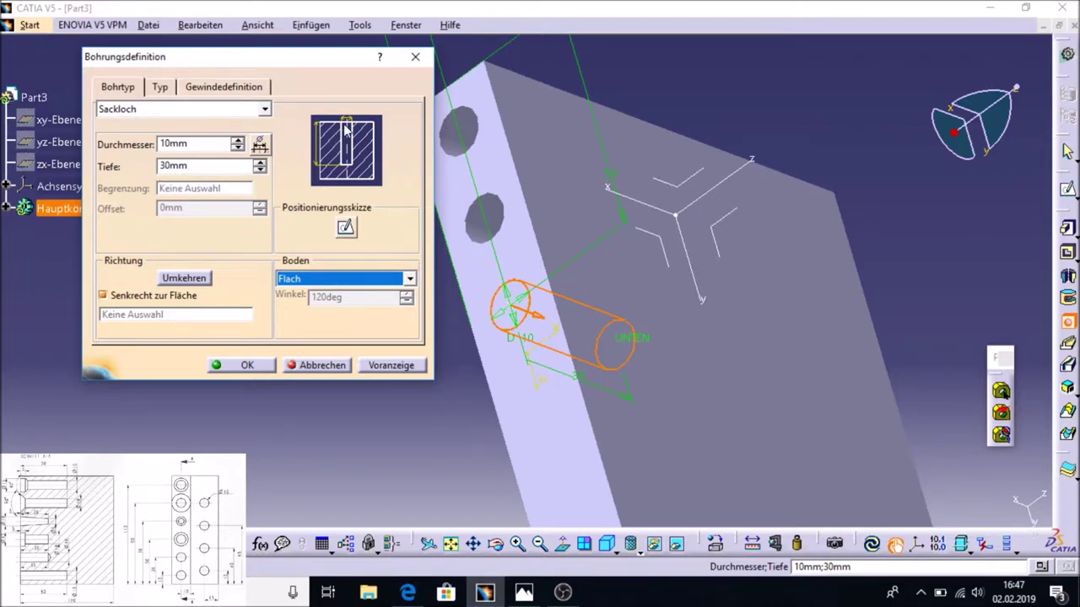
click(157, 90)
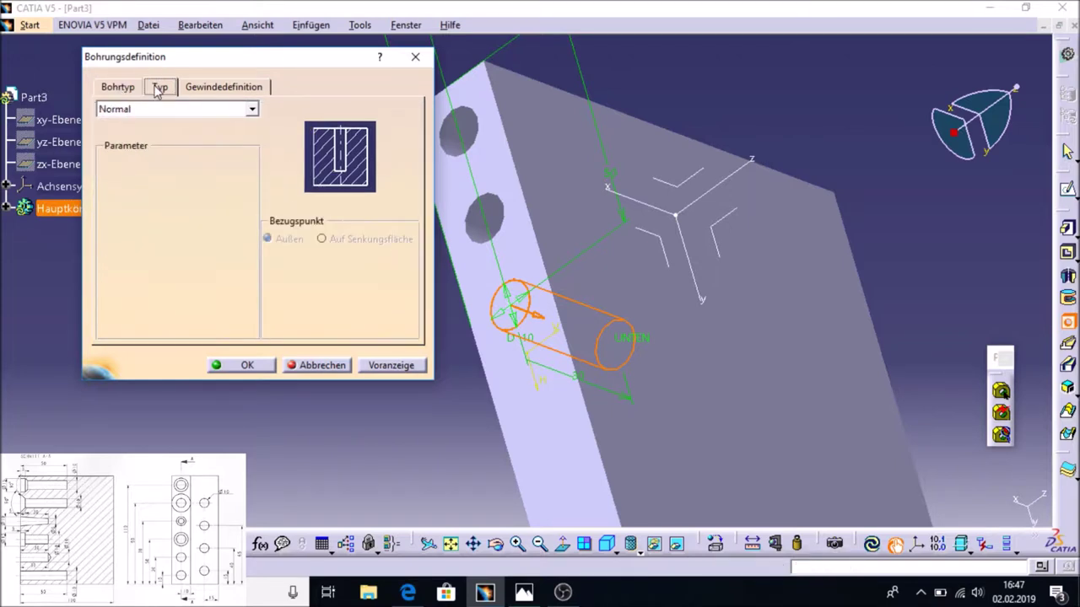
click(250, 110)
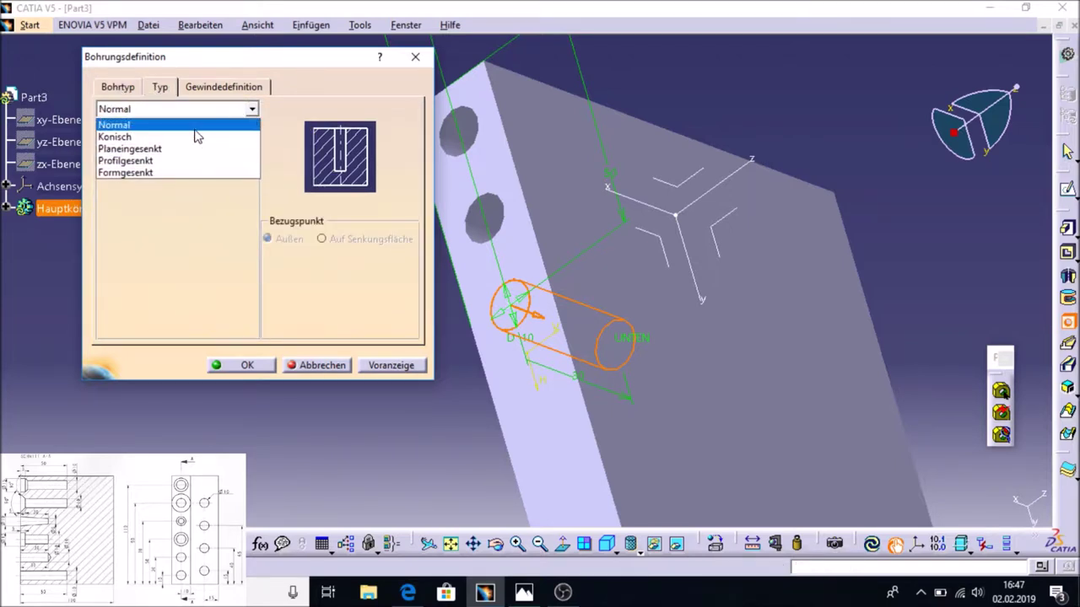
click(194, 135)
click(221, 110)
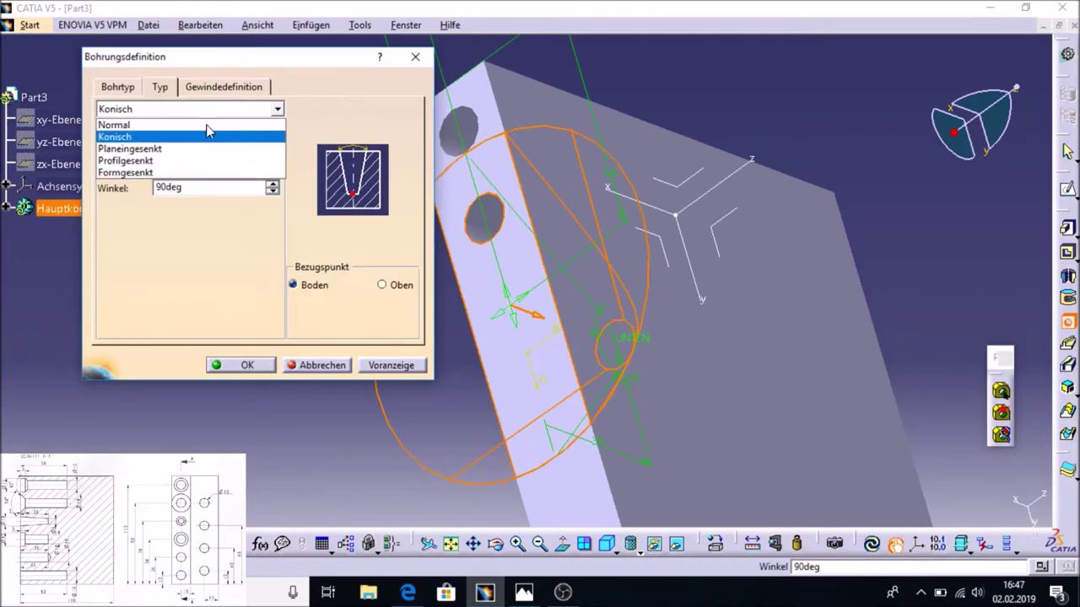
click(158, 157)
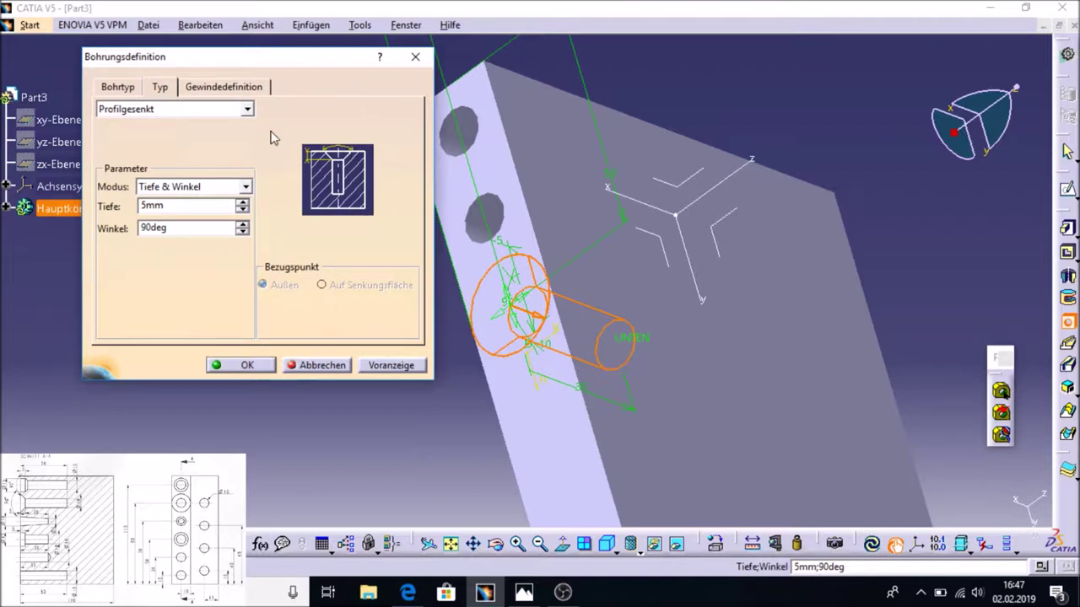
click(246, 111)
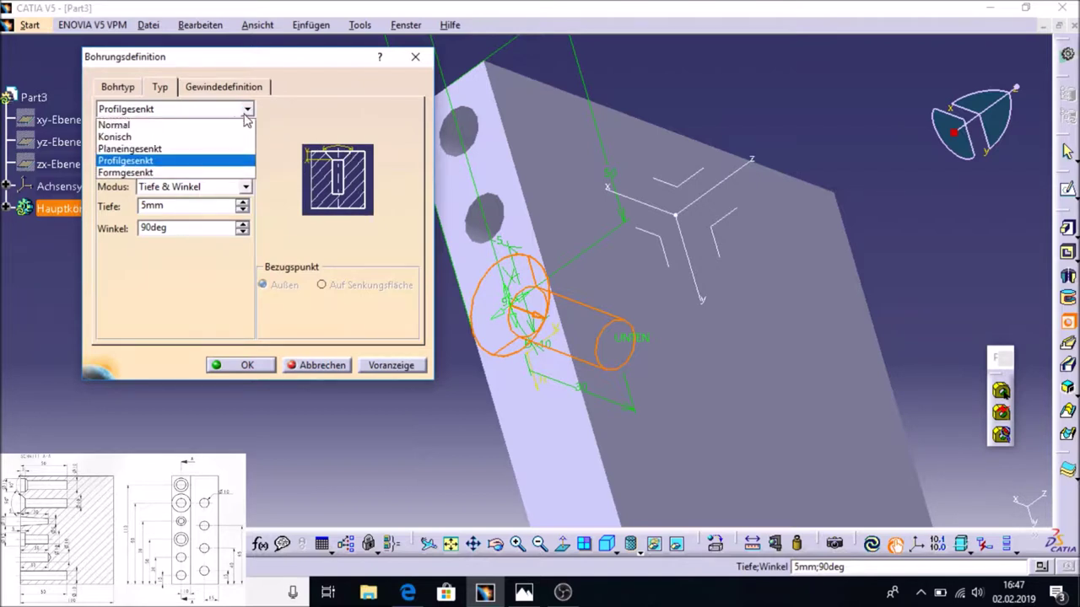
click(185, 149)
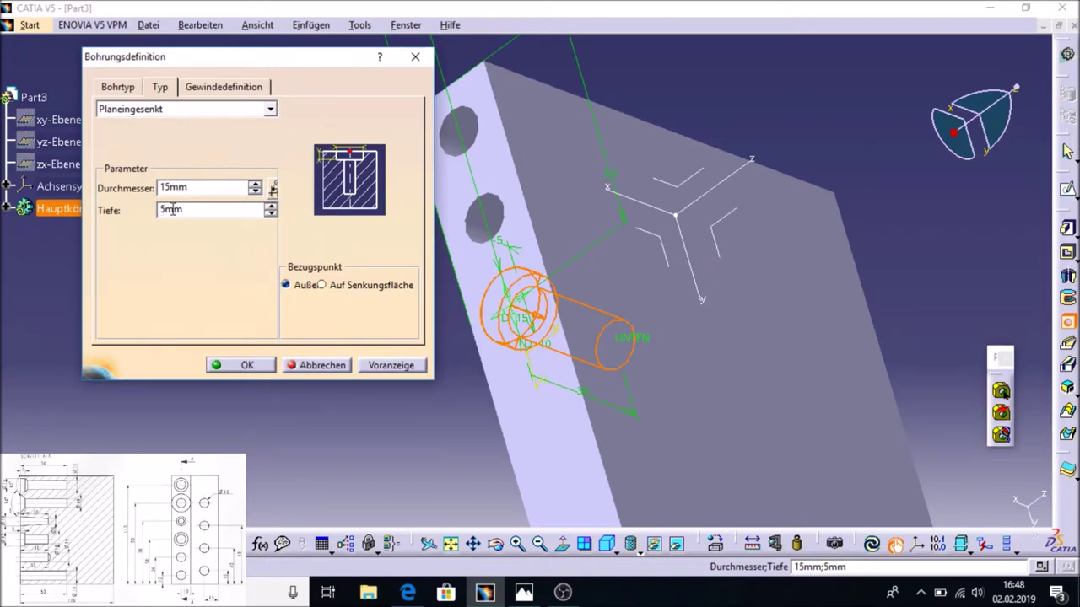
- Switch the counterbore depth reference and preview the counterbored hole in the block
middle_drag(445, 448, 594, 243)
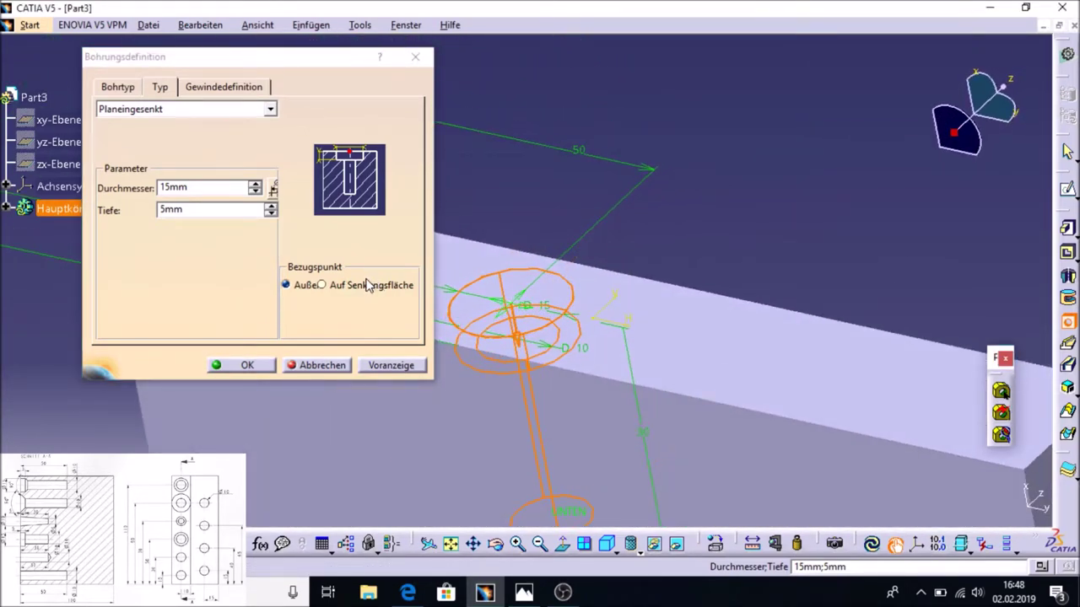
click(325, 286)
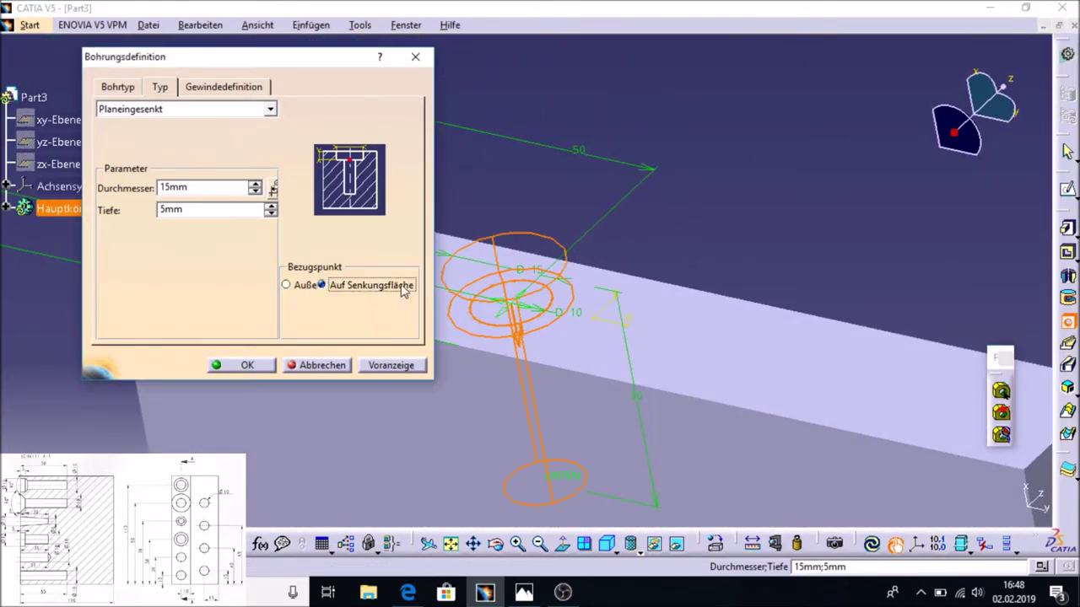
click(286, 285)
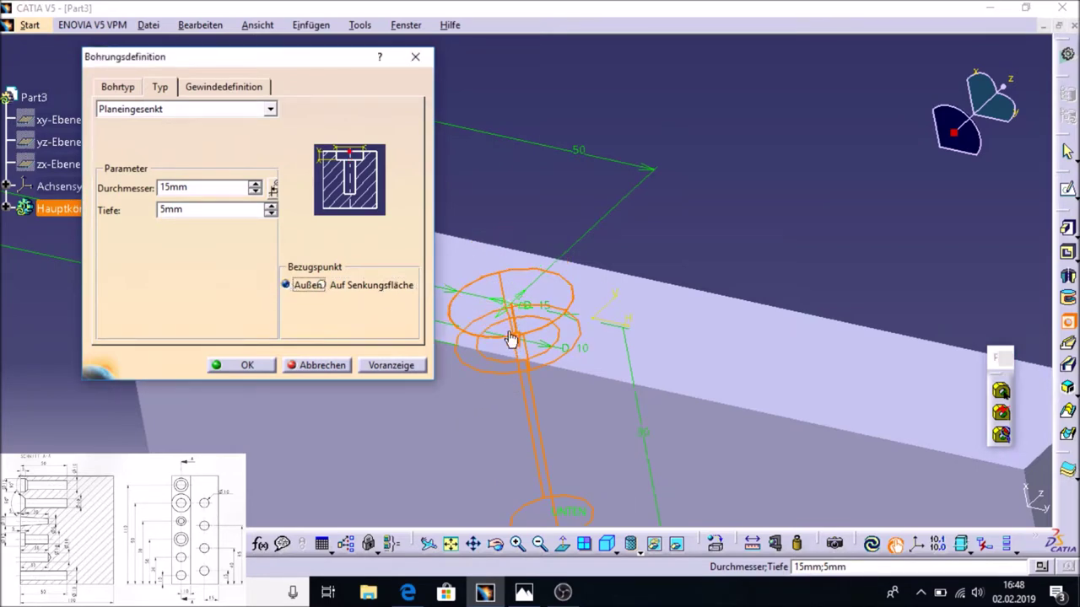
click(397, 365)
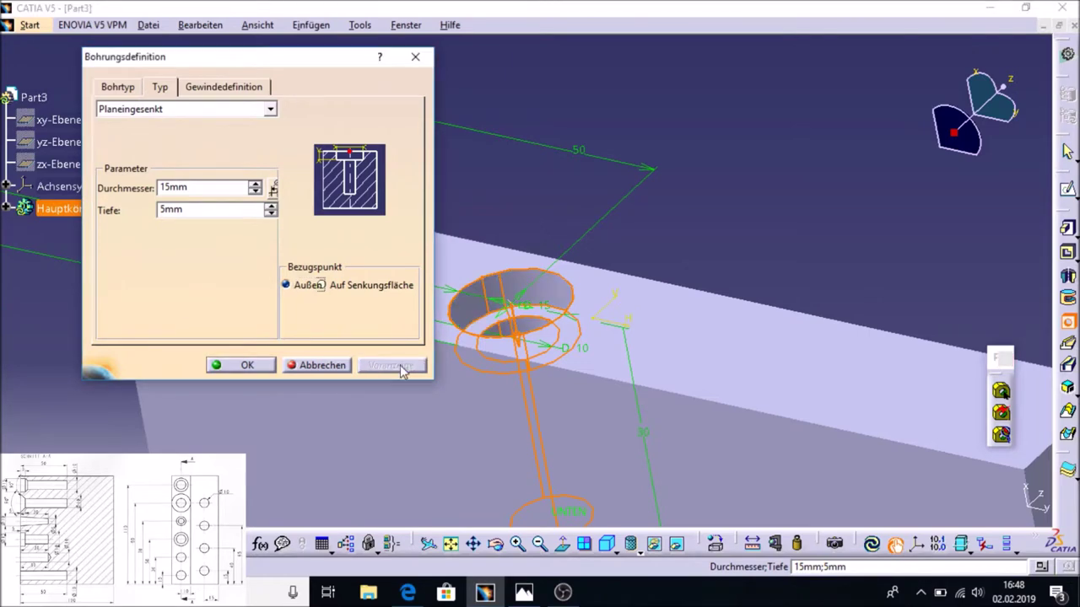
mouse_move(716, 362)
ctrl+middle_down()
mouse_move(458, 414)
mouse_move(355, 369)
mouse_move(362, 414)
ctrl+middle_up()
mouse_move(524, 295)
ctrl+middle_down()
mouse_move(532, 393)
mouse_move(552, 393)
mouse_move(595, 436)
mouse_move(613, 412)
ctrl+middle_up()
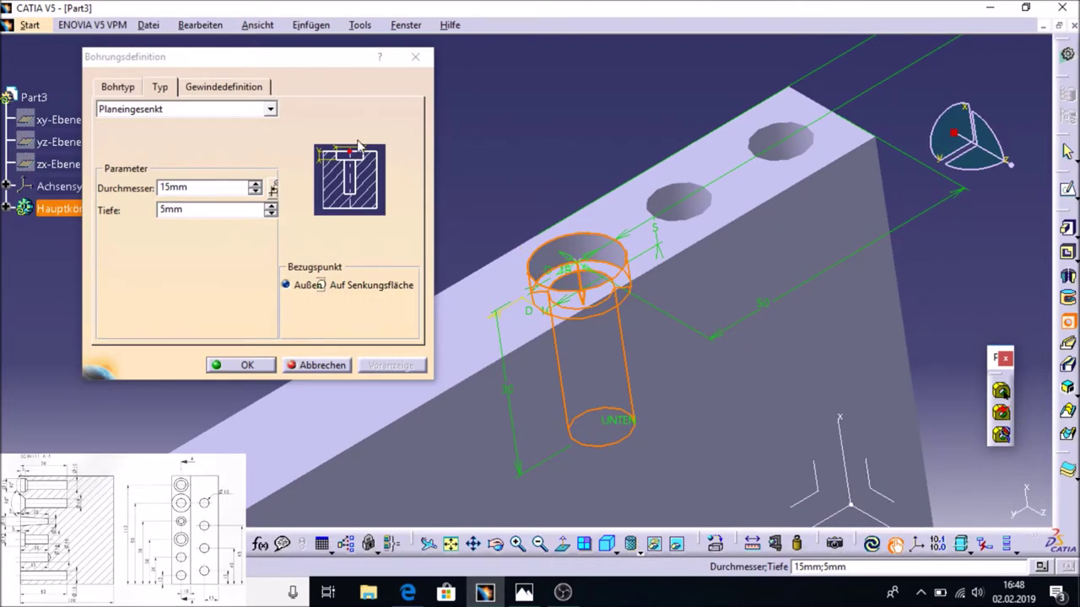
- Return the hole depth to 30 mm and create the counterbored hole
click(117, 87)
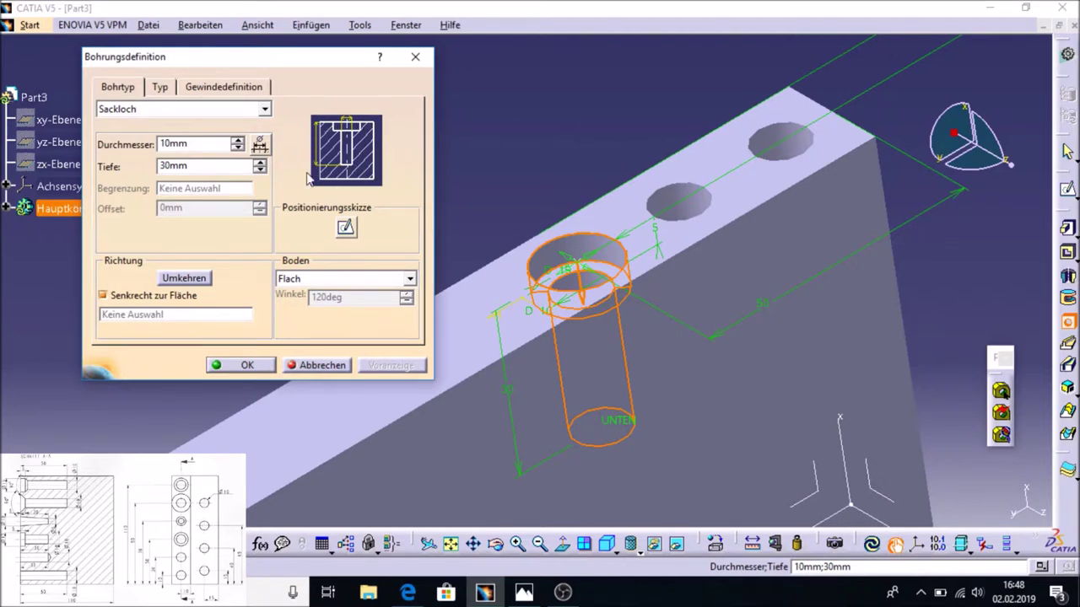
click(260, 171)
click(261, 172)
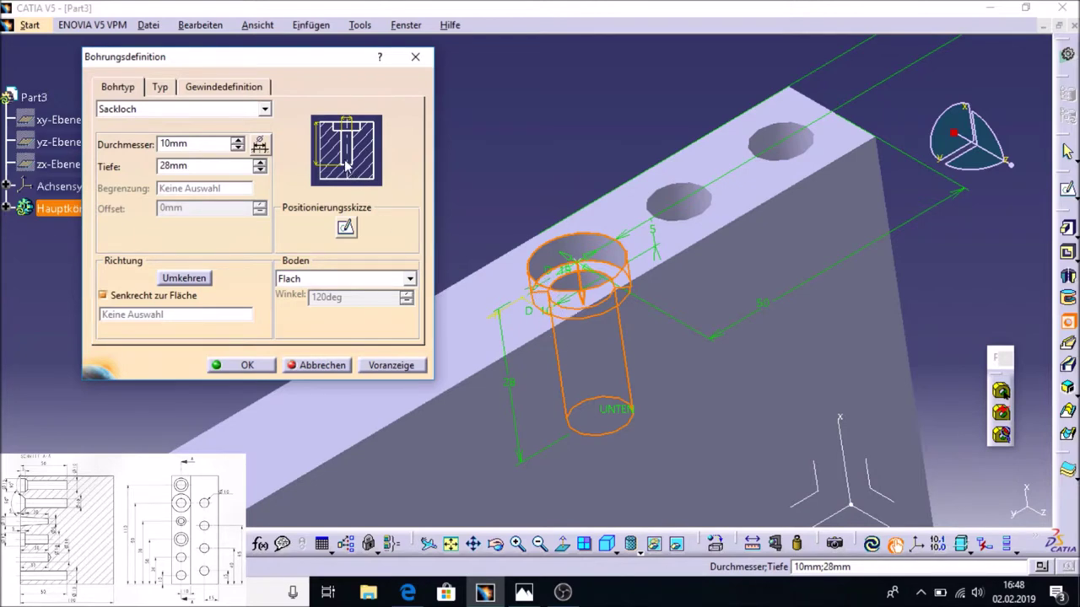
click(260, 162)
click(261, 163)
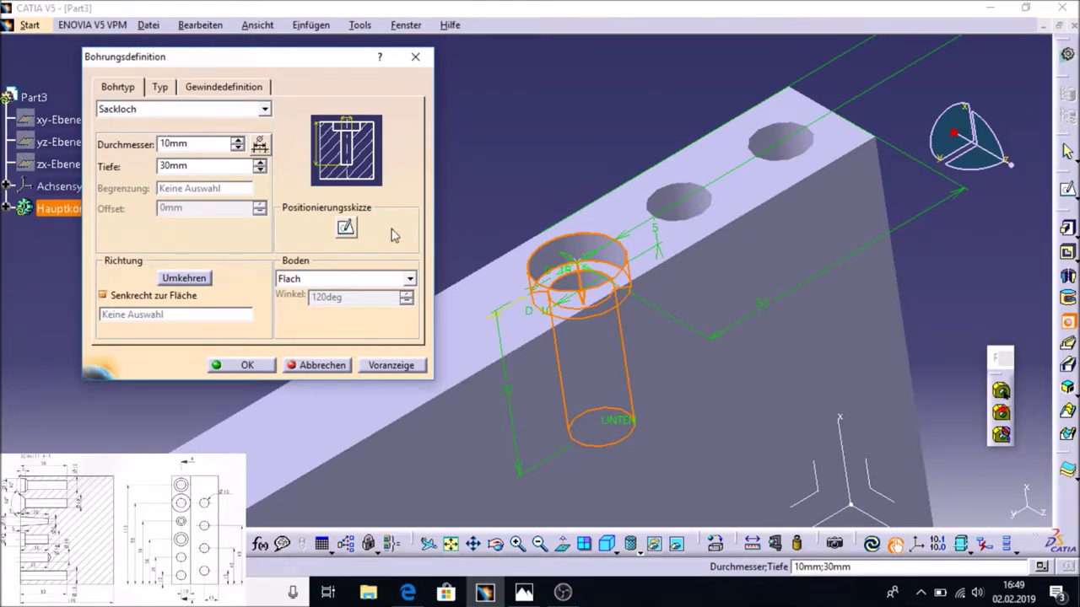
ctrl+middle_drag(675, 440, 643, 370)
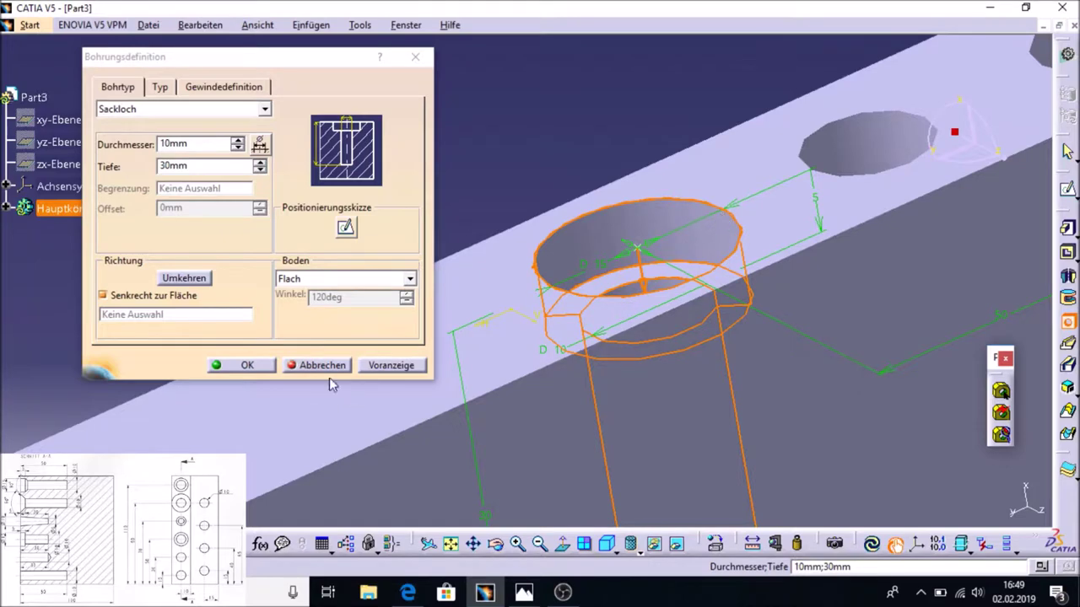
click(261, 365)
mouse_move(258, 192)
middle_down()
mouse_move(275, 182)
mouse_move(427, 391)
mouse_move(386, 376)
middle_up()
middle_drag(665, 379, 708, 362)
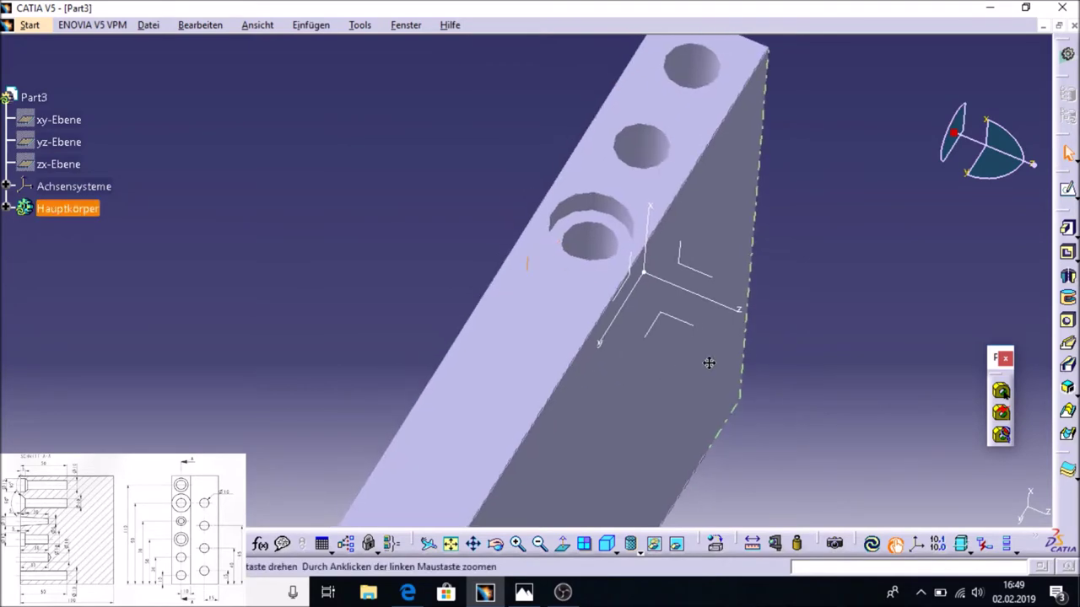
- Start a hole on the top face and dimension its centre 10 mm from the long edge
click(1067, 320)
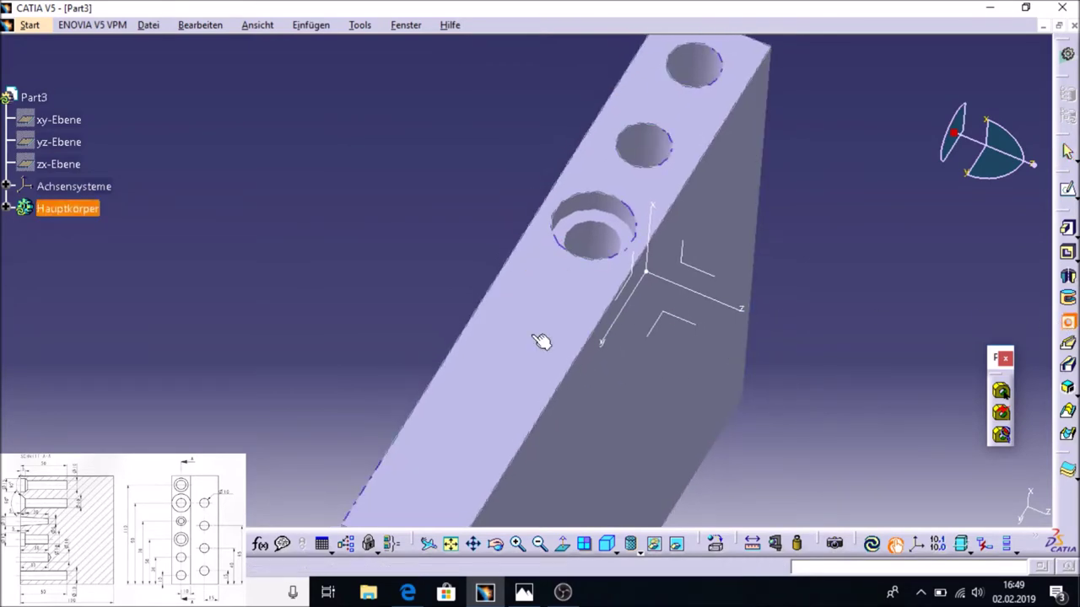
click(514, 352)
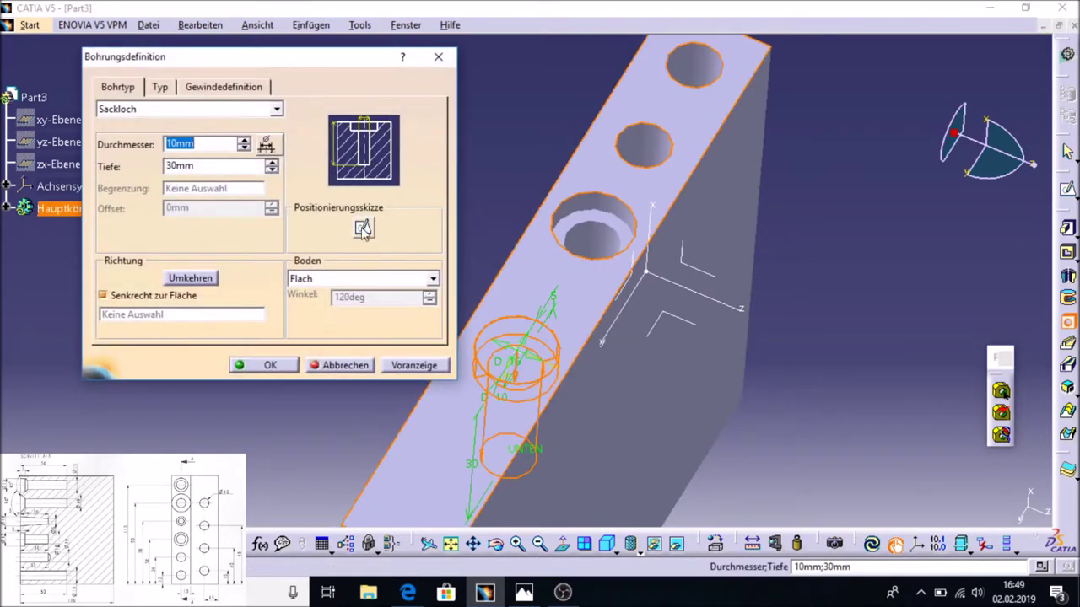
click(364, 227)
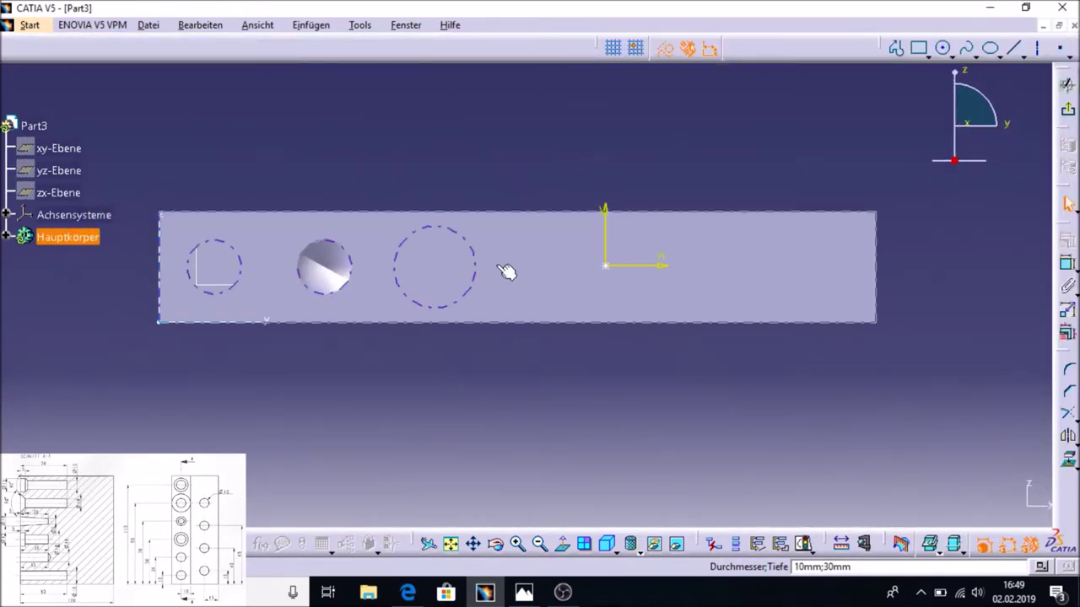
click(1067, 263)
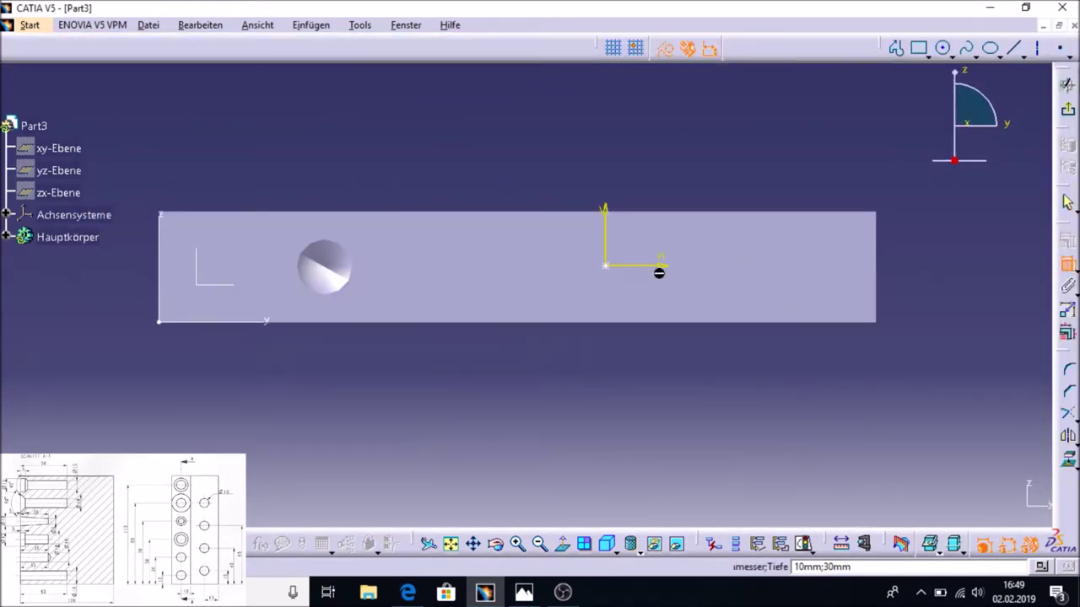
click(603, 267)
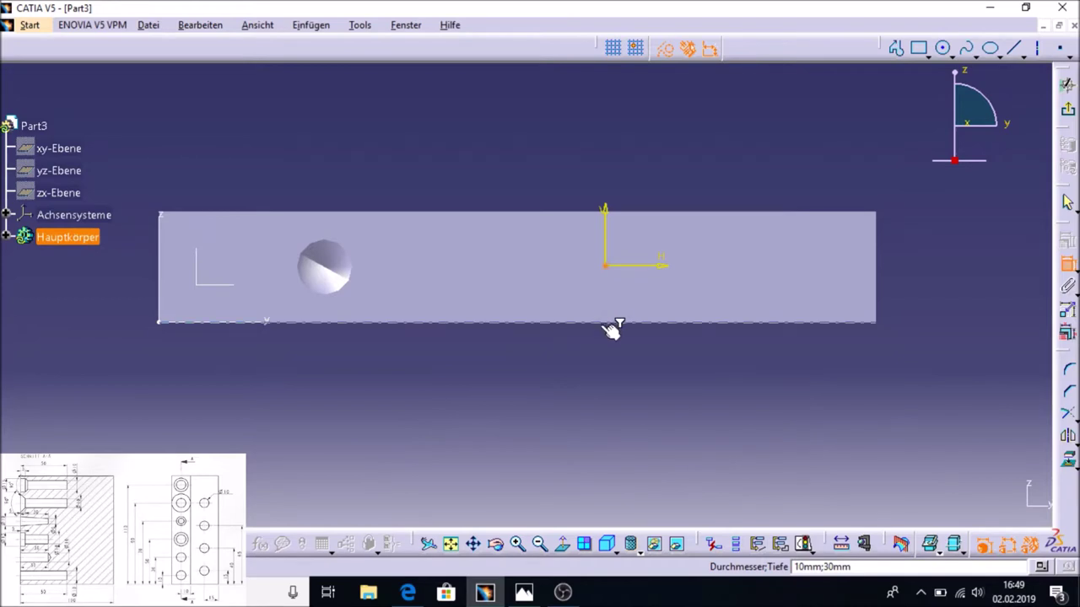
click(632, 323)
double_click(735, 300)
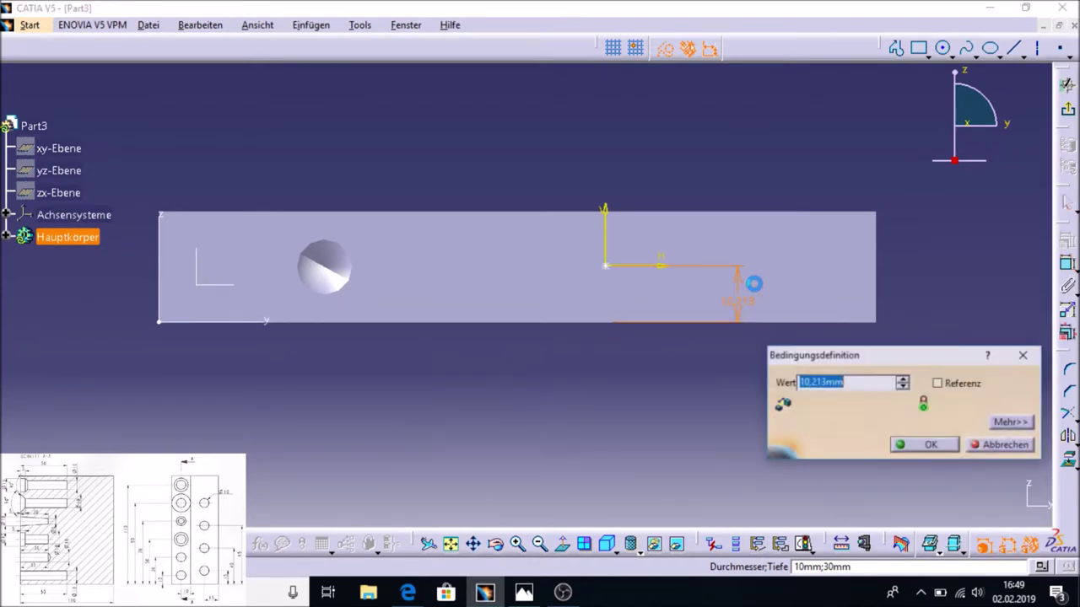
text(10)
key(Return)
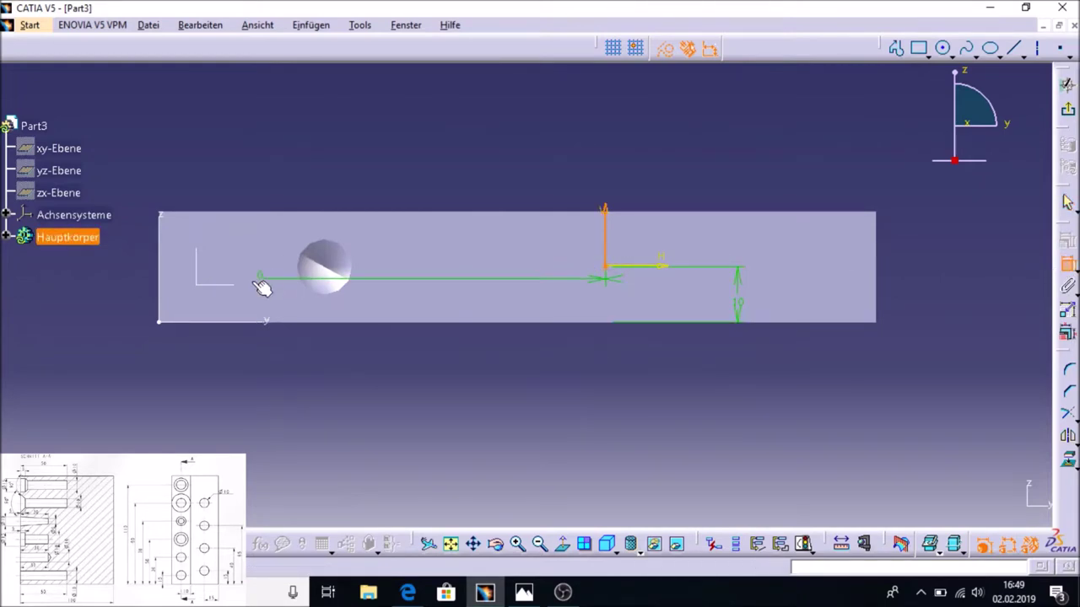
- Dimension the hole centre 70 mm from the face's left end and exit the positioning sketch
click(1067, 263)
click(606, 267)
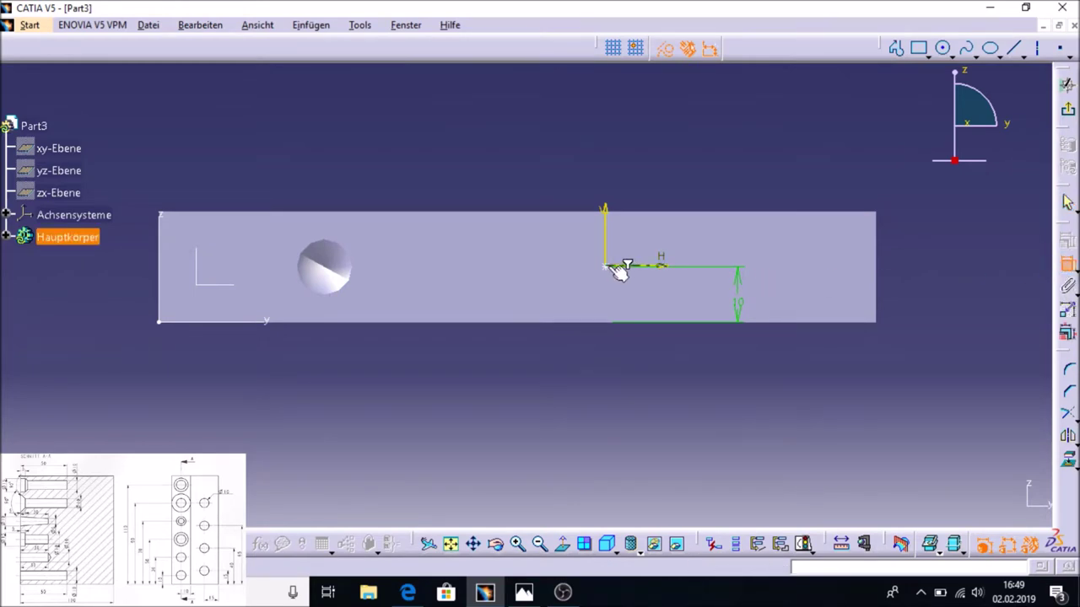
click(161, 270)
click(311, 146)
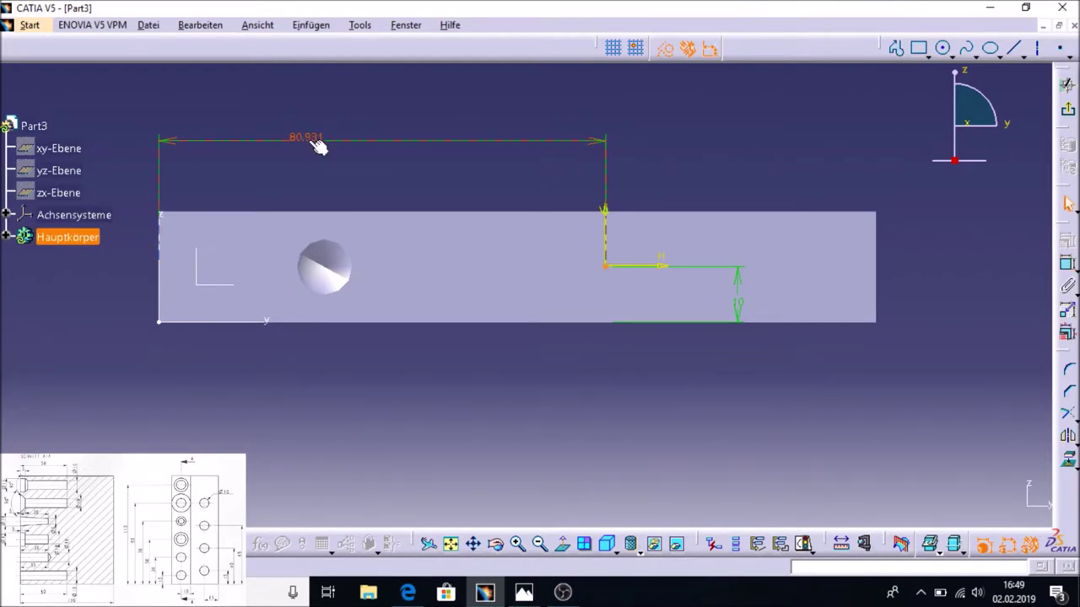
double_click(309, 138)
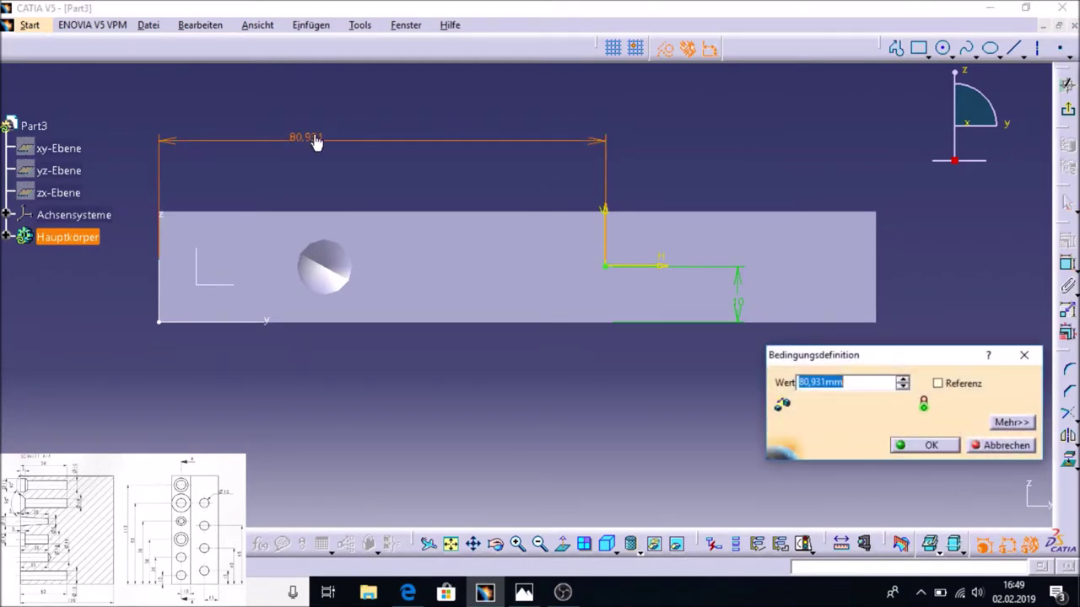
text(70)
key(Return)
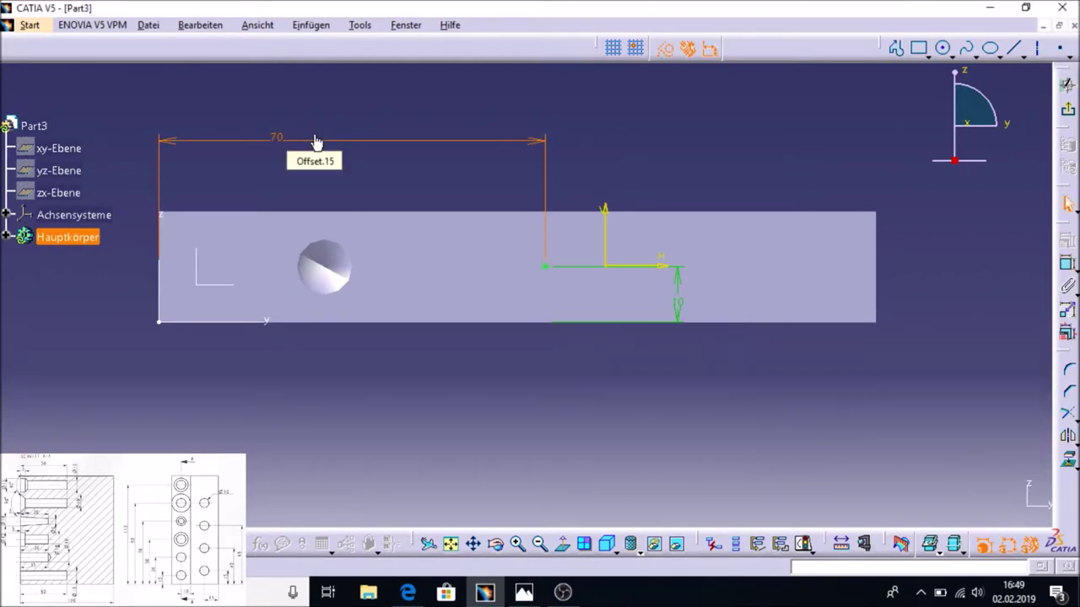
click(1067, 109)
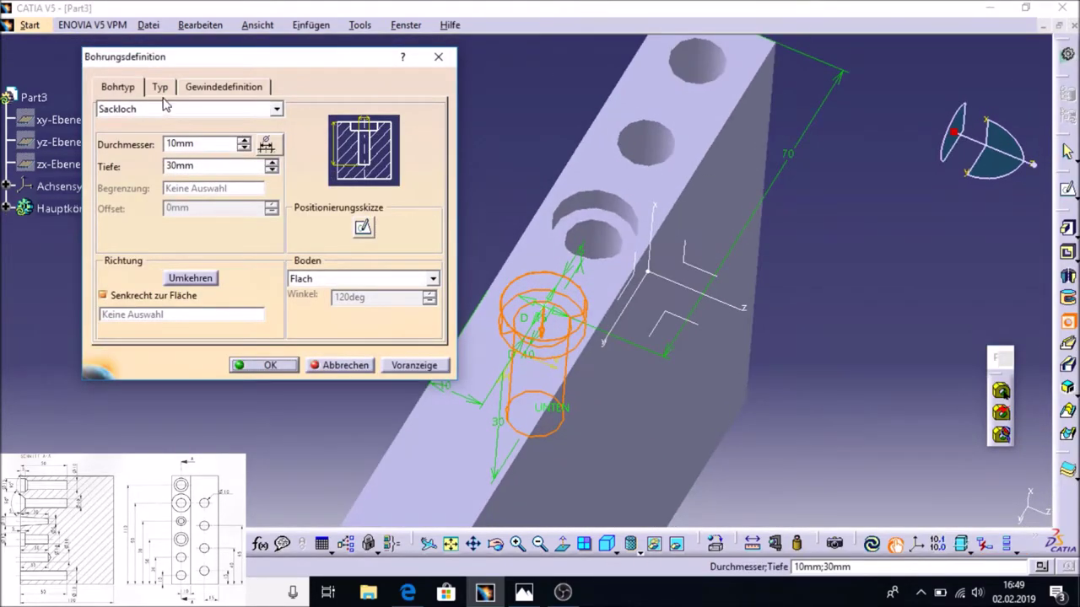
- Change the hole type to tapered (Konisch)
click(161, 87)
click(193, 109)
click(167, 136)
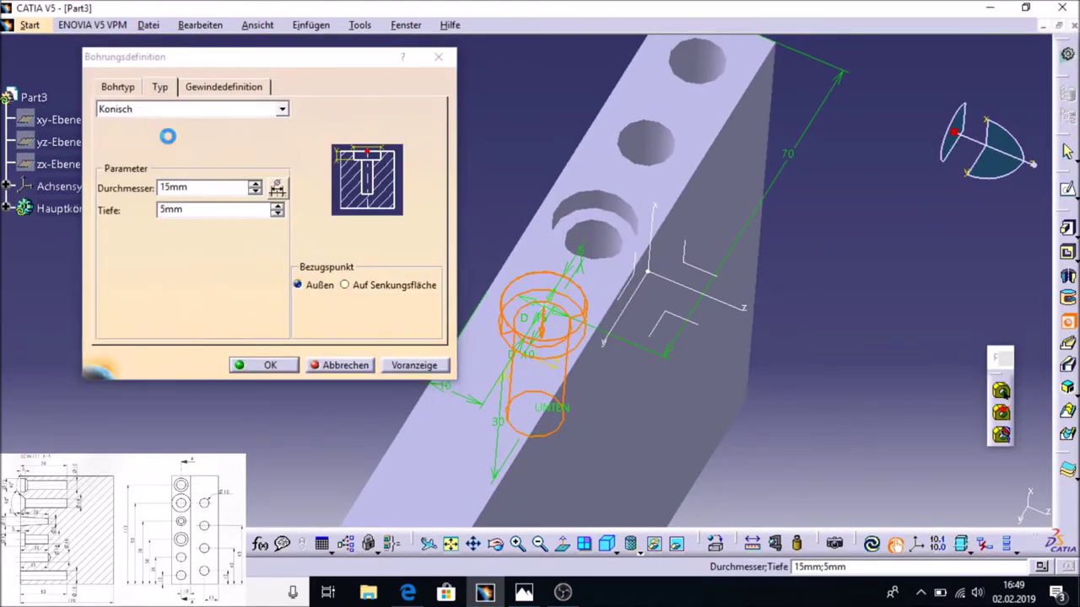
mouse_move(1046, 436)
middle_down()
mouse_move(718, 447)
mouse_move(646, 333)
middle_up()
mouse_move(655, 414)
middle_down()
mouse_move(854, 381)
mouse_move(701, 373)
mouse_move(703, 416)
middle_up()
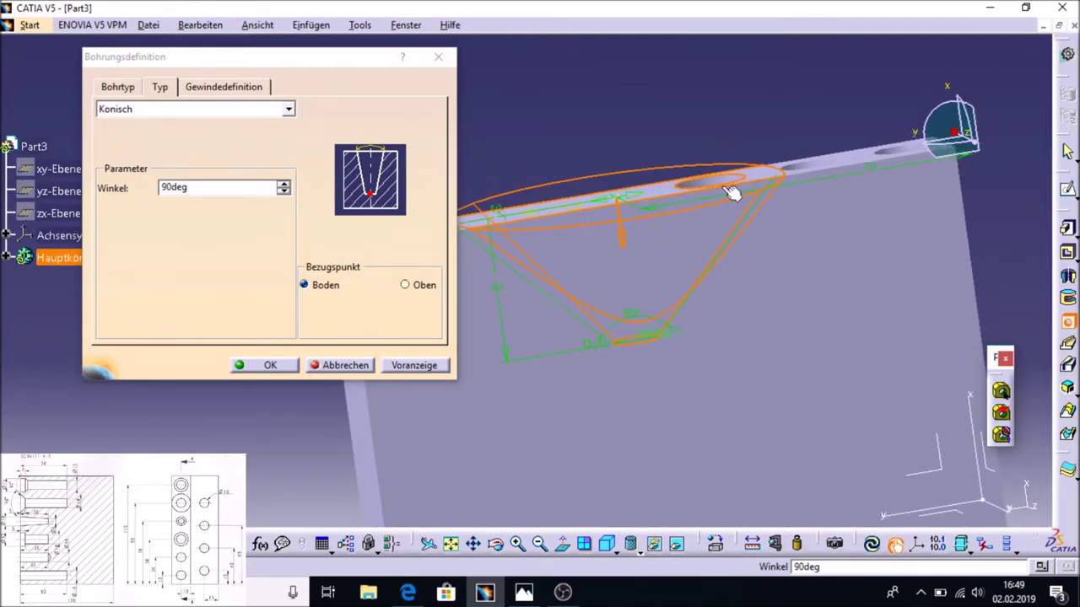
- Step the taper angle down to 10° and keep the reference at the bottom (Boden)
click(284, 193)
click(283, 193)
click(283, 193)
click(283, 193)
click(283, 193)
click(283, 193)
click(283, 194)
click(283, 194)
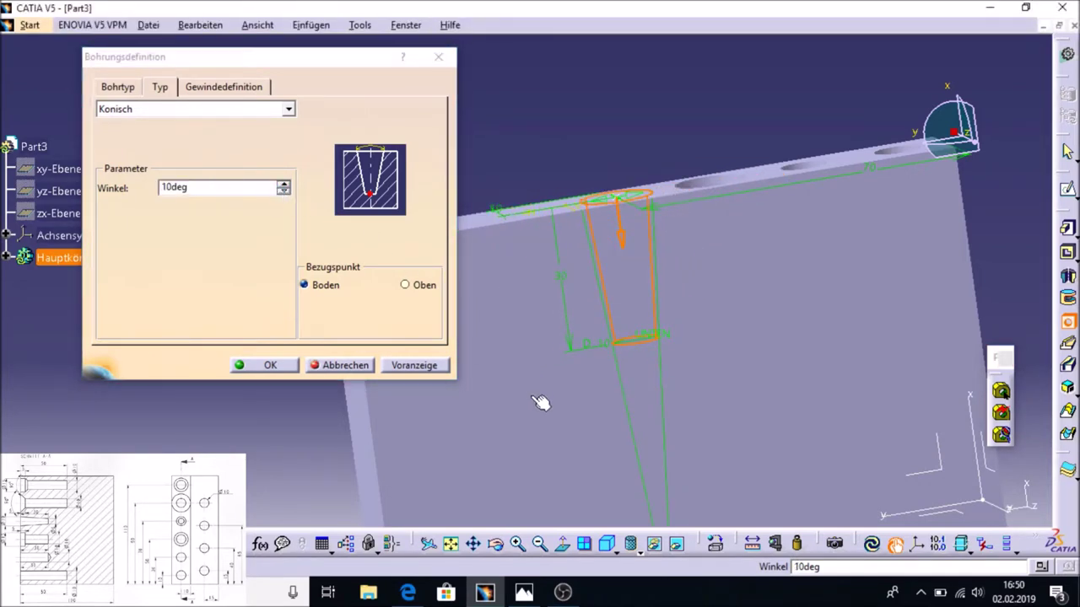
middle_drag(545, 400, 518, 362)
mouse_move(696, 270)
middle_down()
mouse_move(701, 309)
mouse_move(716, 309)
middle_up()
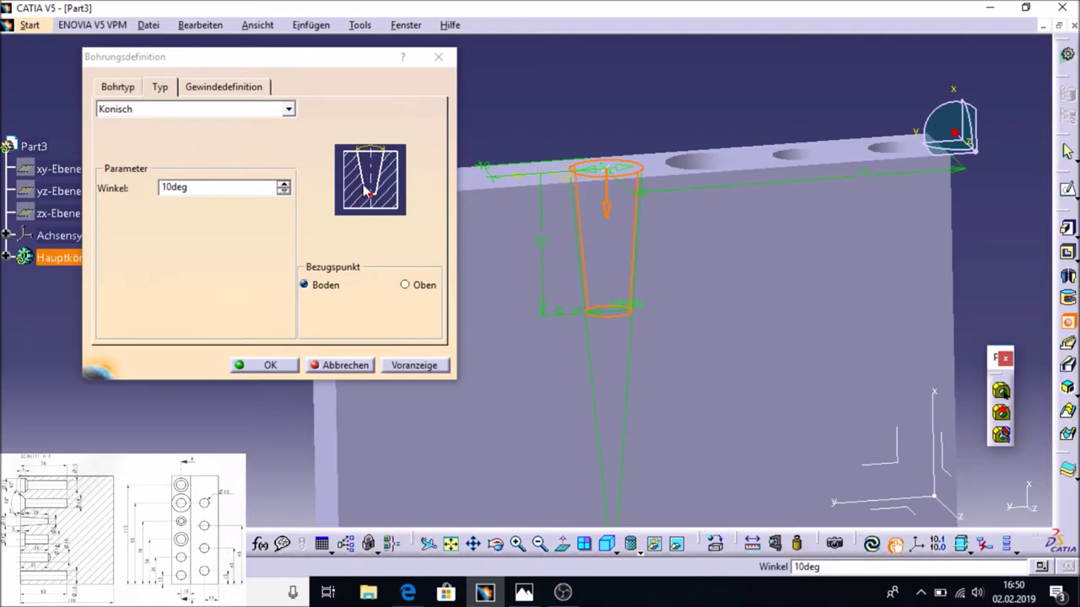
click(405, 285)
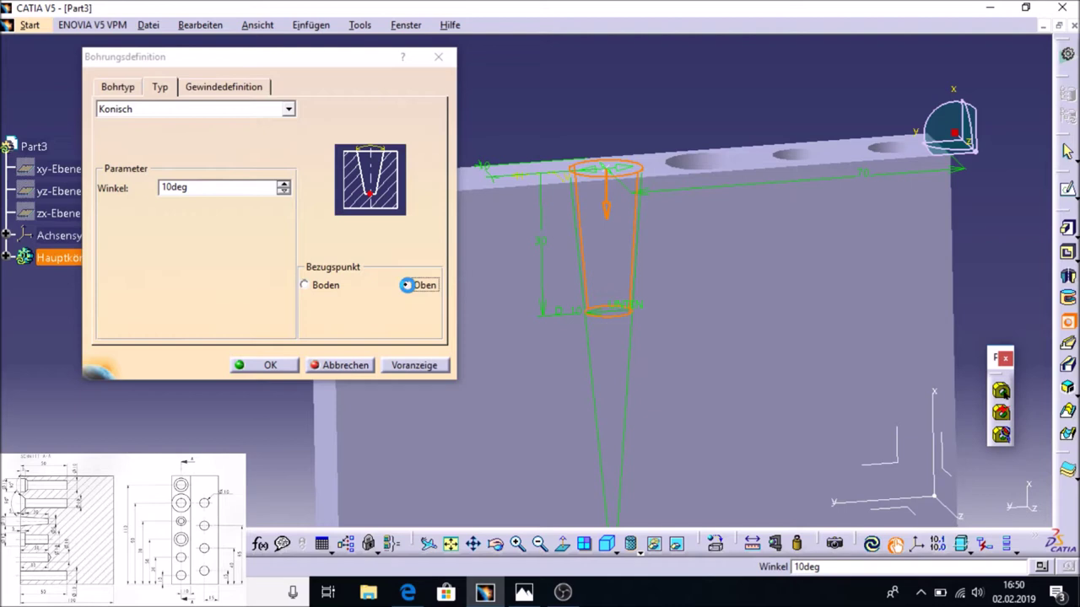
click(306, 285)
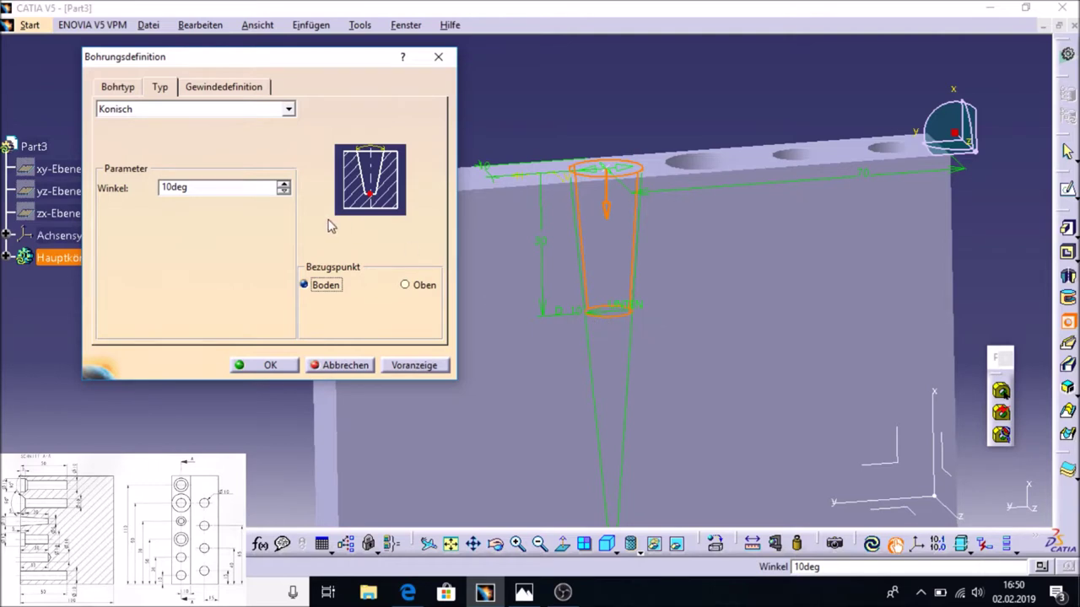
click(118, 86)
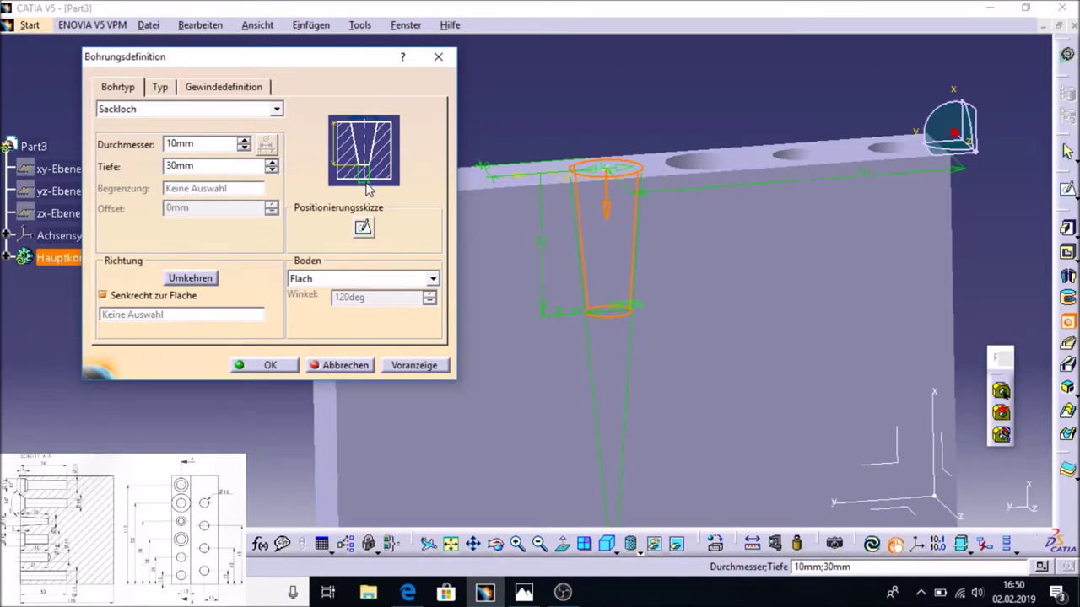
- Change the tapered hole's diameter to 6 mm, check the preview, and create the hole
double_click(188, 143)
text(6)
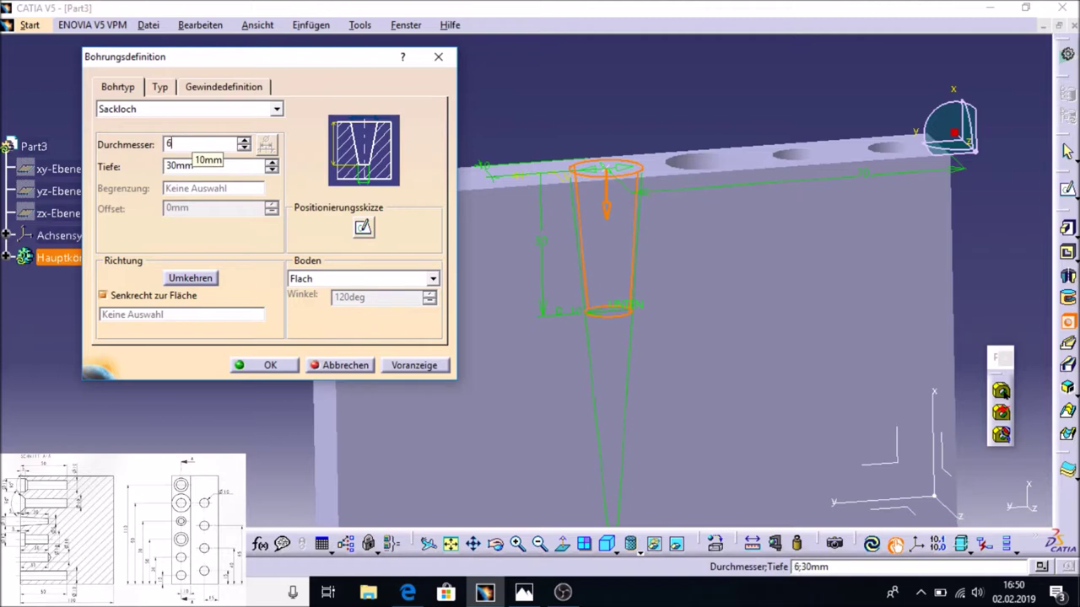
click(409, 364)
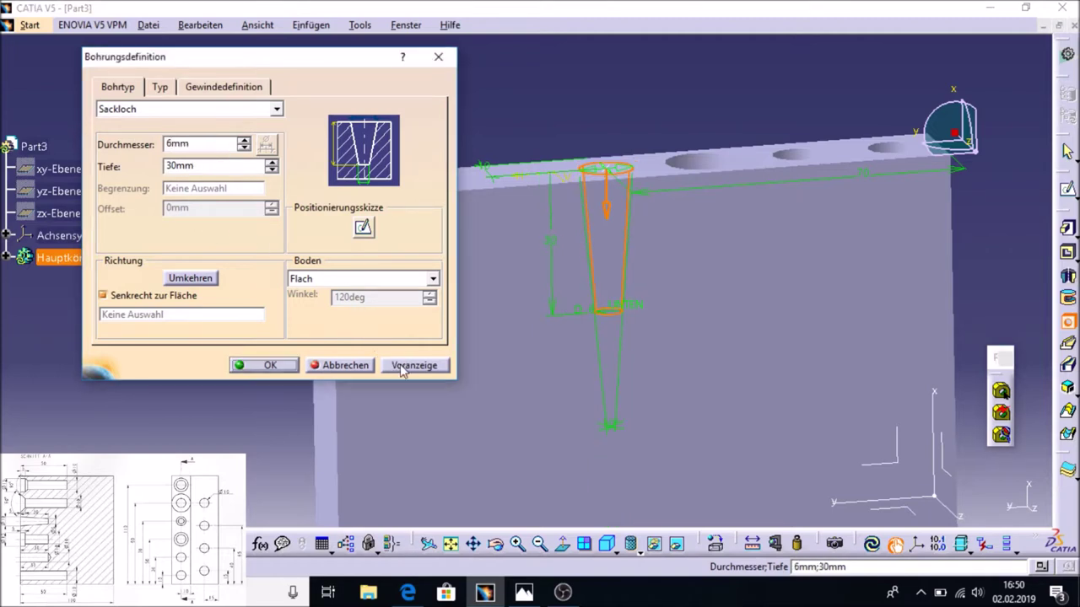
click(167, 89)
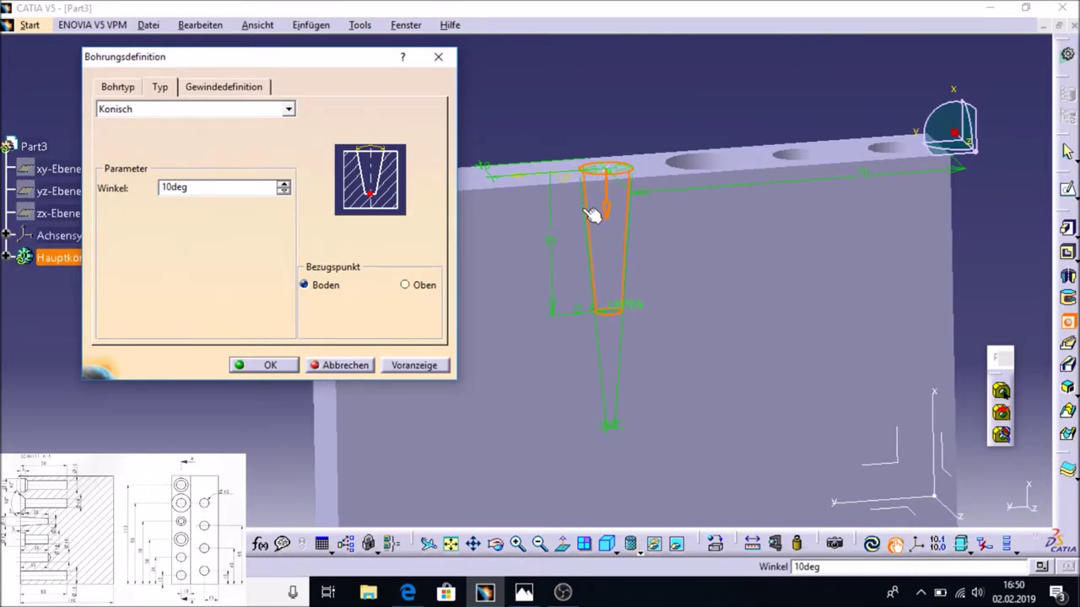
middle_drag(554, 249, 540, 351)
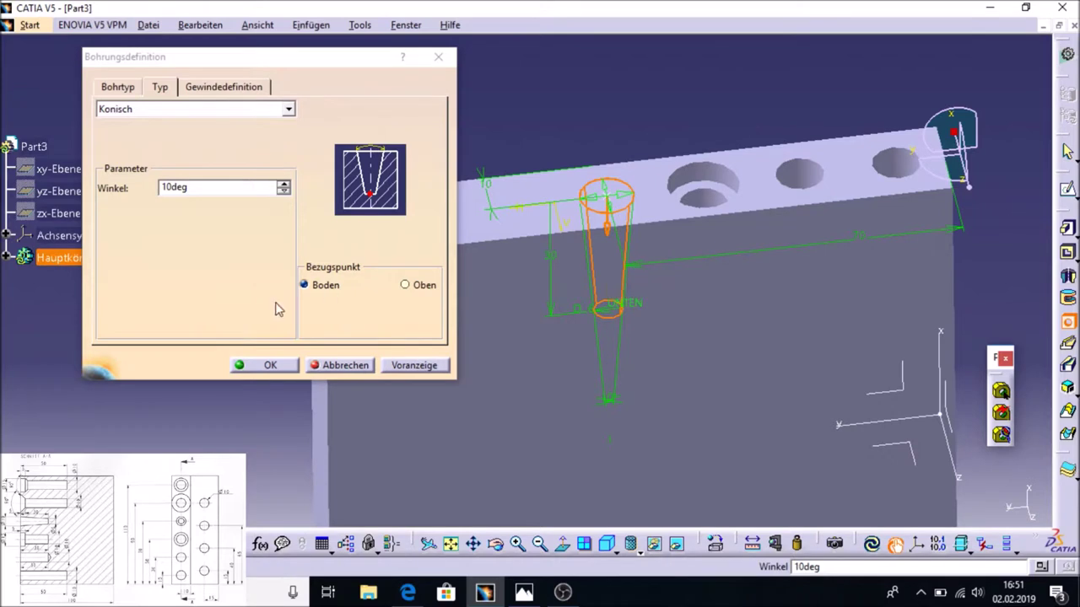
click(271, 365)
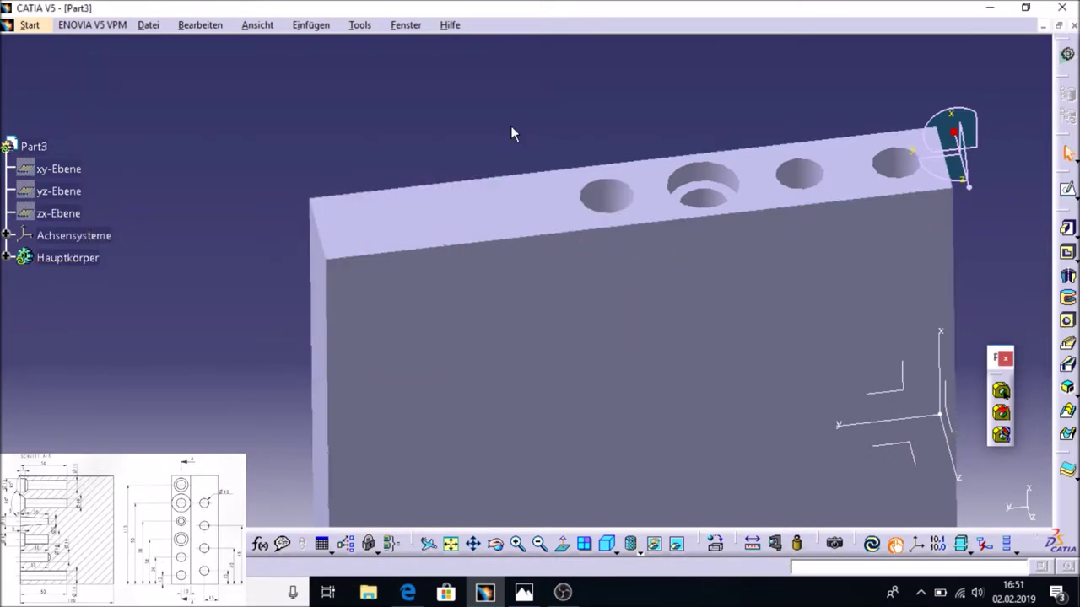
click(1066, 190)
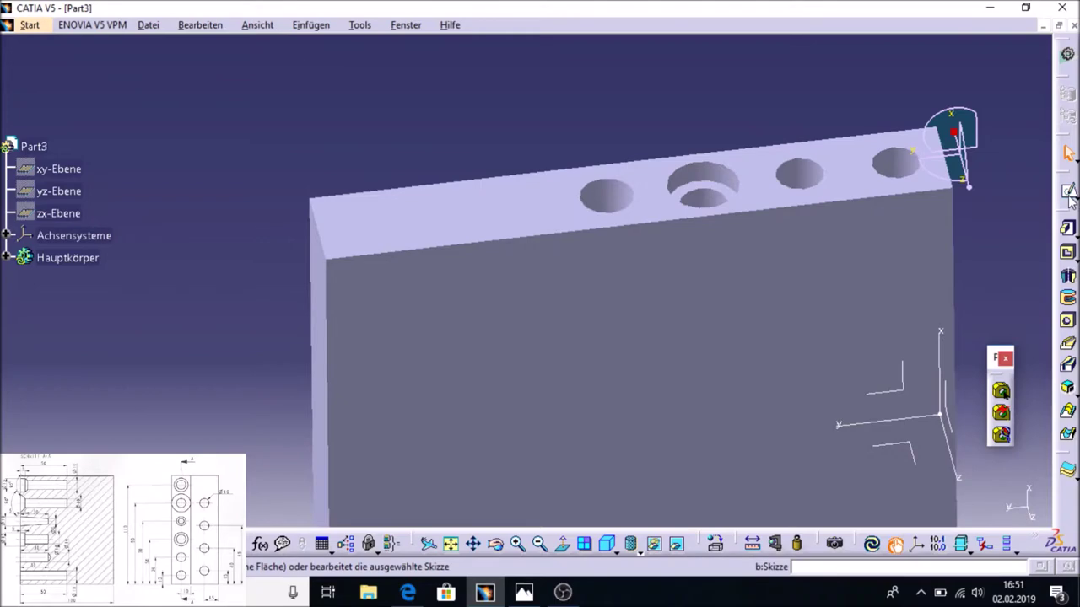
- Read the tapered hole's 11.249 top diameter in a top-face sketch, then select Bohrung.4
click(441, 224)
click(1067, 264)
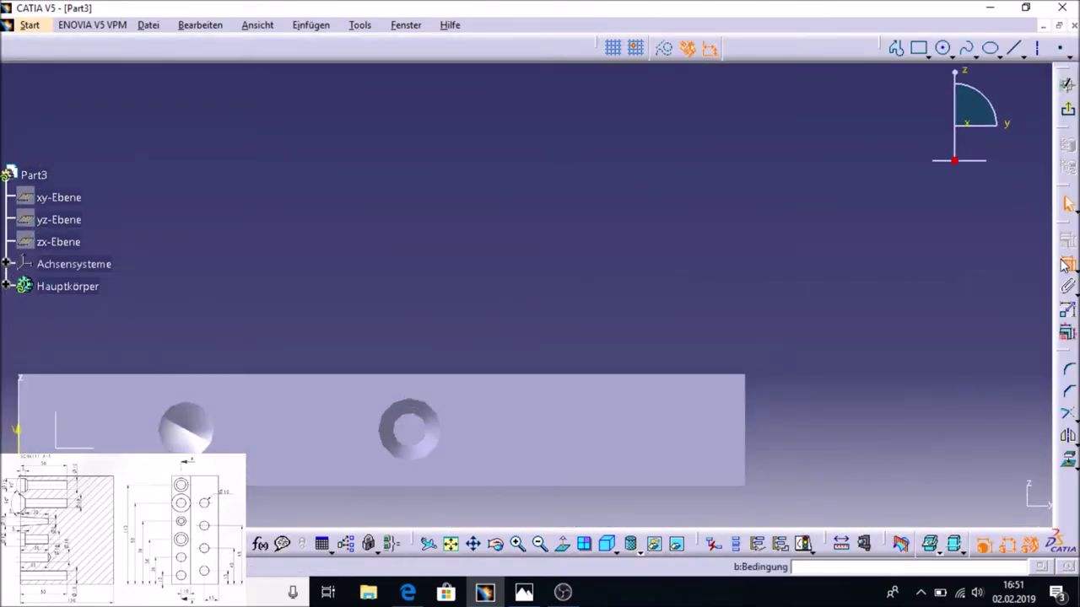
click(433, 411)
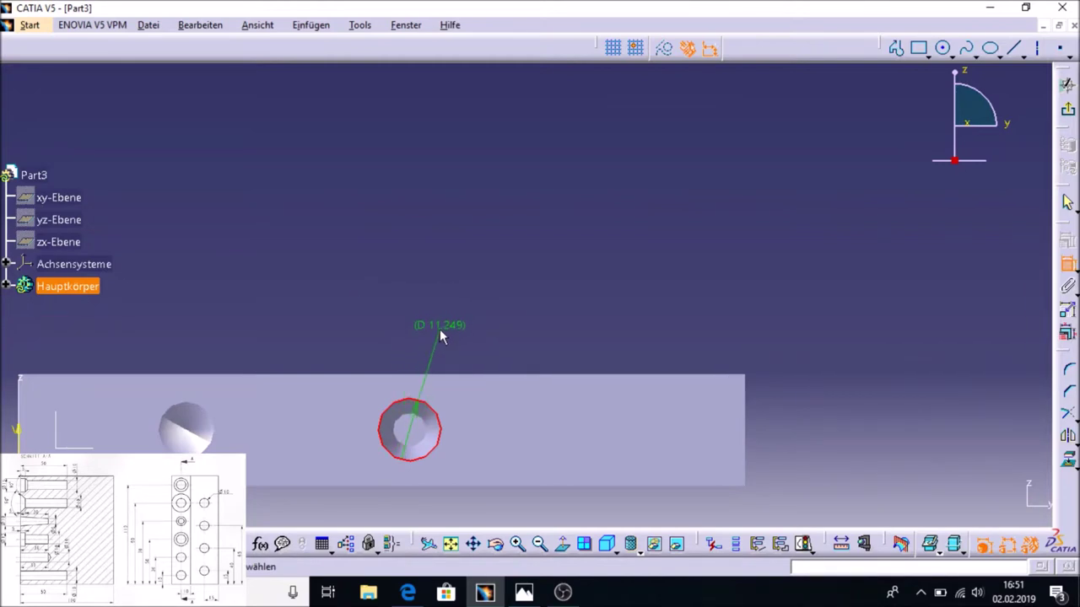
key(Escape)
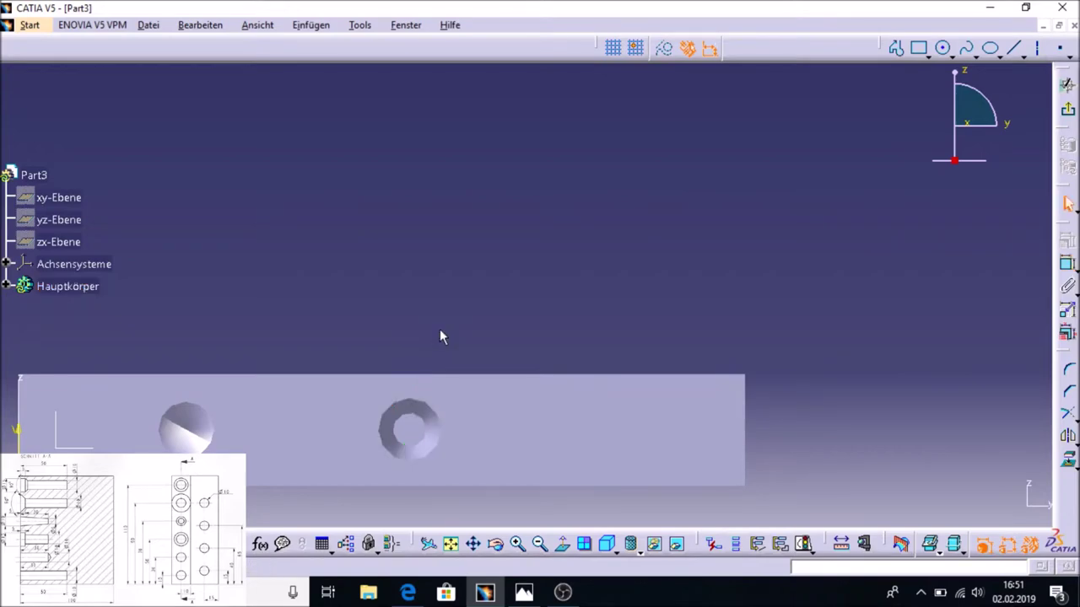
click(6, 286)
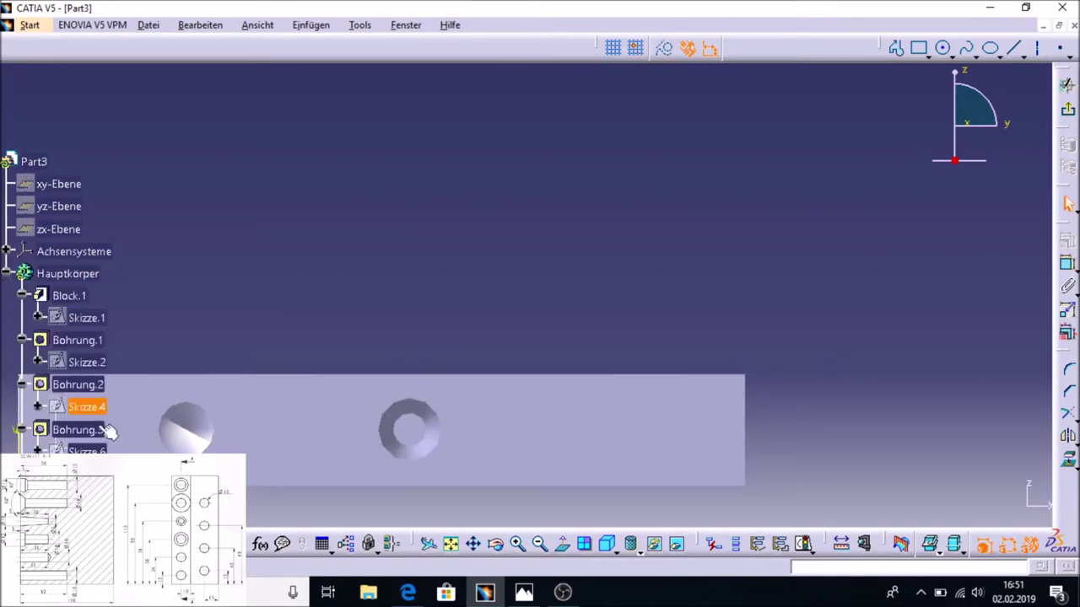
click(1067, 85)
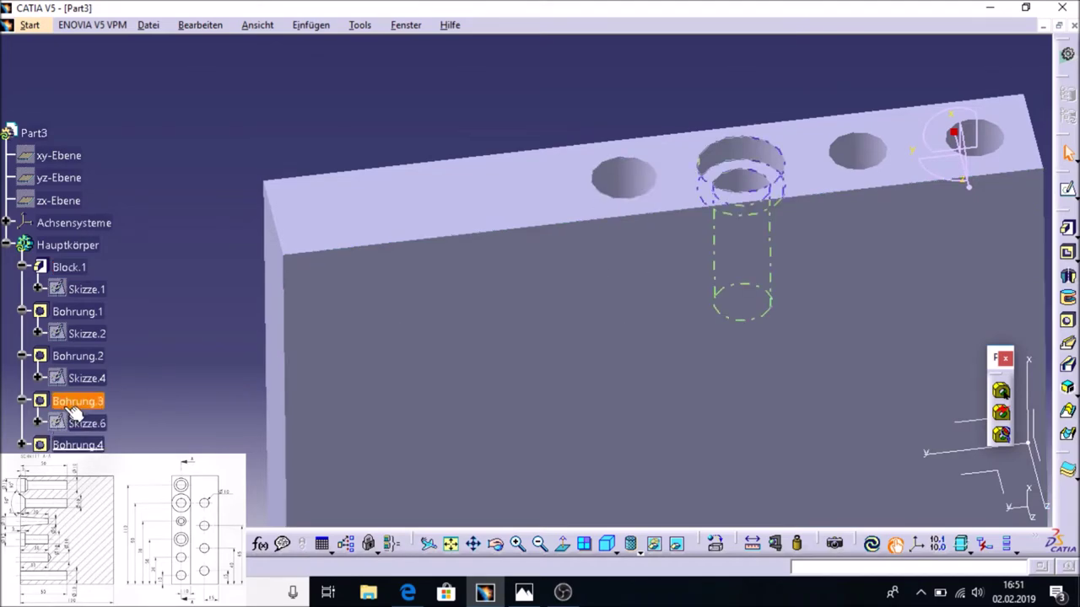
click(66, 442)
- Edit Bohrung.4 so its taper angle is 8° instead of 10°
double_click(66, 442)
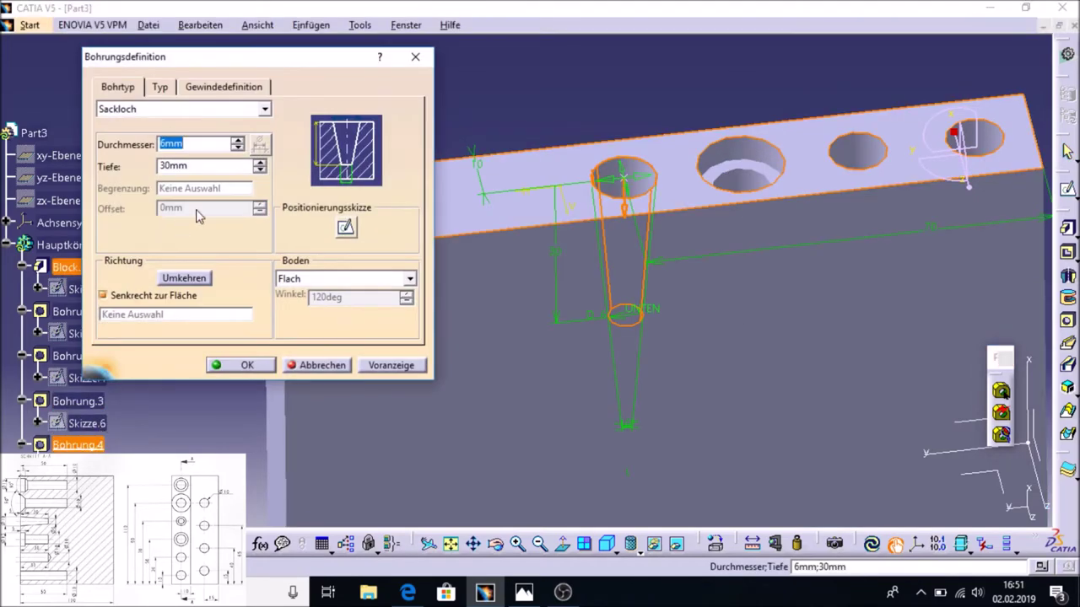
click(163, 86)
drag(208, 188, 156, 187)
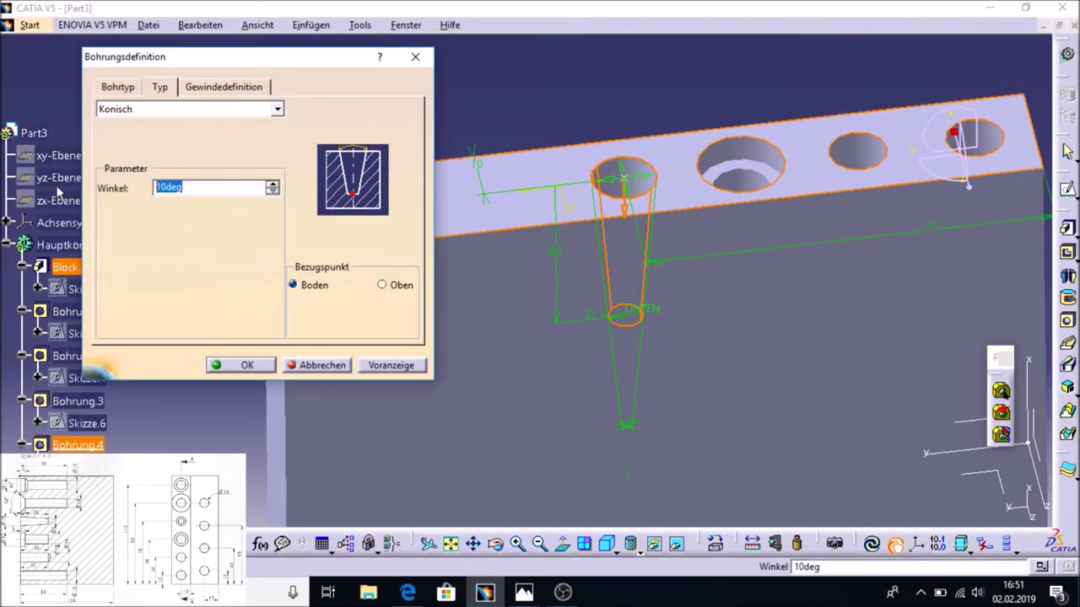
key(BackSpace)
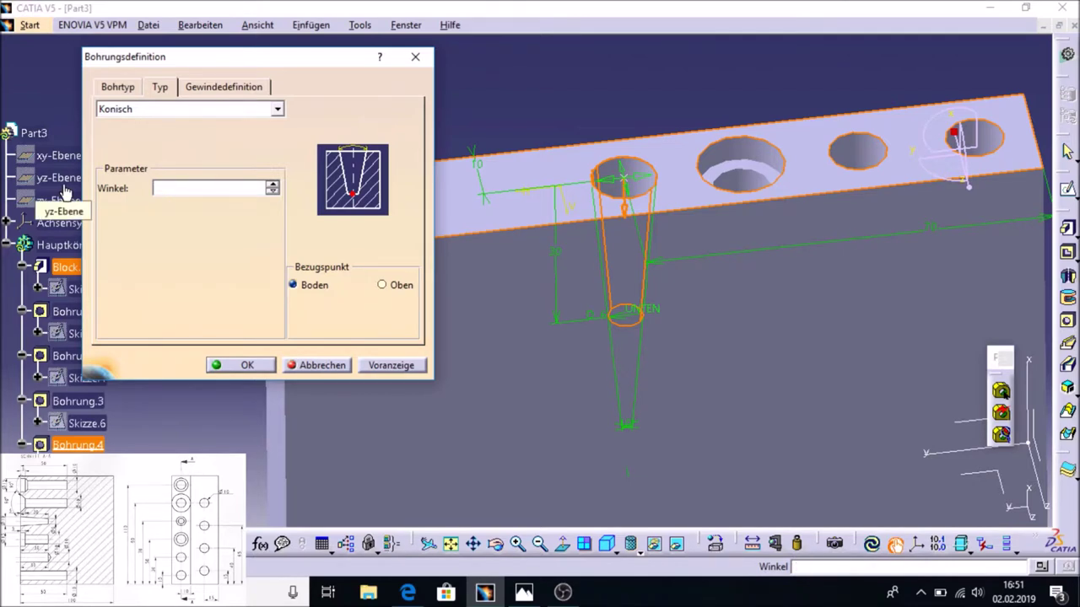
text(8deg)
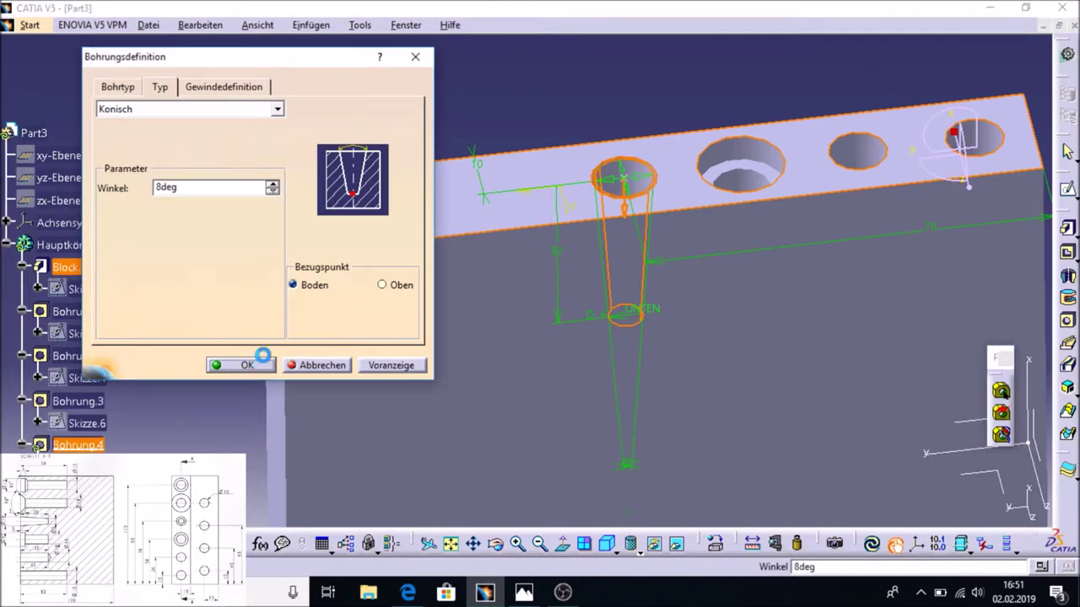
click(257, 368)
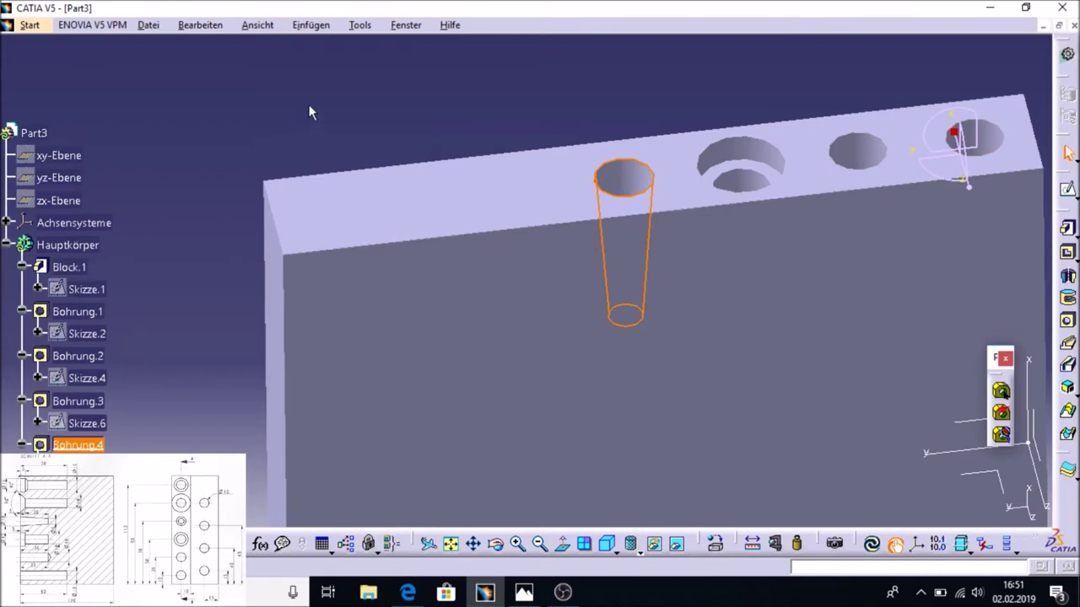
click(1067, 189)
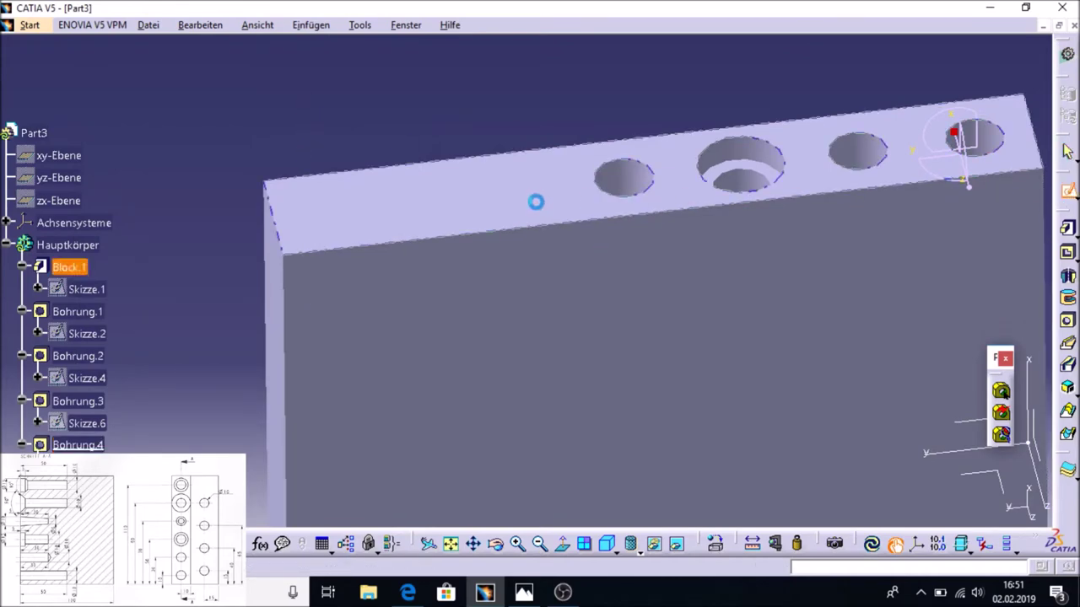
click(422, 204)
click(1064, 265)
click(419, 410)
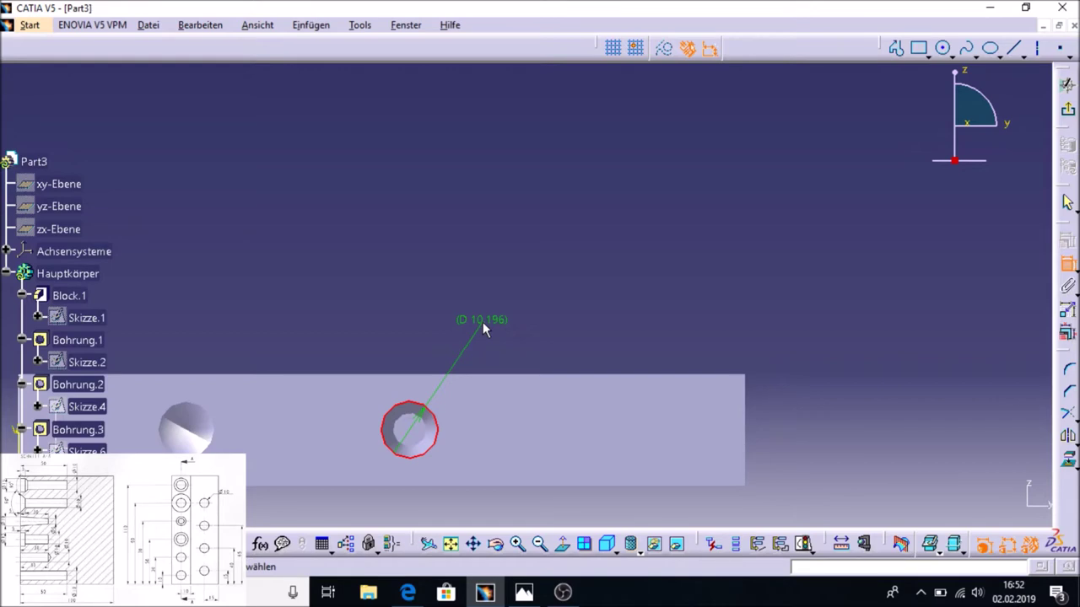
key(Escape)
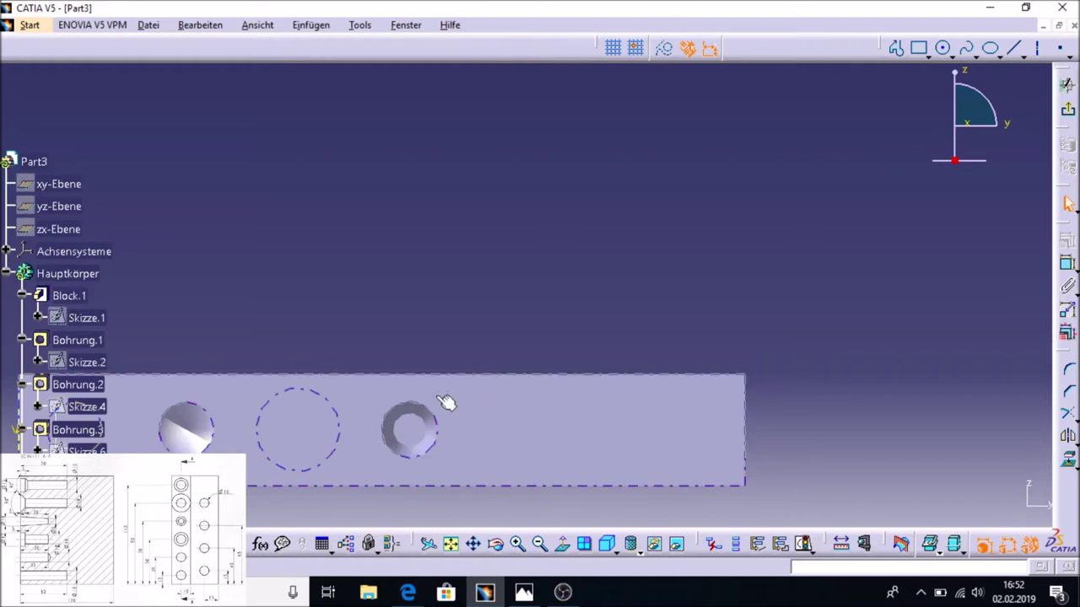
middle_drag(361, 515, 408, 431)
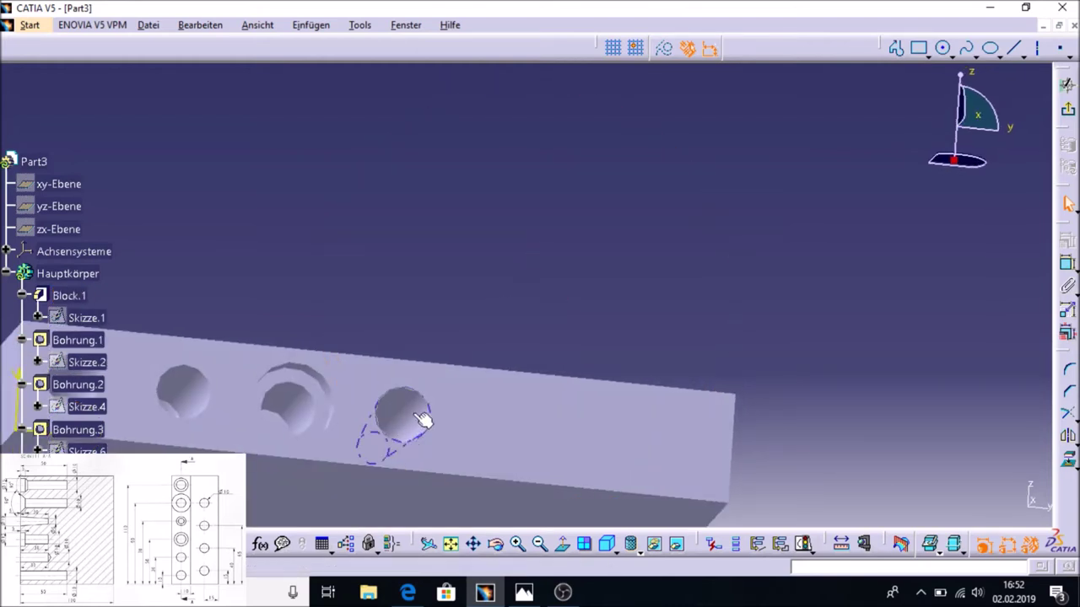
click(1069, 114)
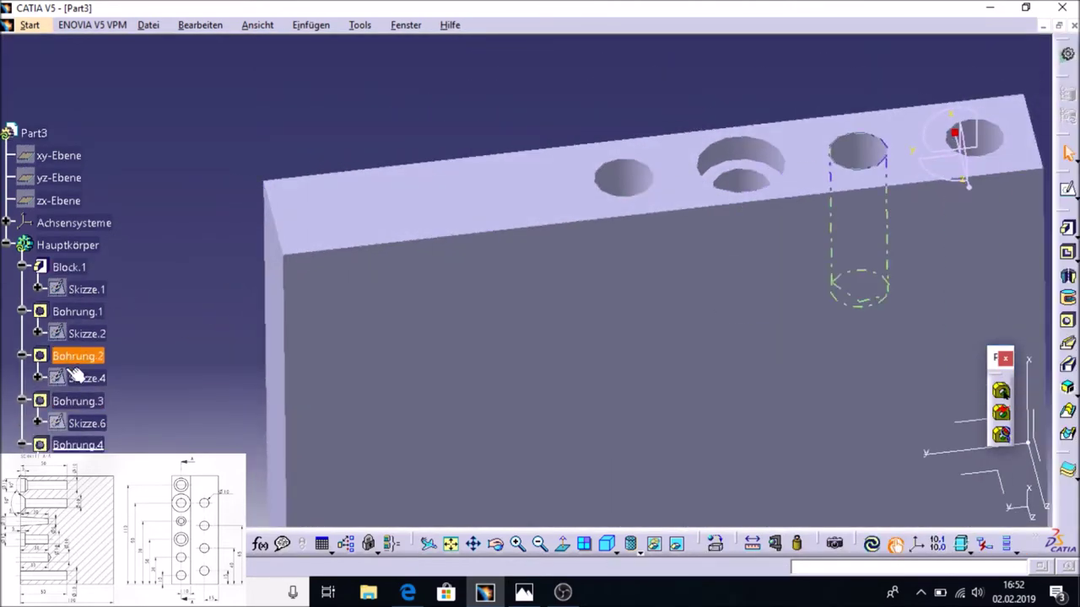
double_click(68, 444)
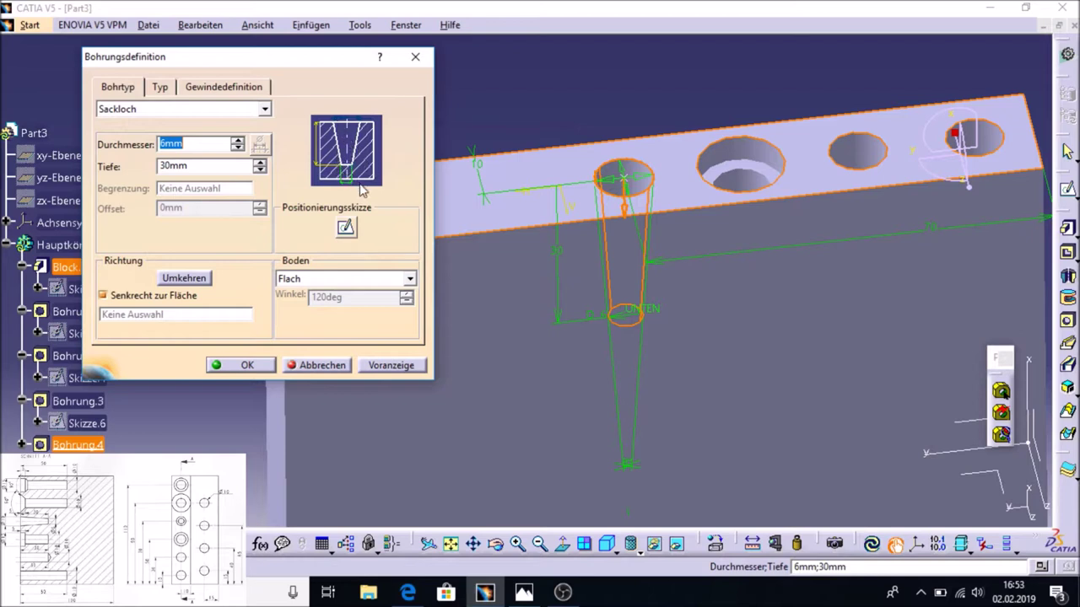
- Show the Typ settings of Bohrung.4 and select its 8° taper angle
click(166, 91)
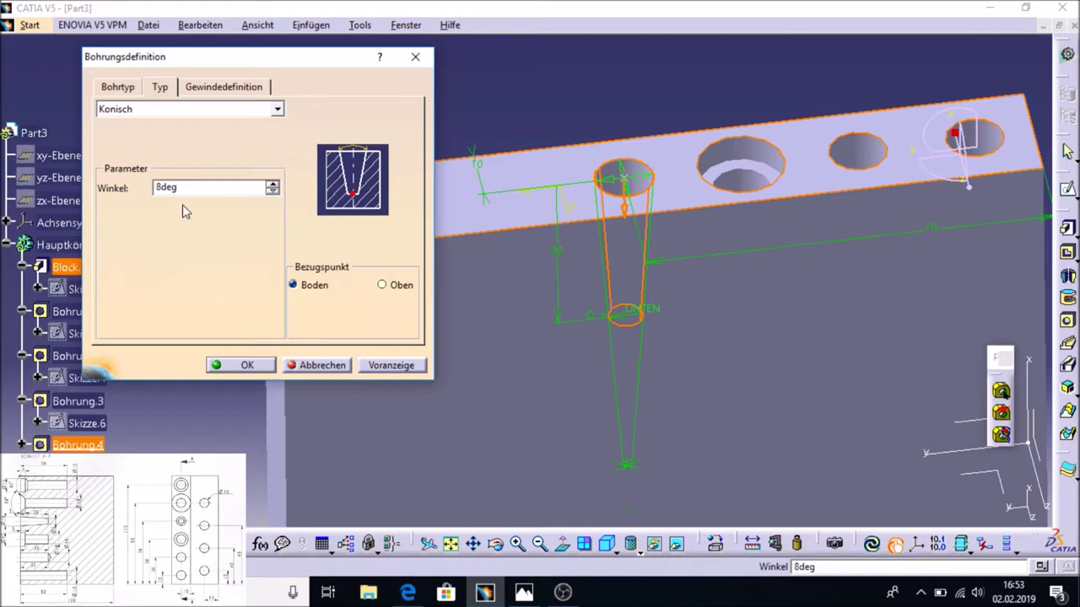
drag(205, 189, 155, 188)
- Replace the taper angle with 7,628° and confirm the hole edit
key(BackSpace)
text(7,628)
click(244, 366)
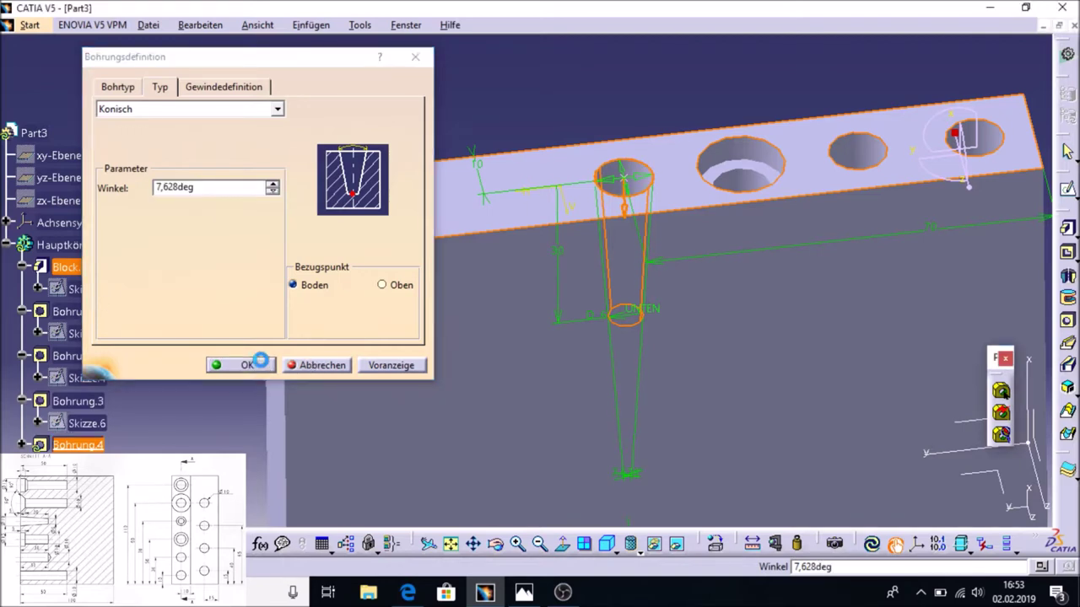
click(227, 257)
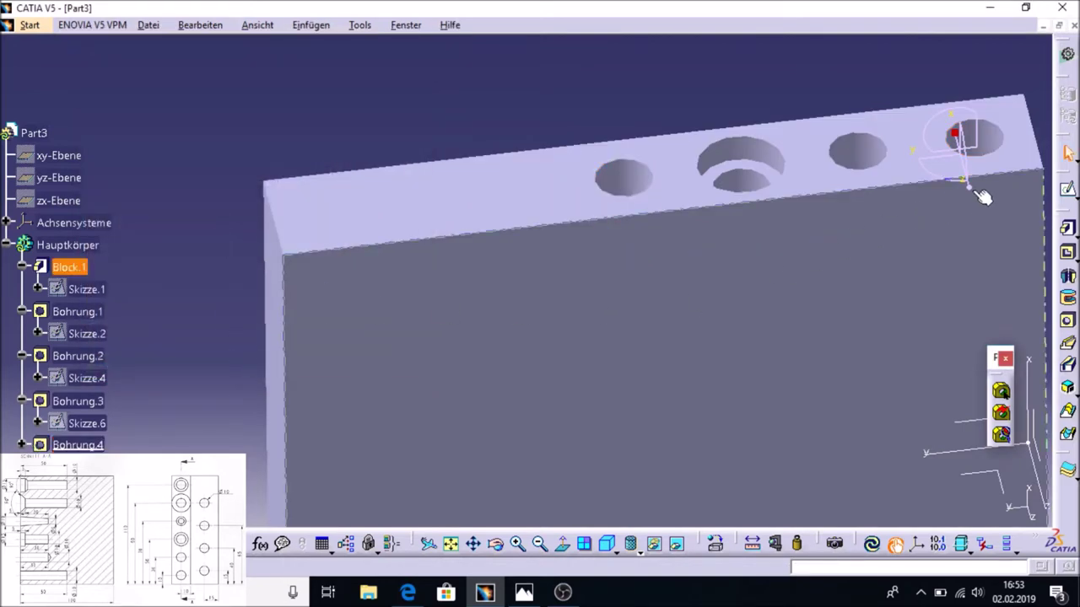
- Recheck the tapered hole's top diameter in a top-face sketch, then start a new hole on the top face
click(1064, 196)
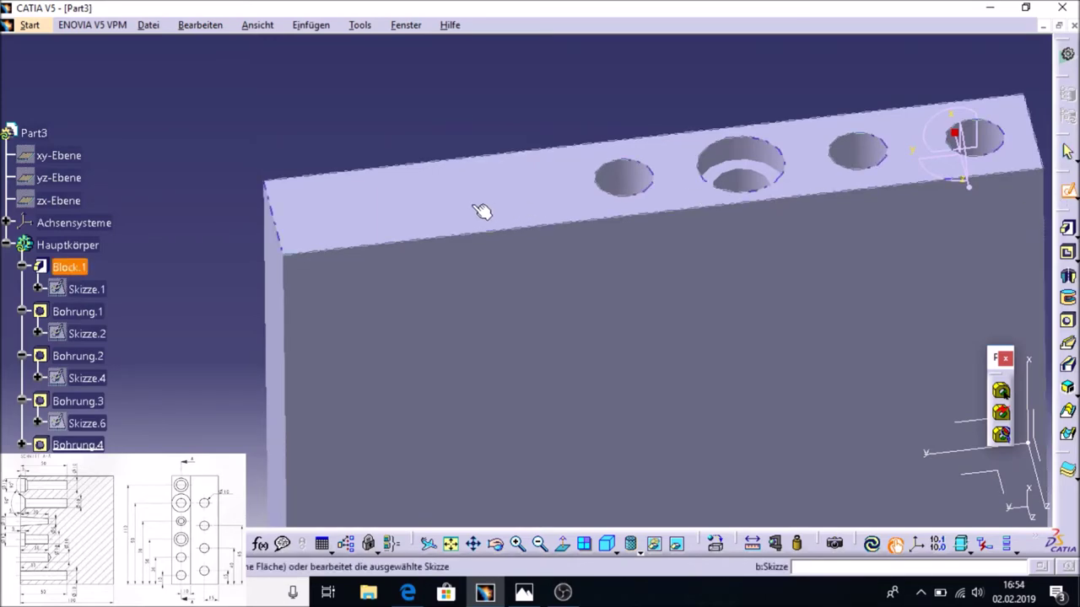
click(479, 208)
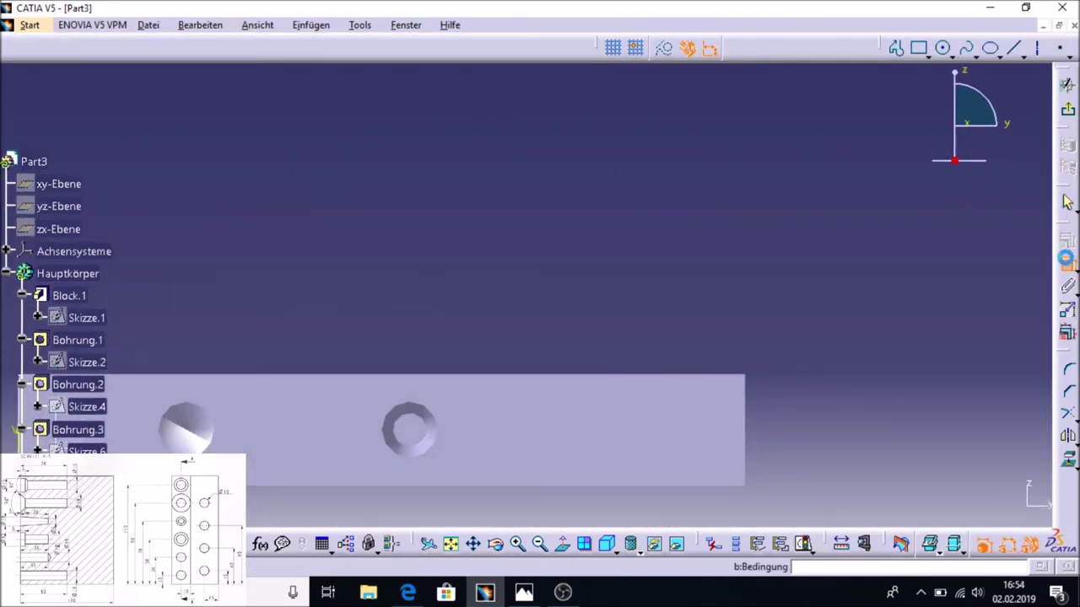
click(437, 417)
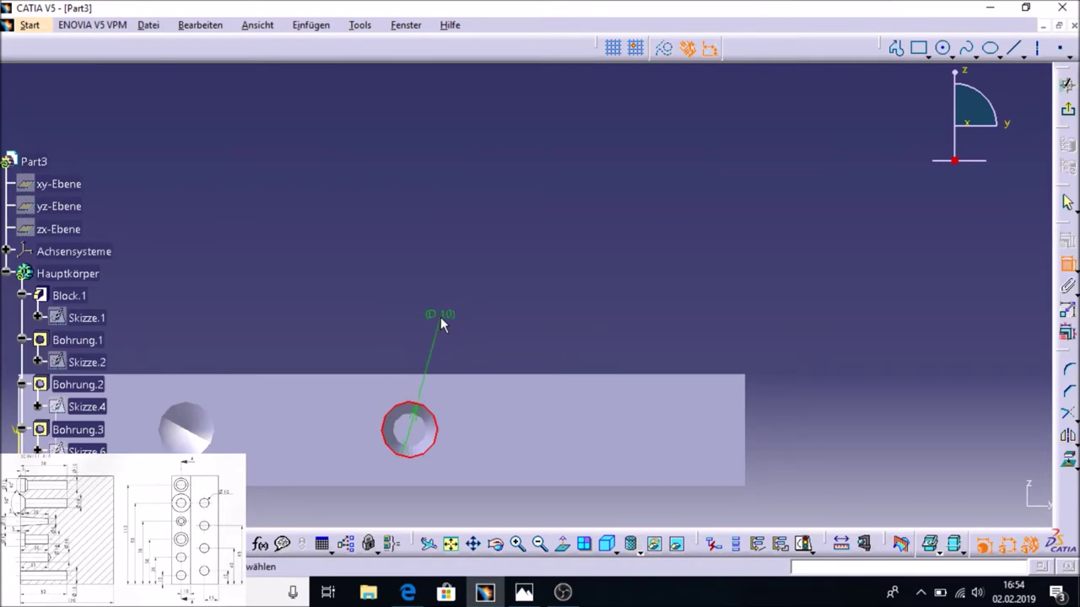
key(Escape)
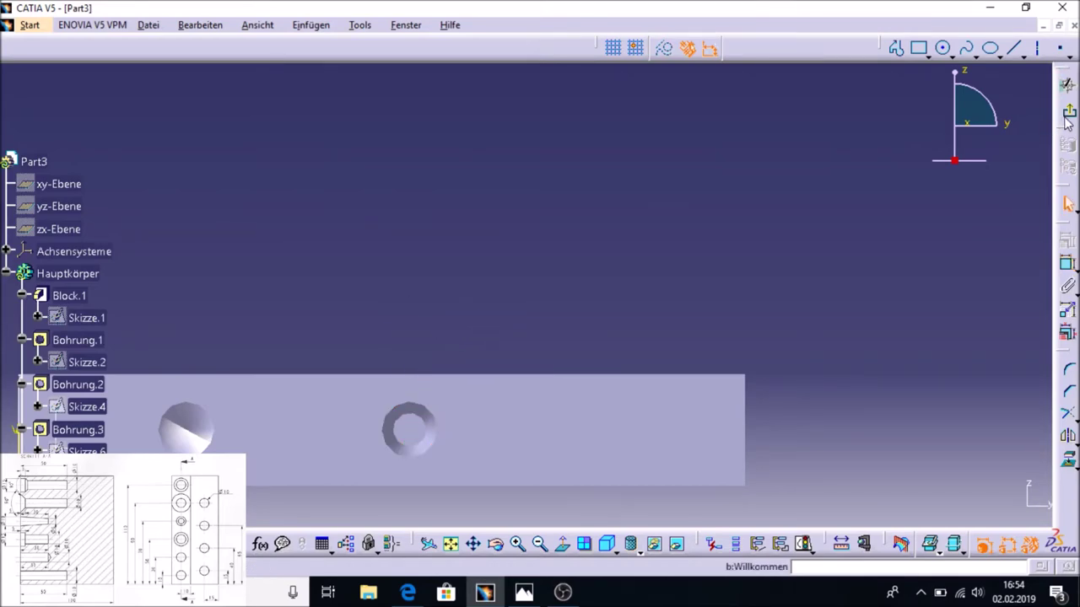
click(1066, 118)
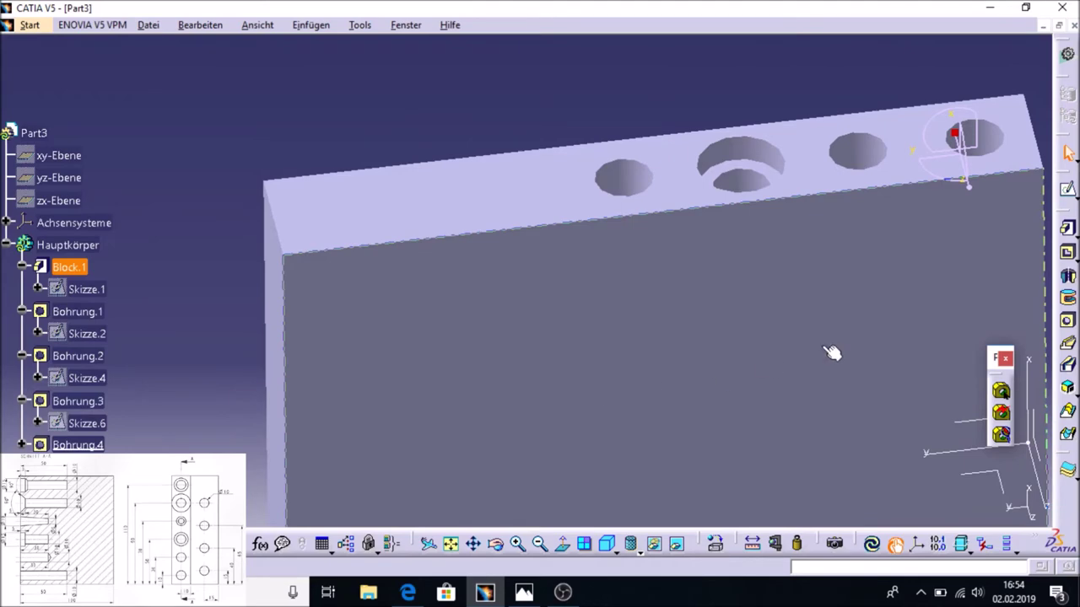
click(1067, 321)
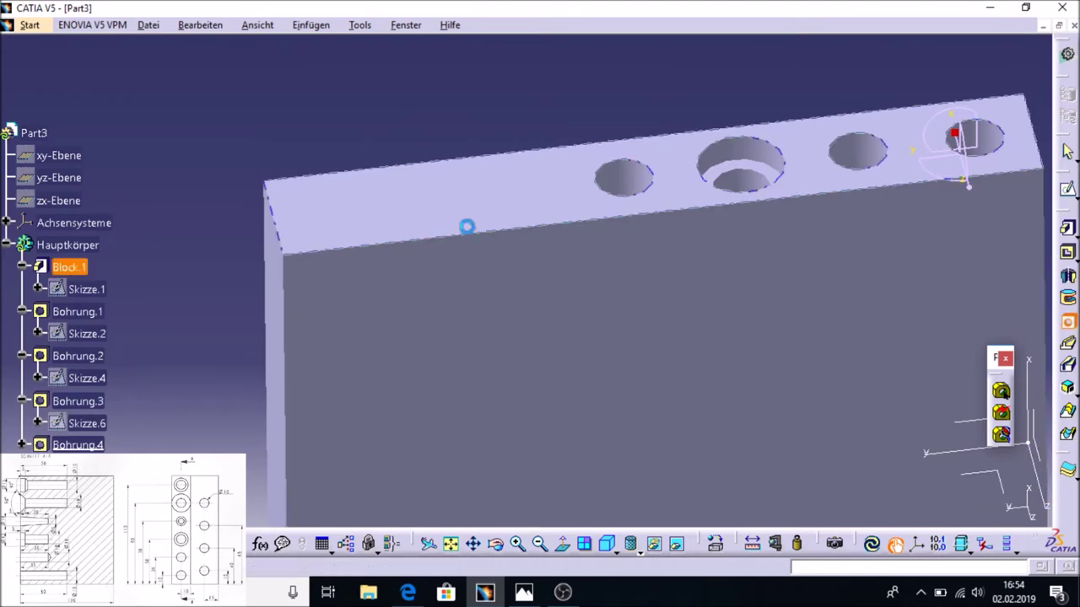
click(414, 217)
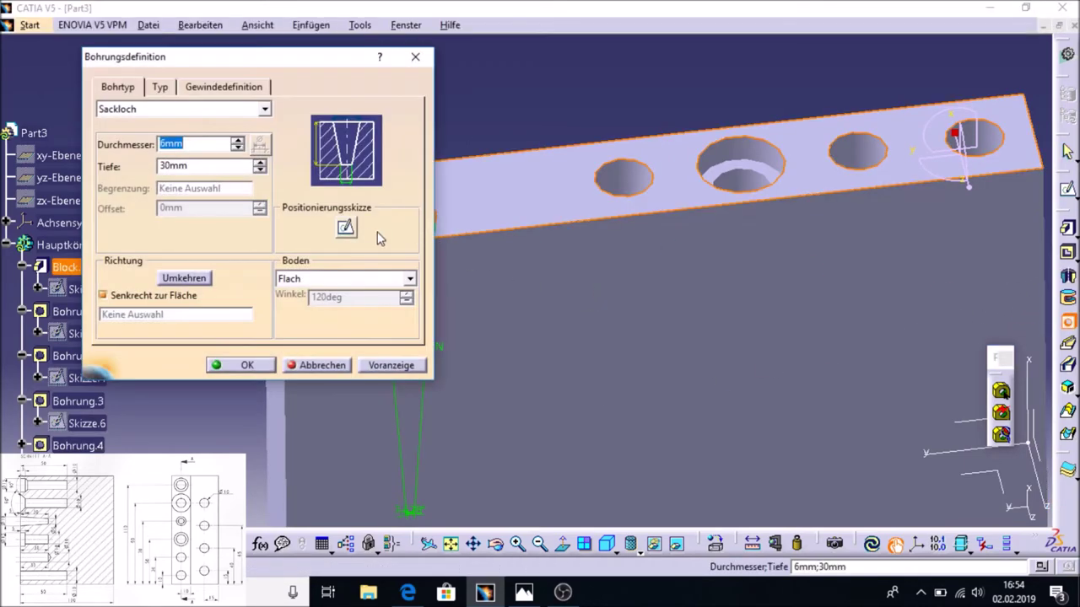
- Dimension the new hole's centre 10 mm from the top face's lower edge
click(349, 228)
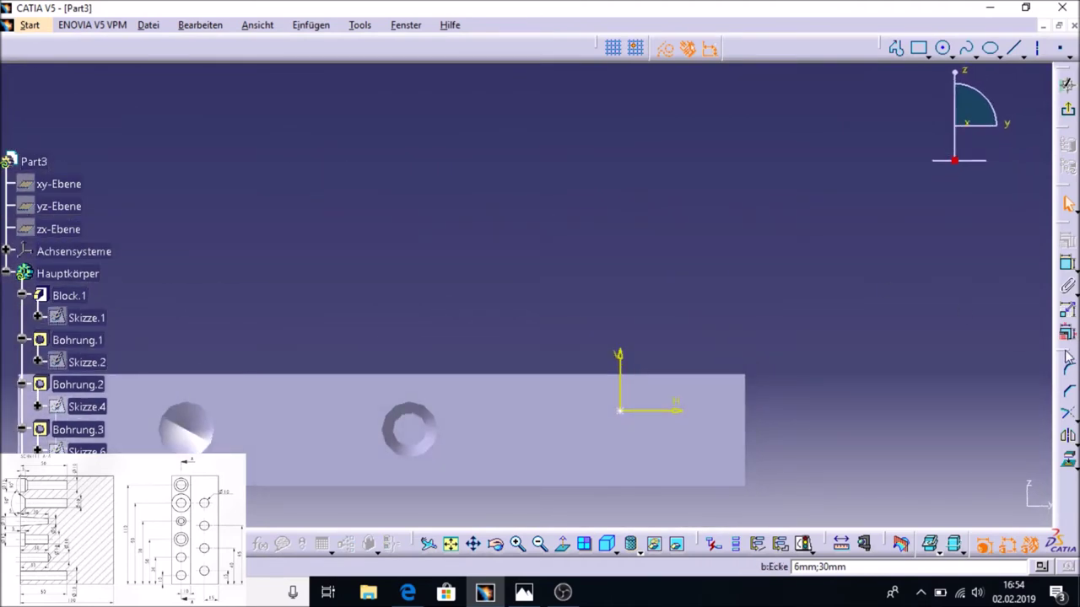
click(624, 411)
click(639, 486)
click(811, 460)
double_click(814, 457)
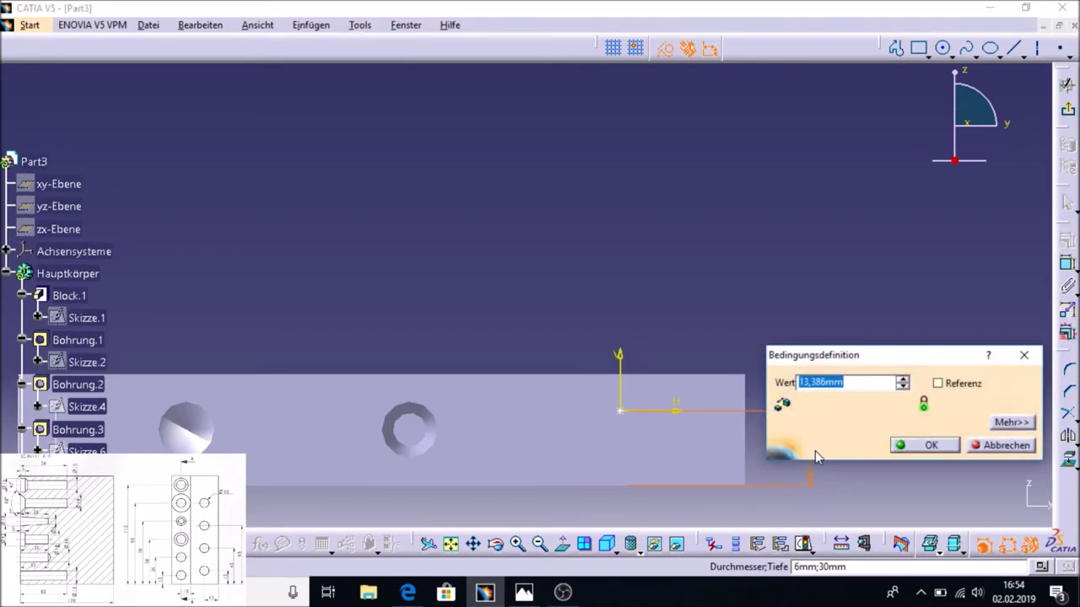
text(10)
key(Return)
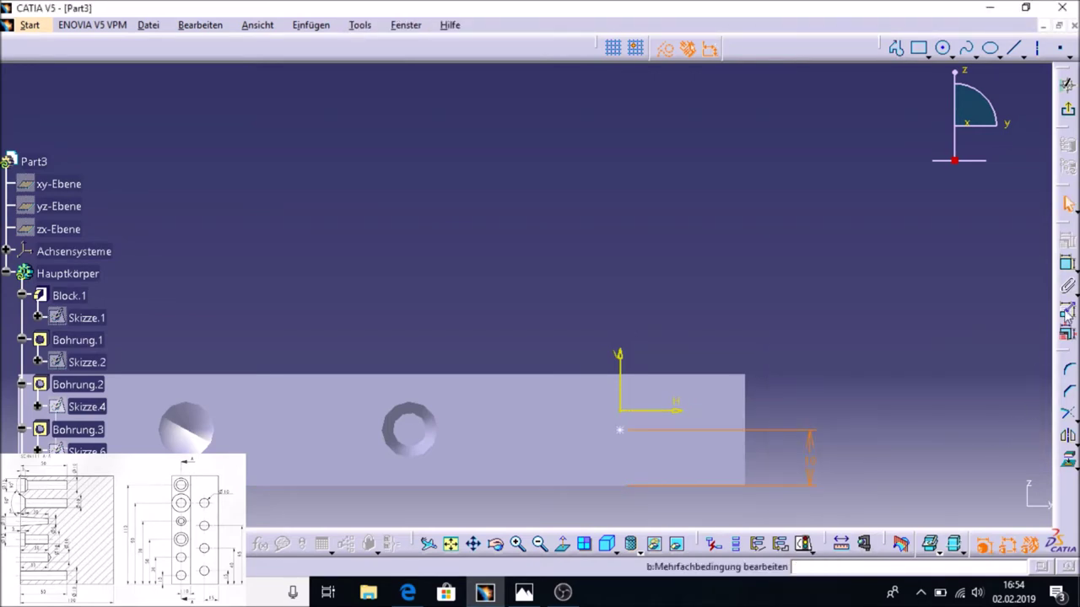
- Dimension the hole centre 90 mm from the face's left end and exit the positioning sketch
click(1067, 263)
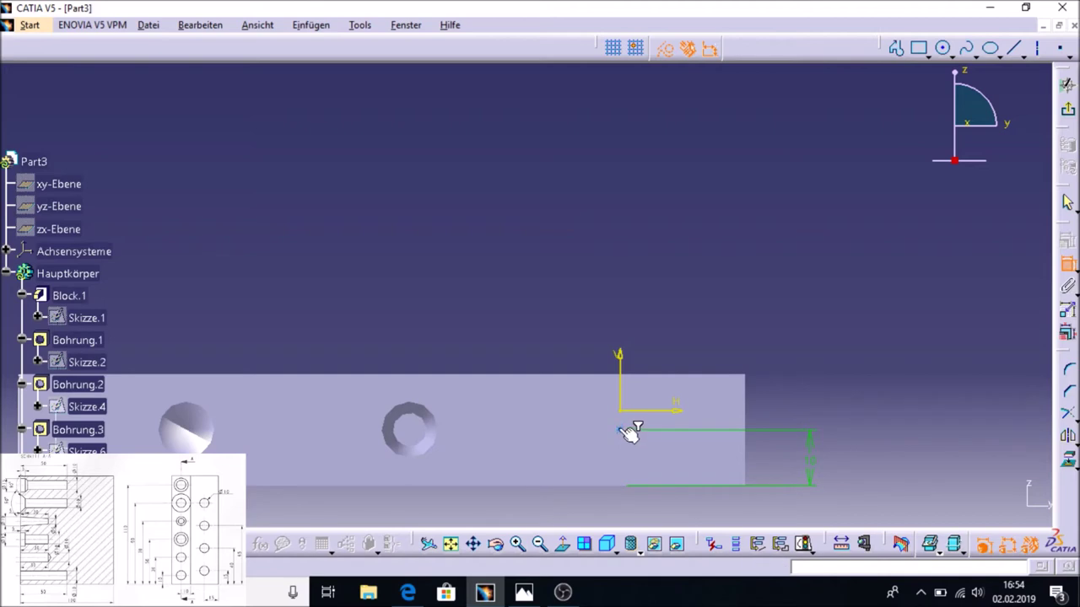
middle_drag(177, 432, 335, 387)
click(178, 390)
click(357, 227)
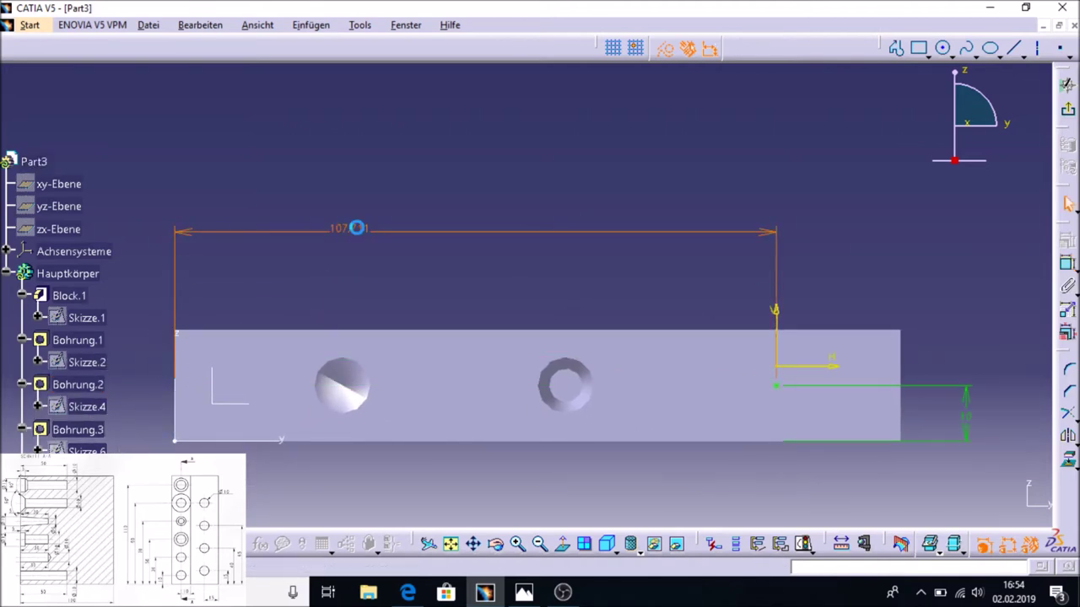
text(1)
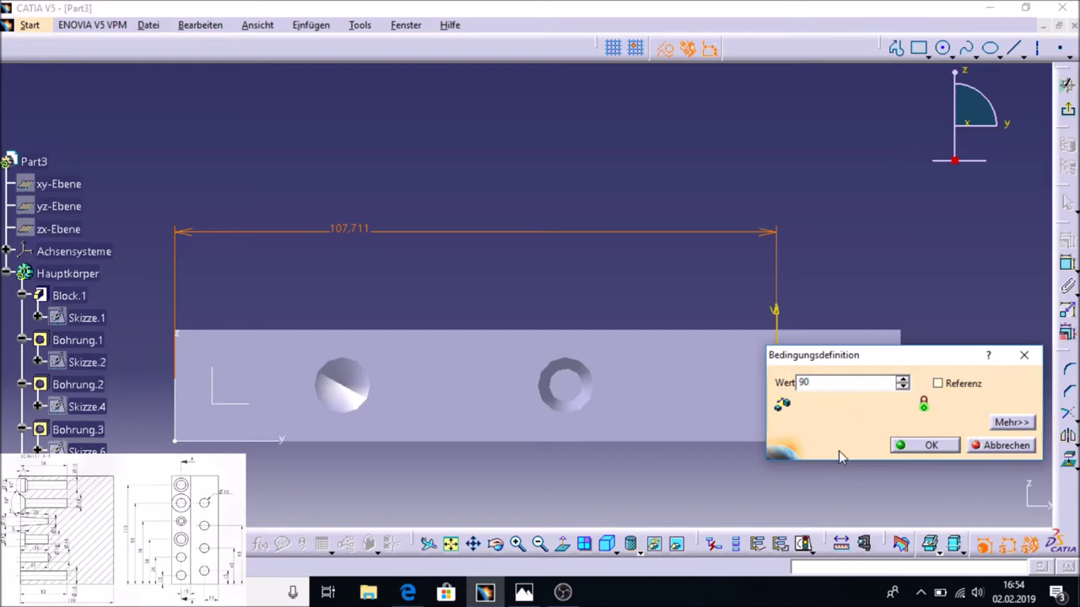
click(923, 445)
click(1064, 110)
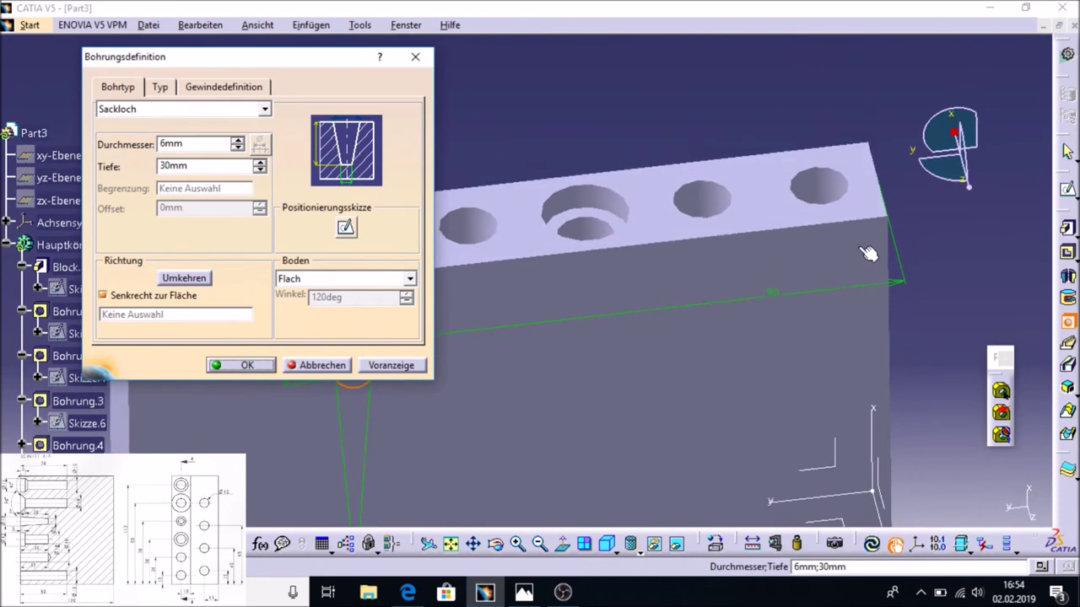
- Make the hole a Profilgesenkt countersunk type with a 90° countersink angle
click(170, 88)
click(193, 109)
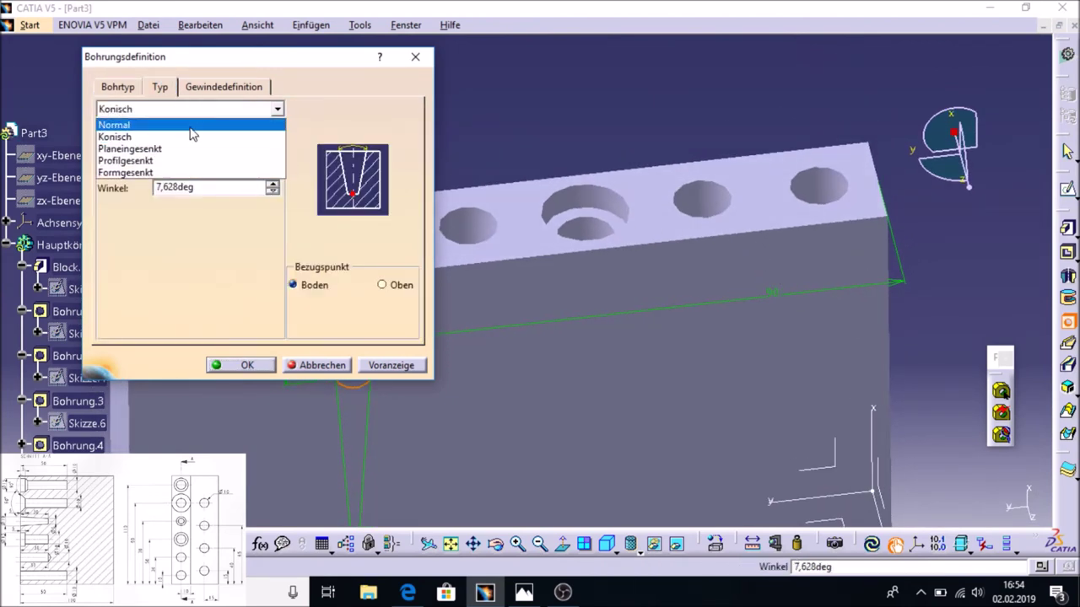
click(159, 161)
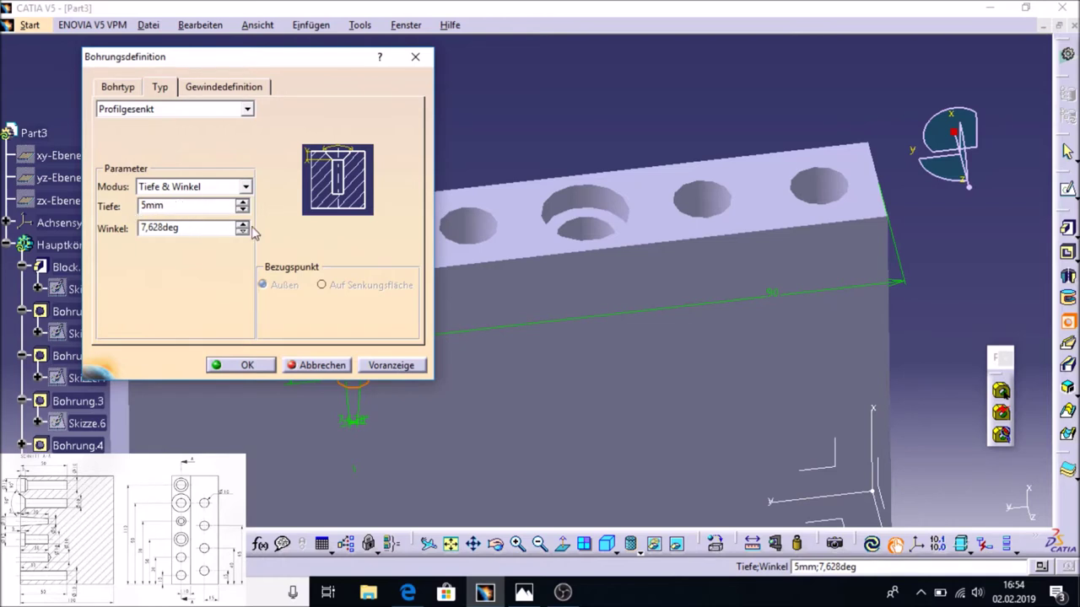
mouse_move(525, 287)
middle_down()
mouse_move(661, 264)
mouse_move(724, 280)
middle_up()
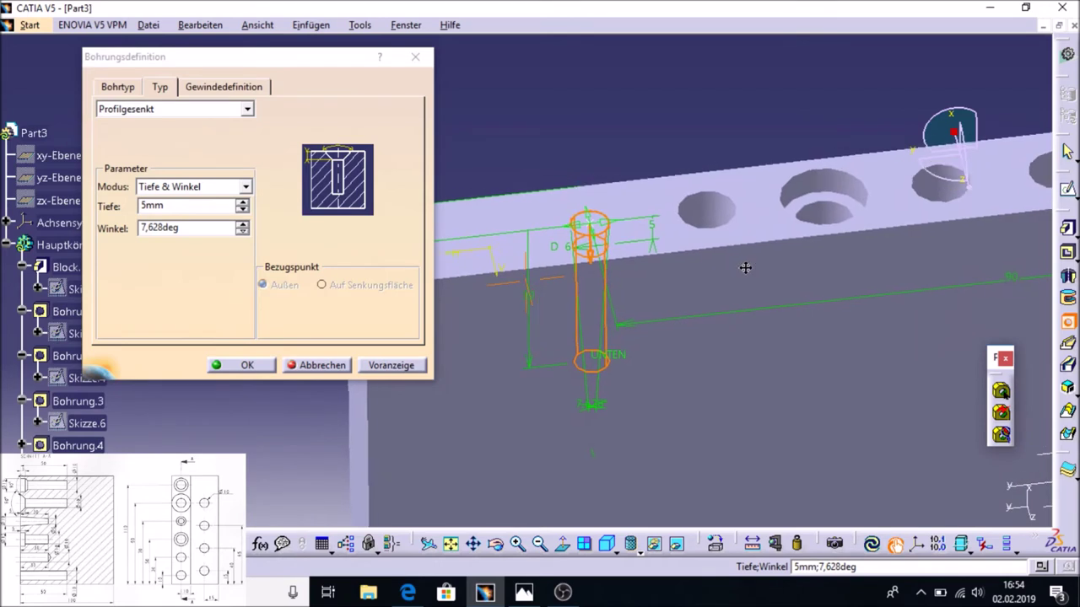
drag(197, 231, 121, 230)
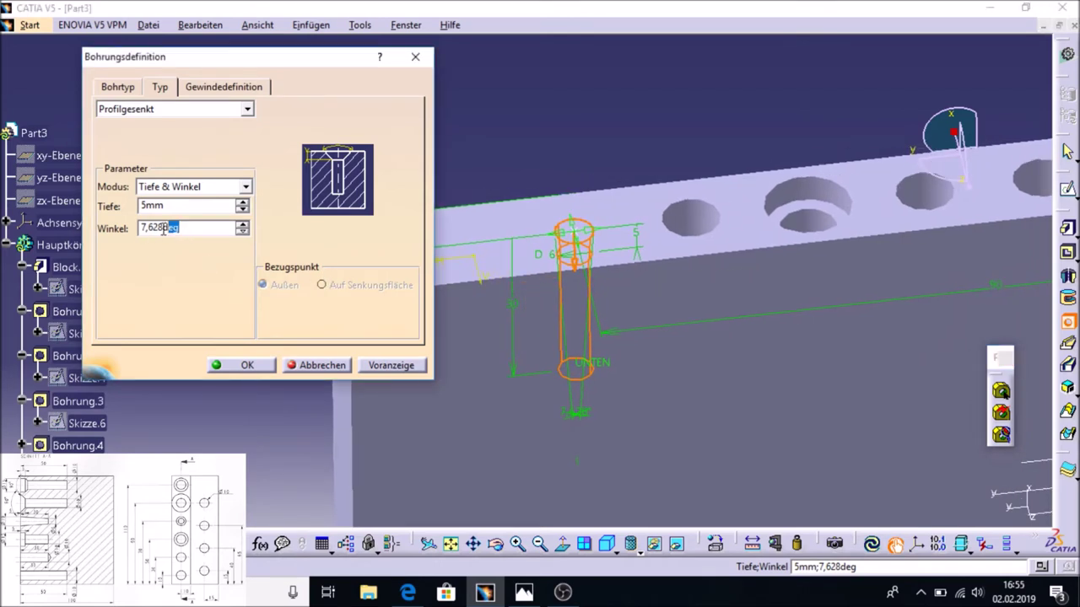
key(BackSpace)
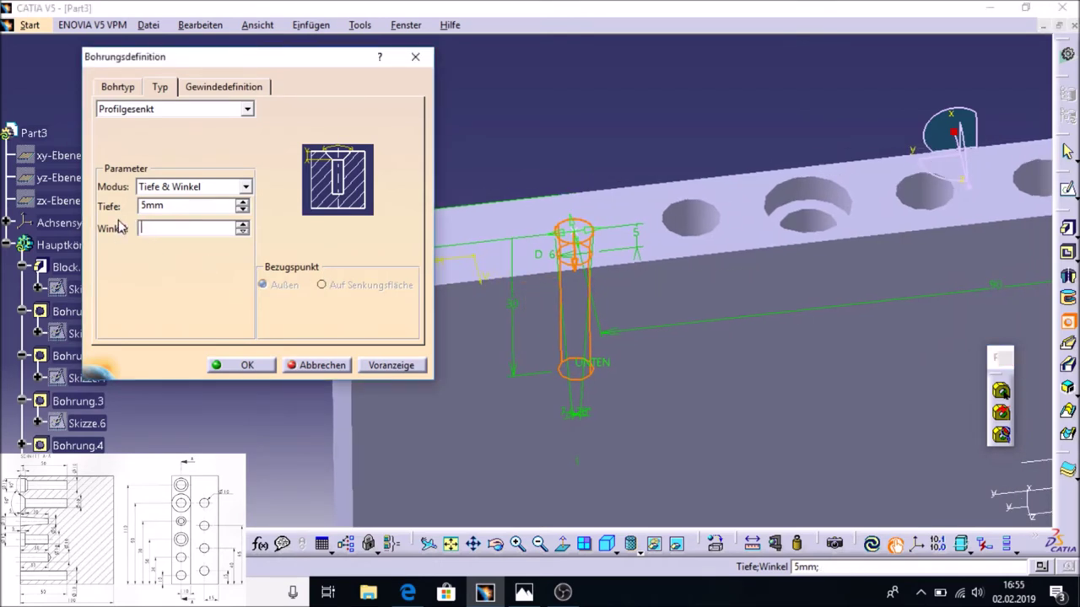
text(90)
click(388, 365)
ctrl+middle_drag(603, 367, 717, 150)
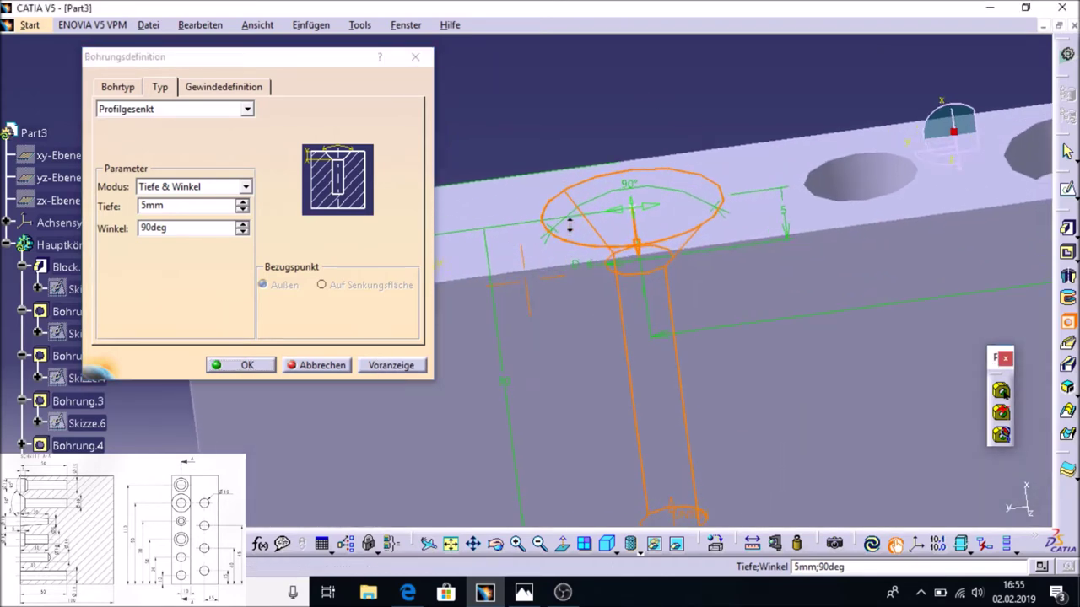
mouse_move(570, 299)
ctrl+middle_down()
mouse_move(581, 397)
mouse_move(532, 316)
ctrl+middle_up()
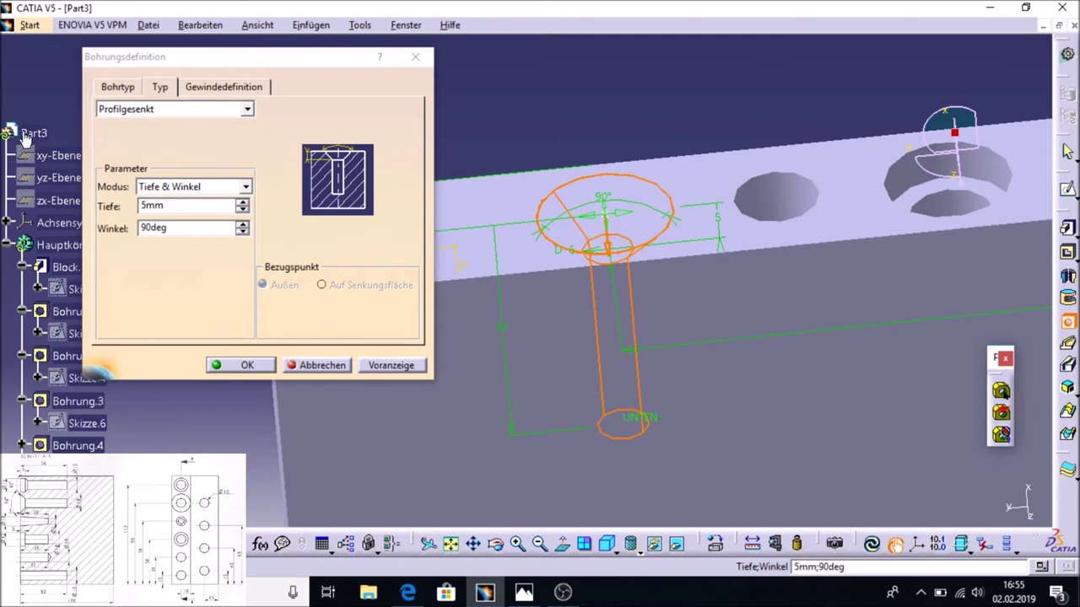
- Give the hole a 10 mm diameter and 50 mm depth, preview it and confirm
click(116, 89)
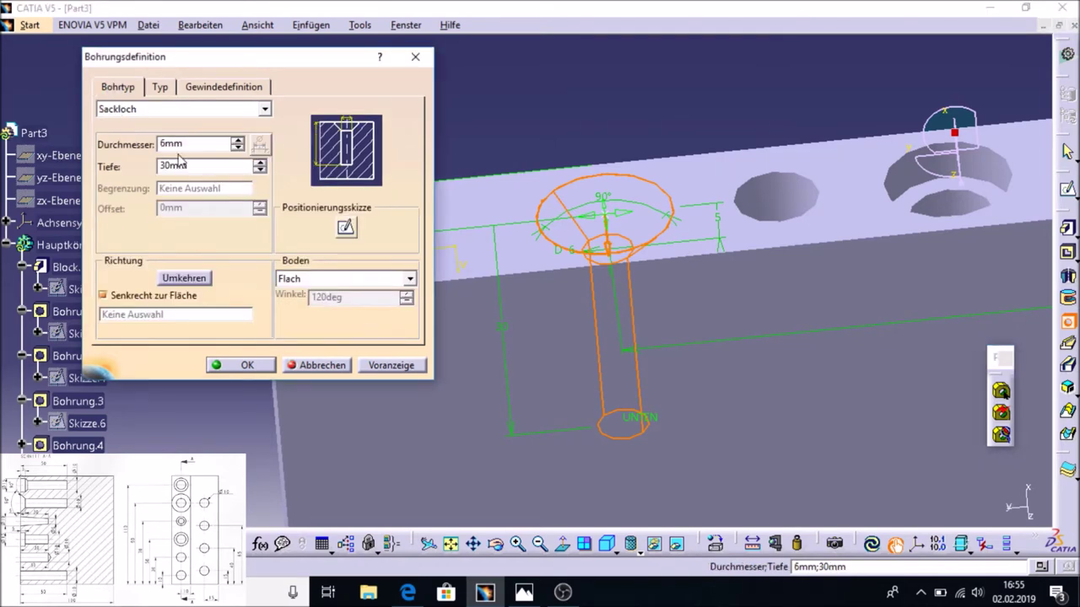
drag(211, 145, 155, 150)
text(10)
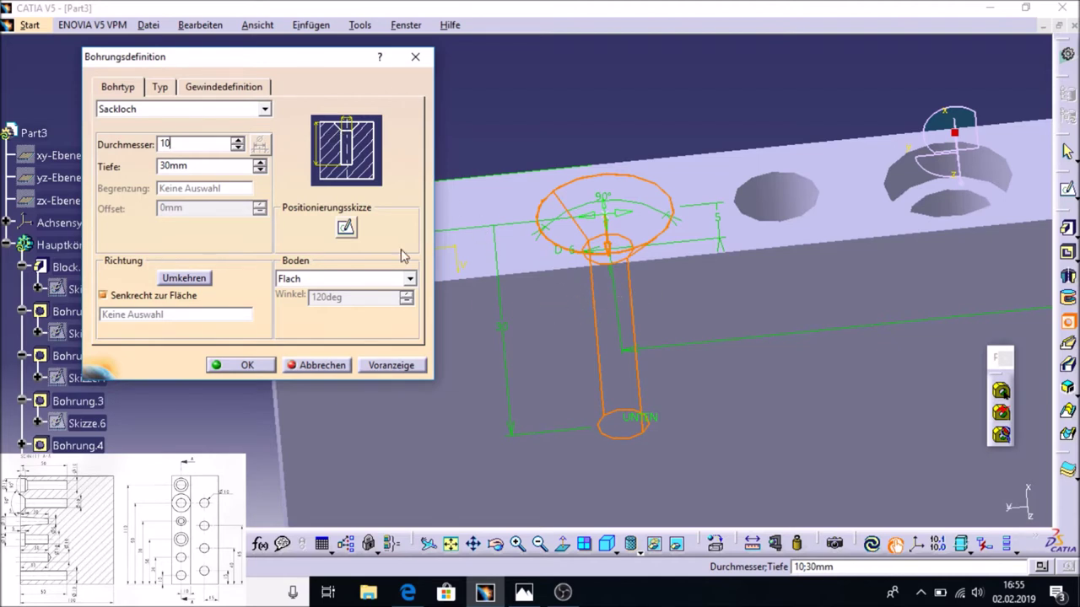
click(211, 167)
drag(219, 172, 104, 165)
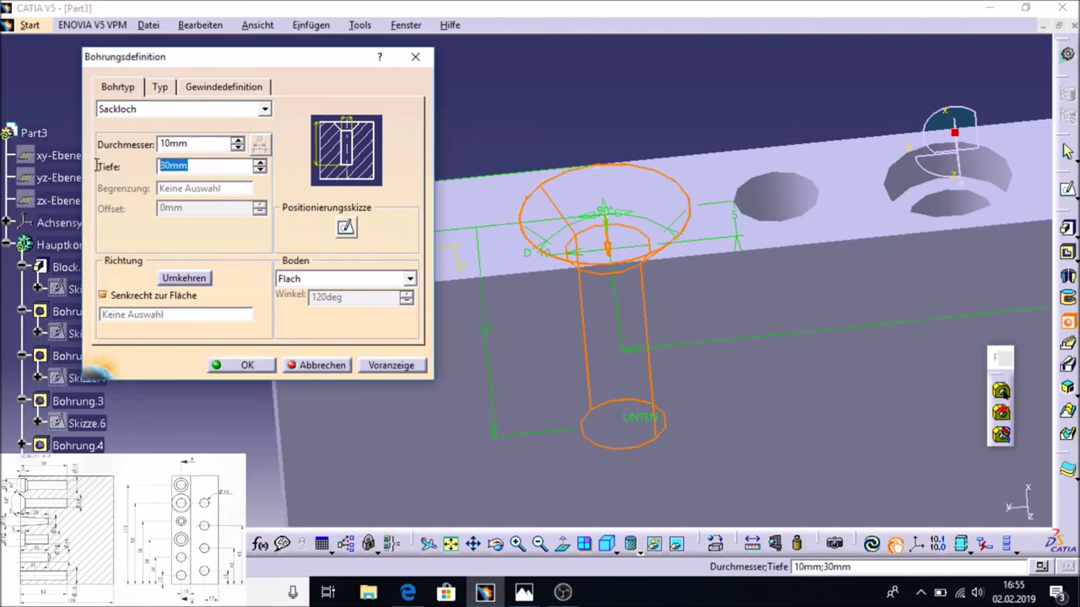
key(BackSpace)
text(50)
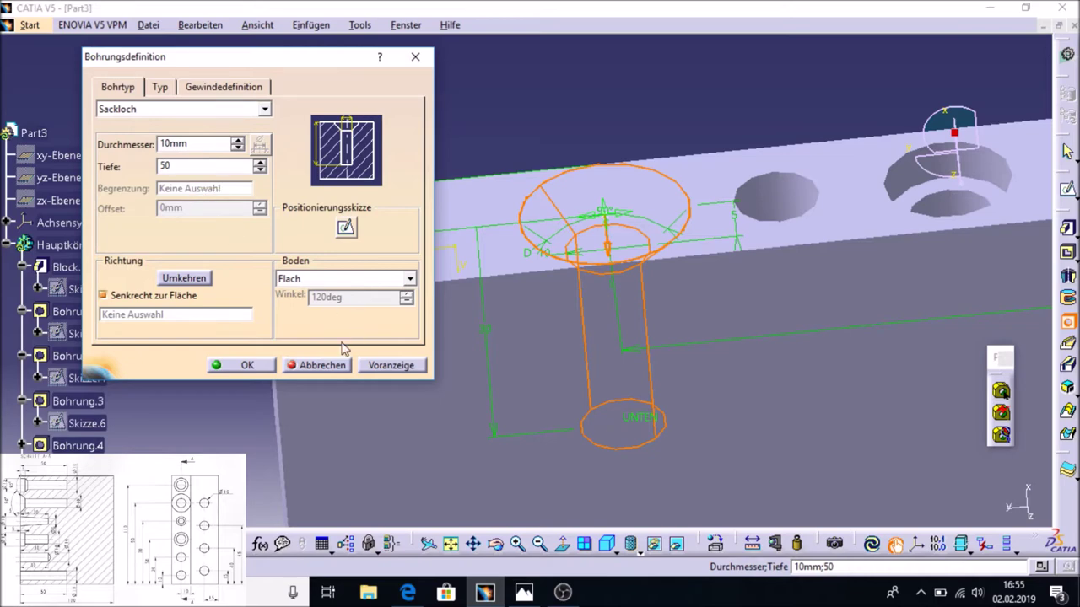
click(388, 365)
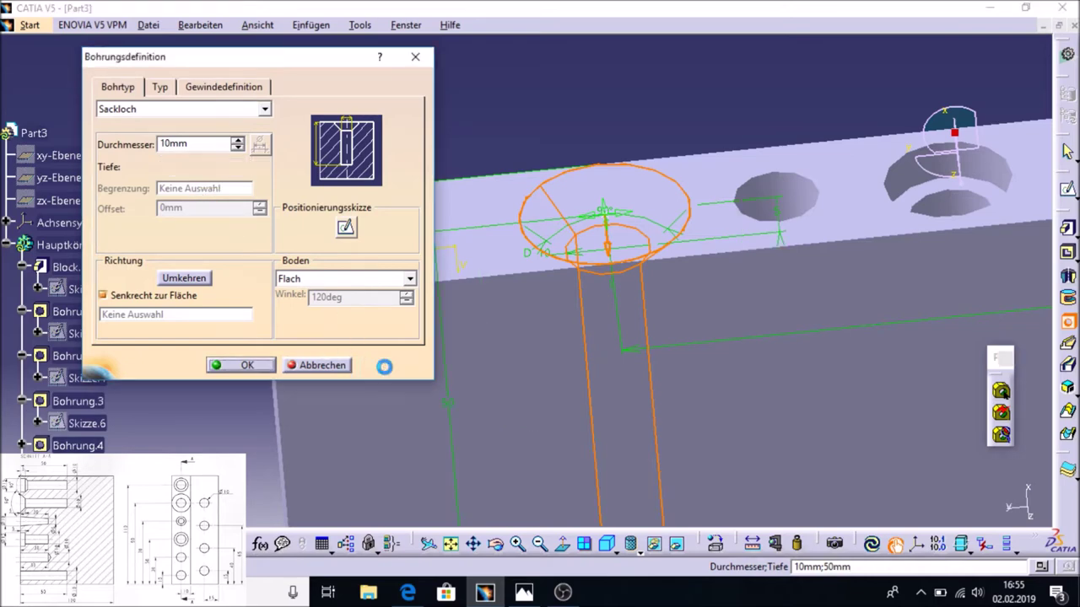
click(241, 365)
middle_drag(379, 89, 458, 241)
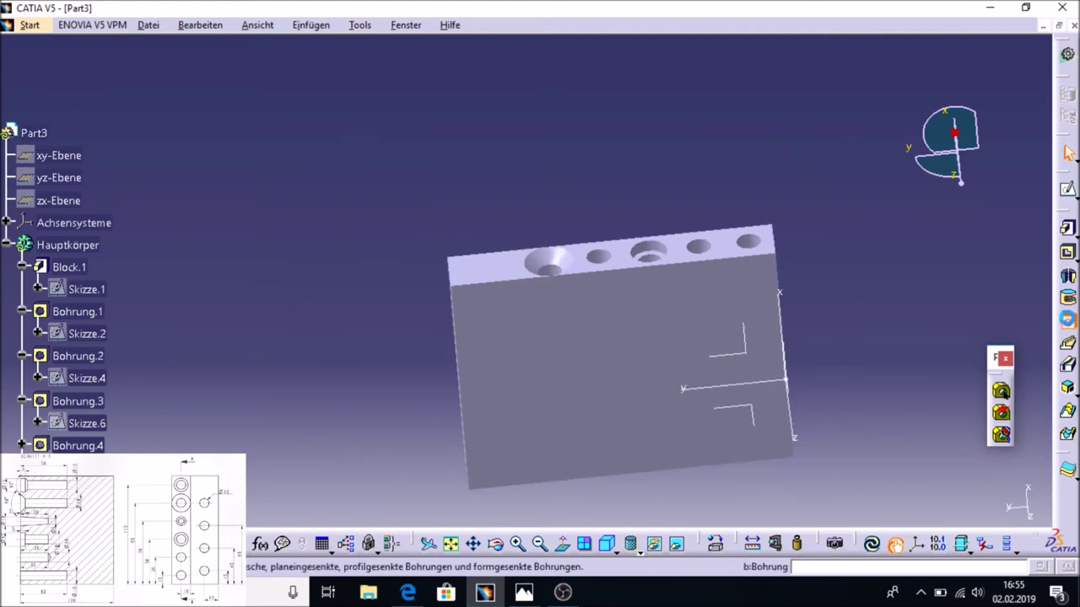
- Start a new hole on the top face and dimension its centre 10 mm from the edge
click(1068, 321)
click(491, 272)
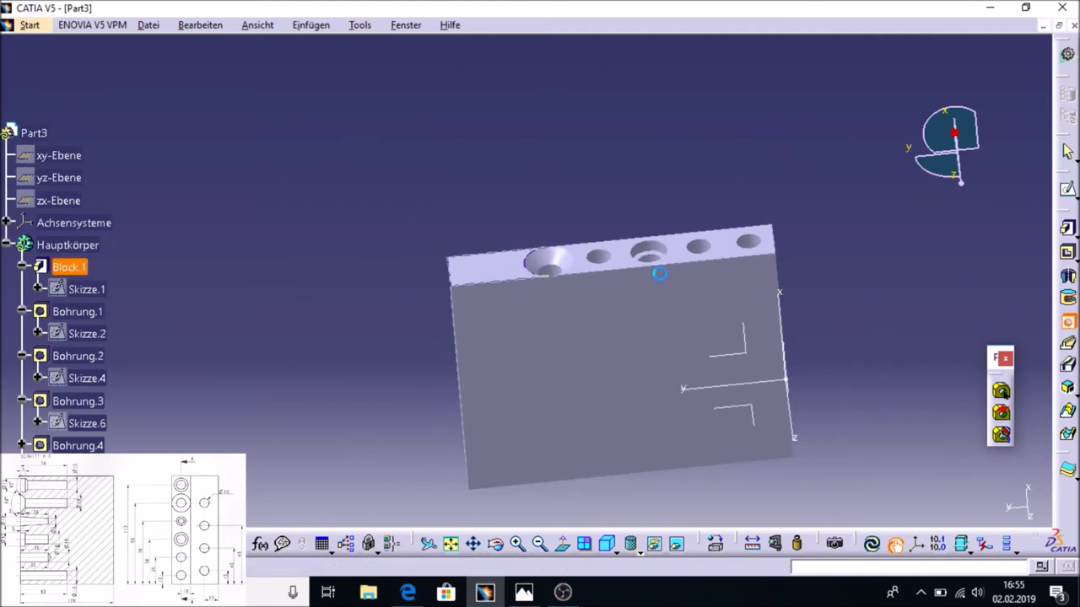
click(349, 234)
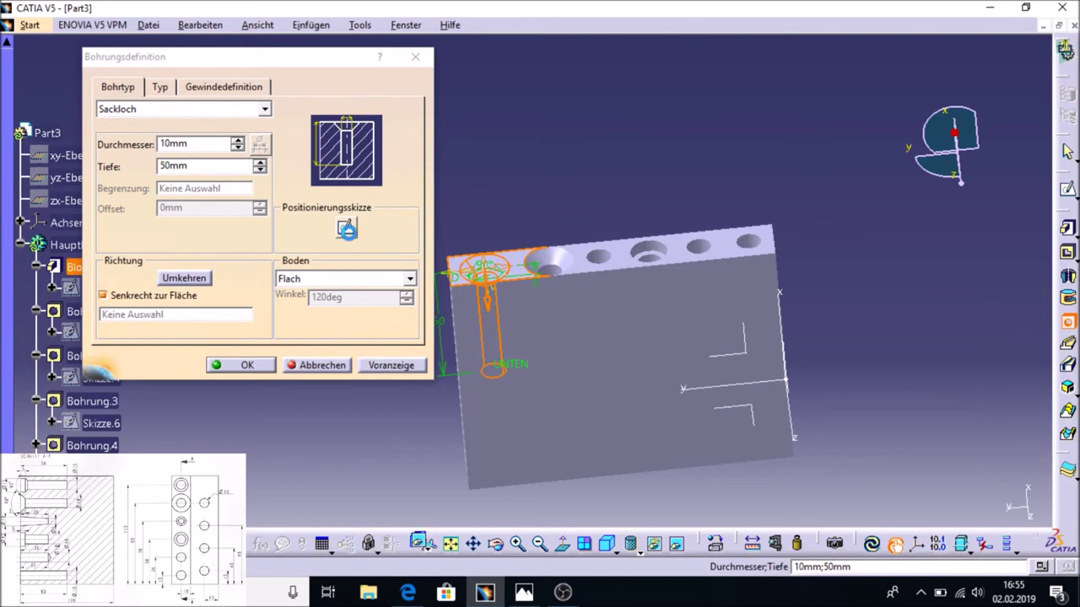
click(1068, 263)
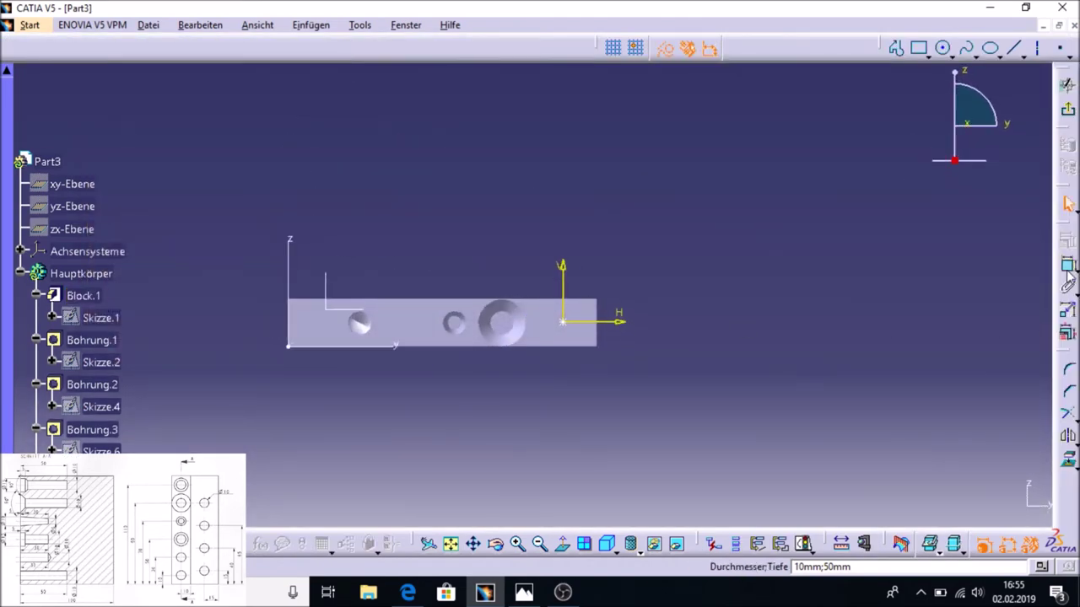
click(564, 322)
click(579, 346)
click(680, 337)
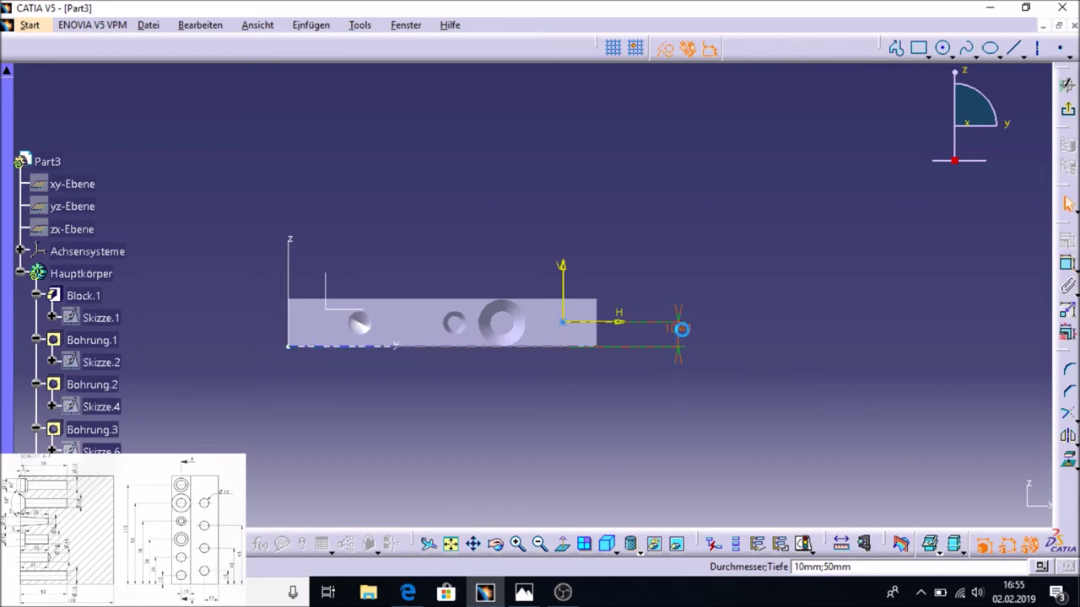
double_click(678, 329)
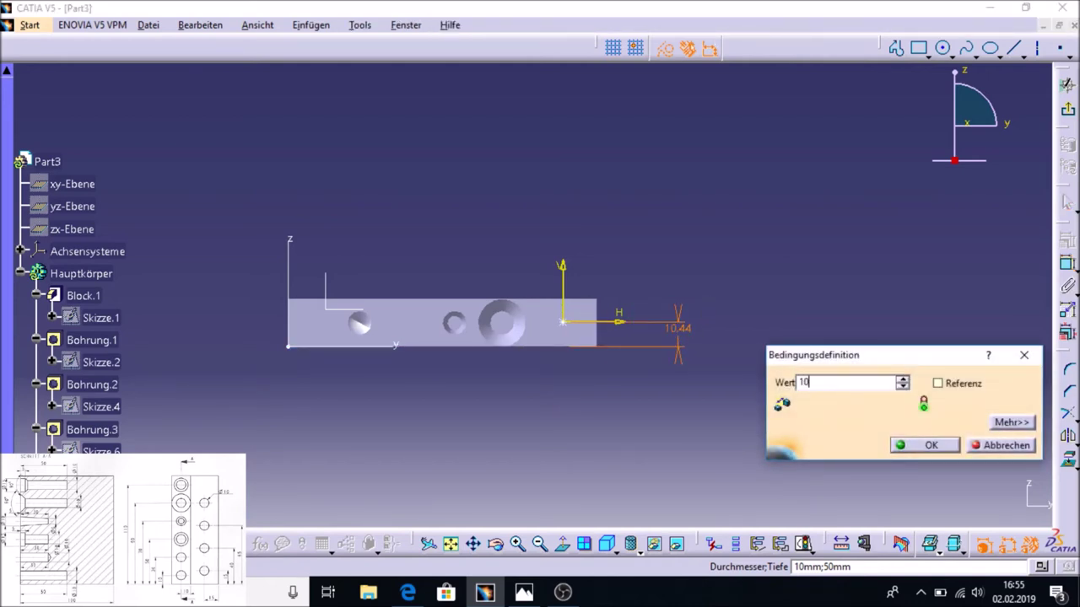
key(Return)
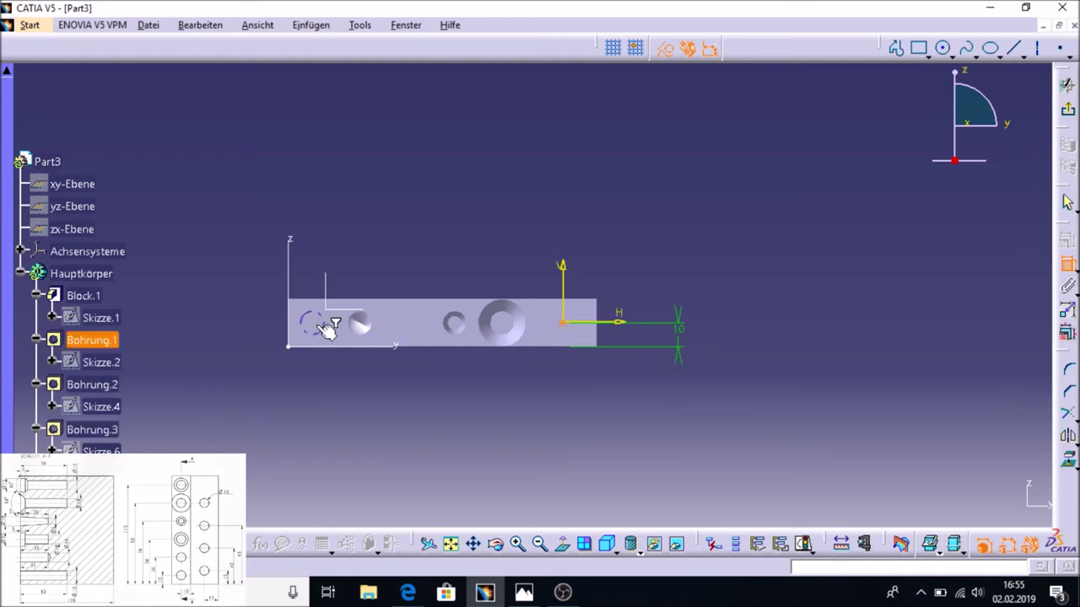
- Dimension the hole 110 mm from the block's end and exit the positioning sketch
click(290, 333)
click(448, 166)
double_click(460, 161)
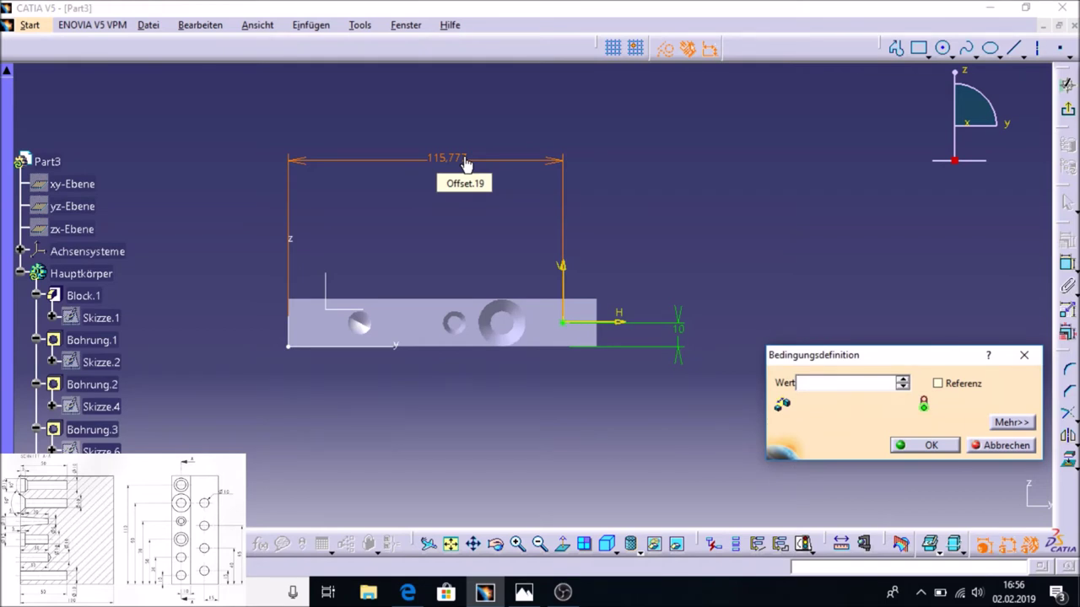
text(110)
key(Return)
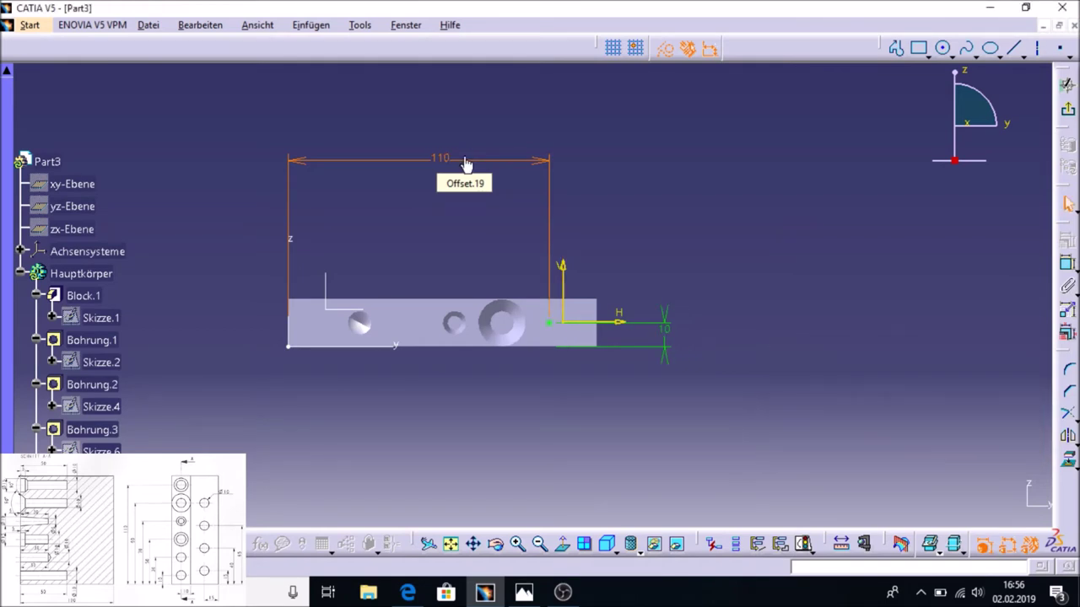
click(1065, 110)
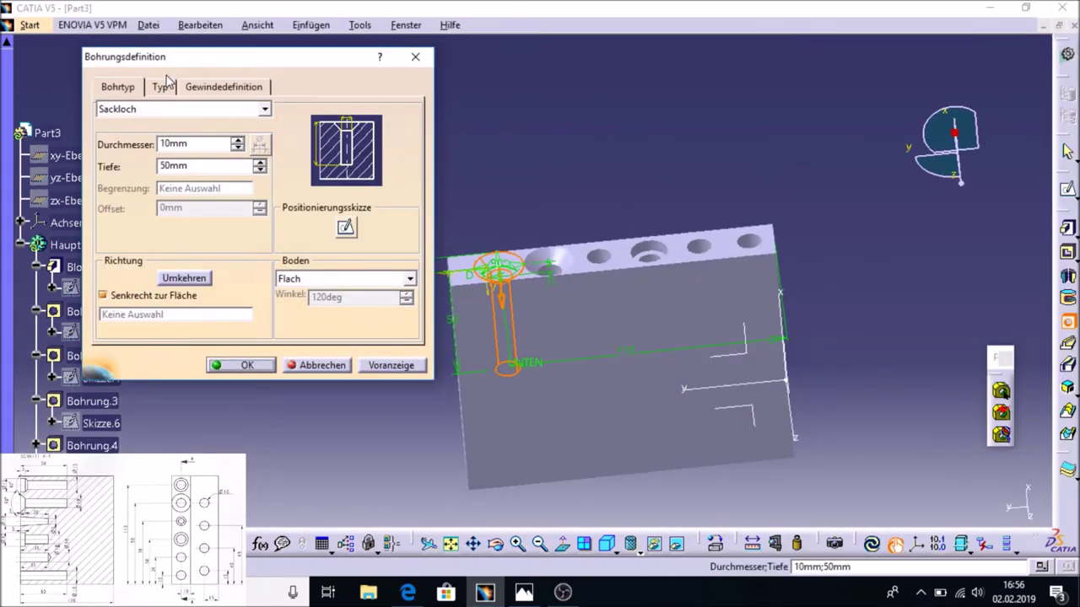
- Set the hole type to Formgesenkt (15 mm, 5 mm, 90°) and preview it over the 10 mm bore
click(162, 85)
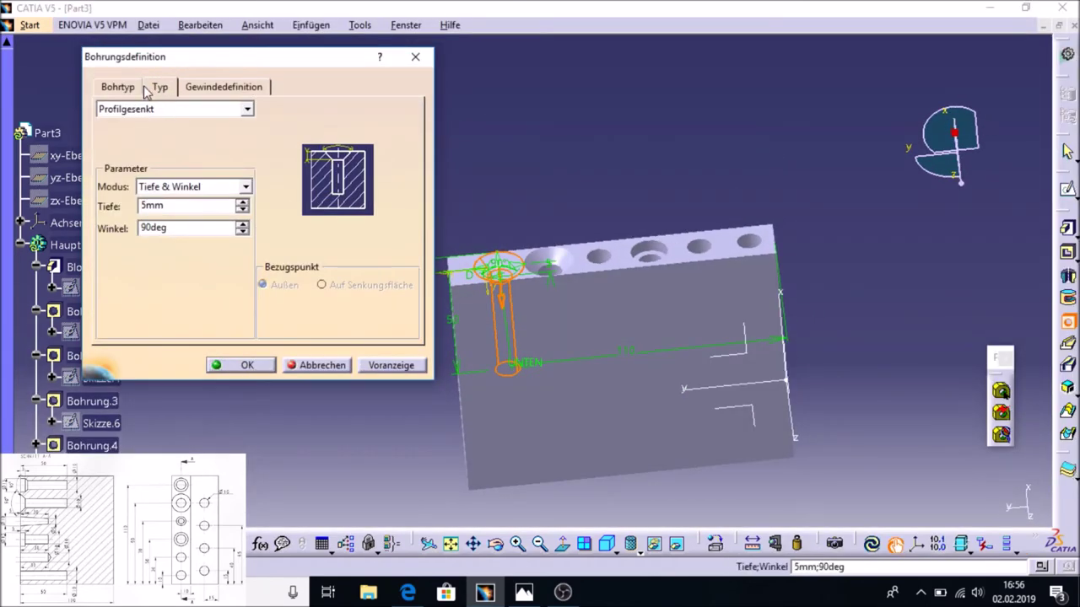
click(158, 109)
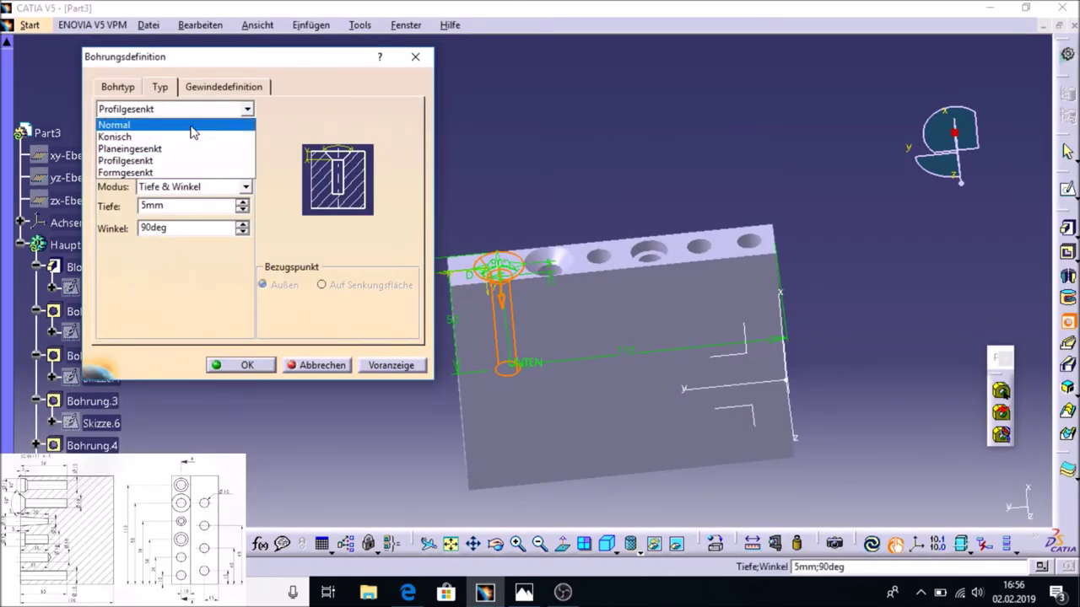
click(162, 172)
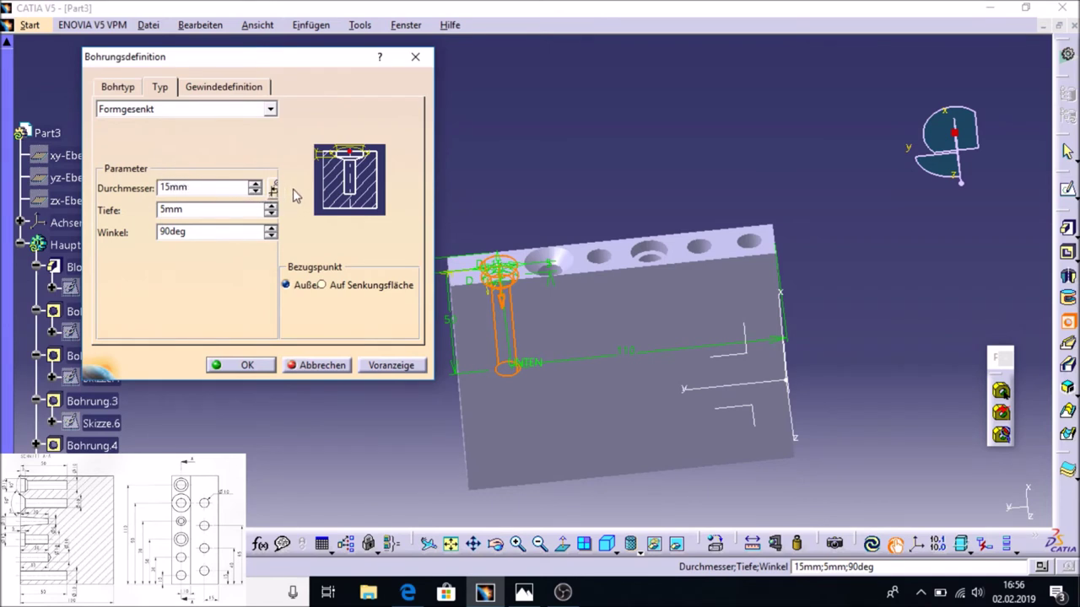
click(269, 109)
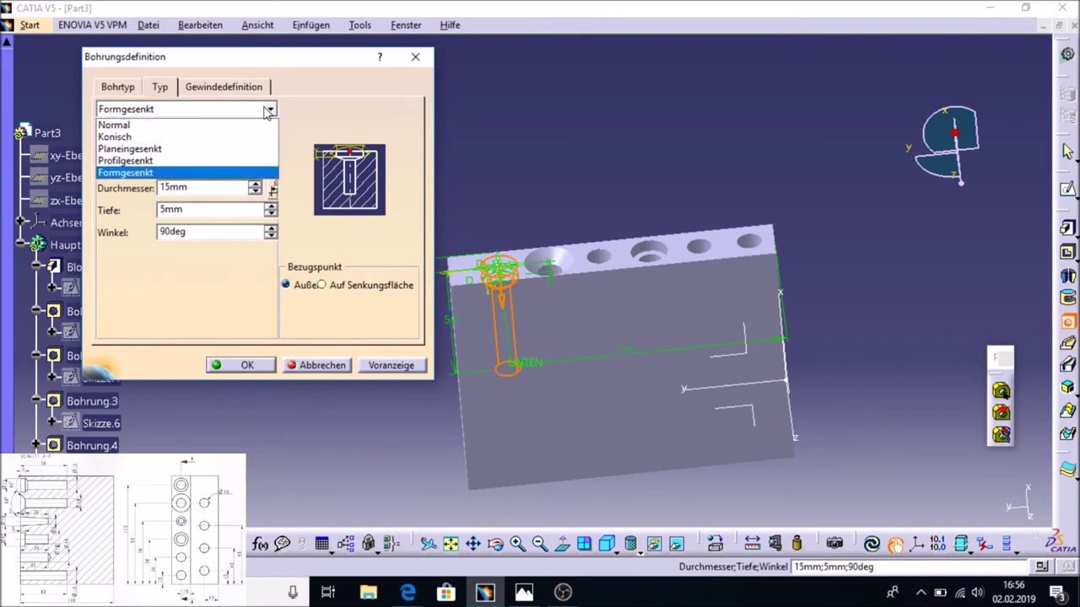
click(181, 172)
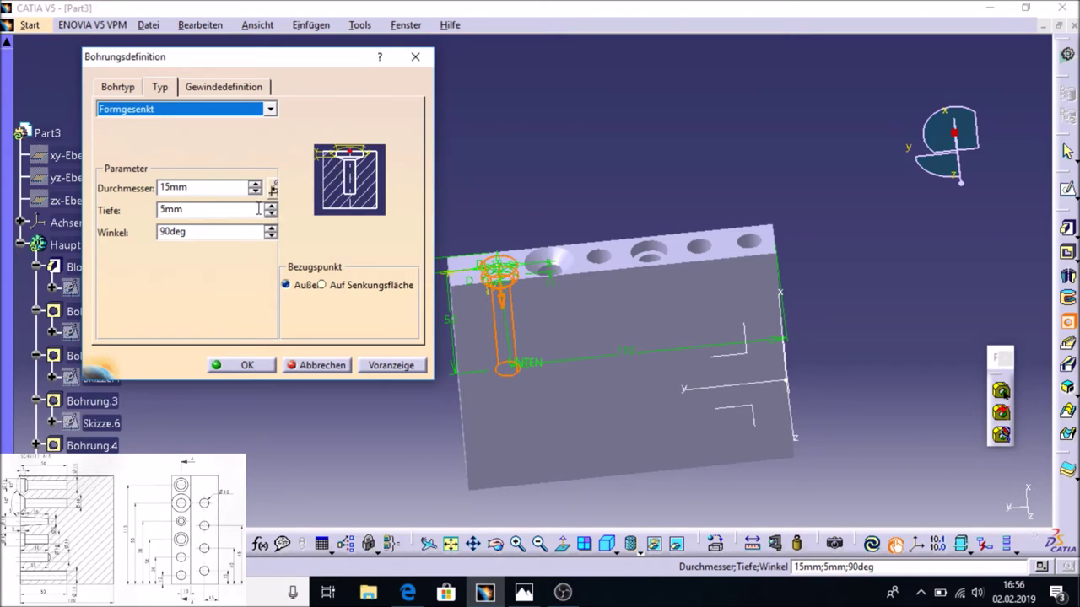
click(135, 87)
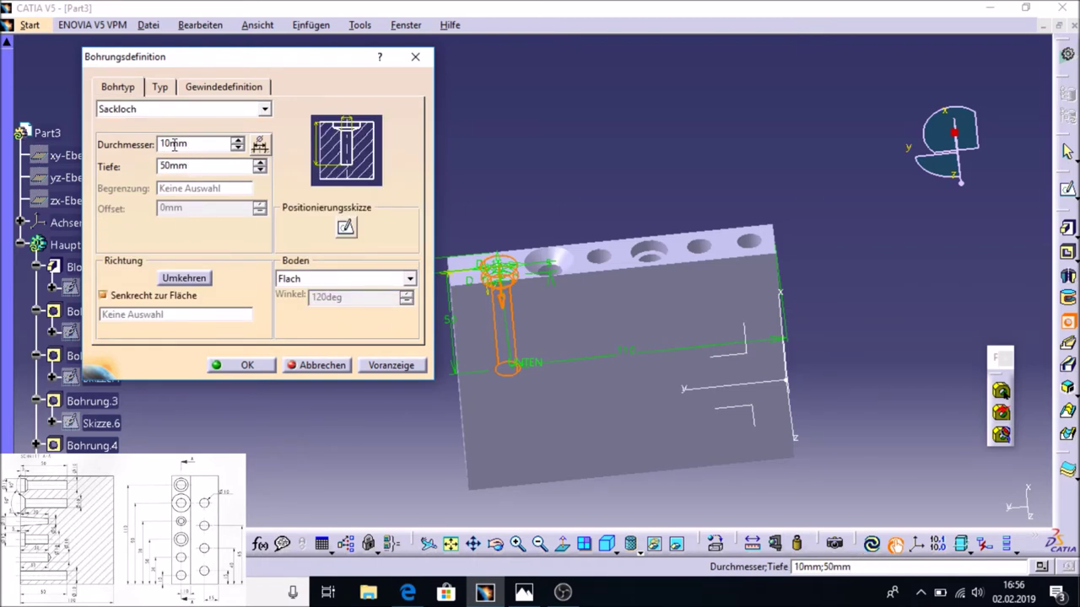
click(380, 365)
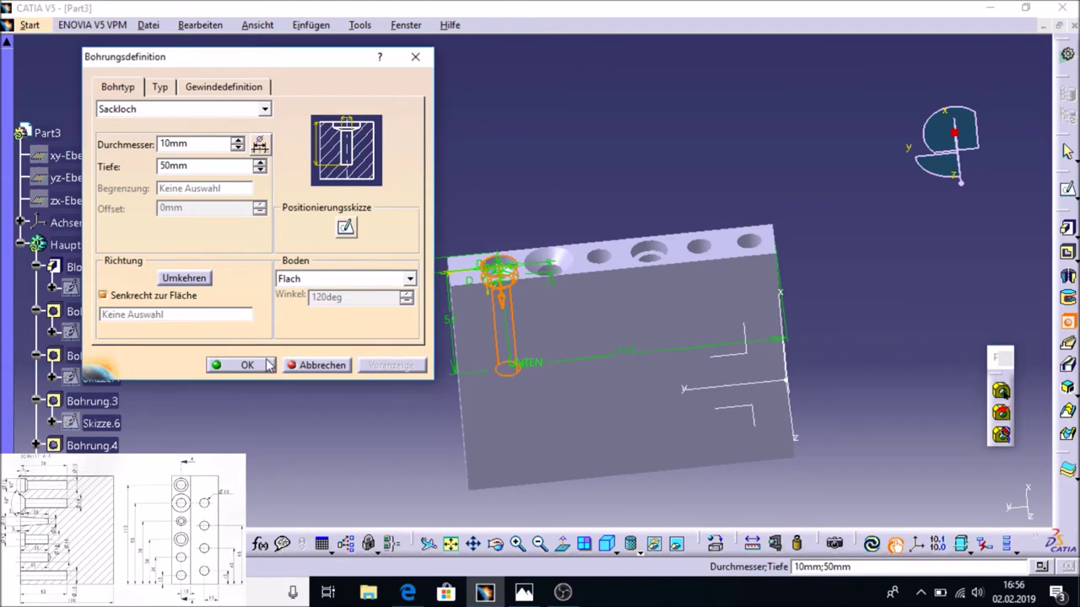
- Create the Formgesenkt hole as Bohrung.6 and orbit the block to inspect it
click(236, 368)
middle_drag(450, 149, 419, 244)
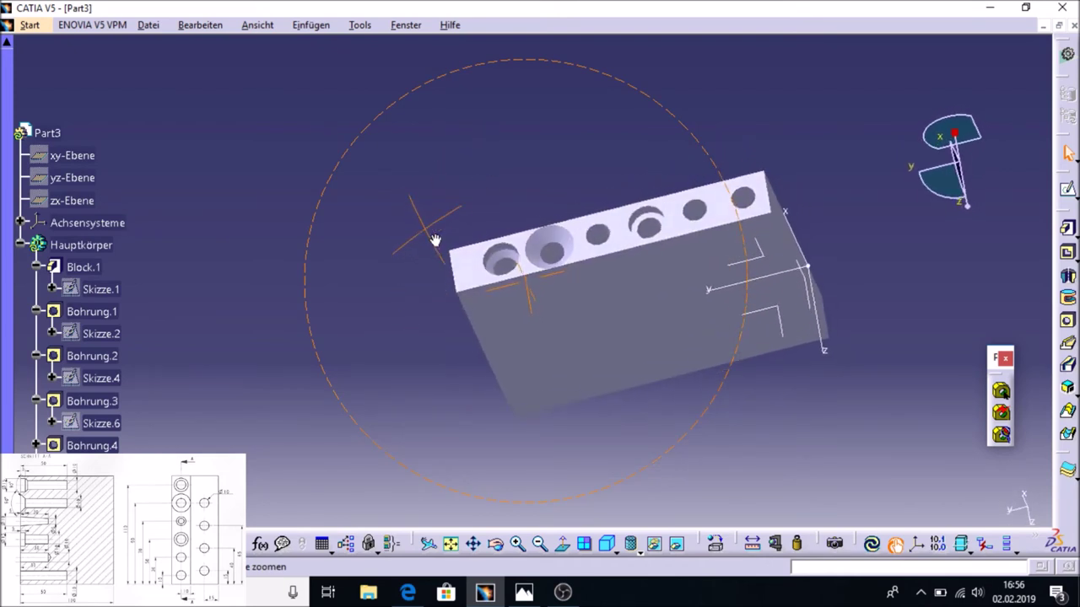
middle_drag(419, 244, 473, 294)
middle_drag(527, 396, 521, 373)
mouse_move(579, 405)
middle_down()
mouse_move(590, 468)
mouse_move(525, 446)
mouse_move(535, 465)
middle_up()
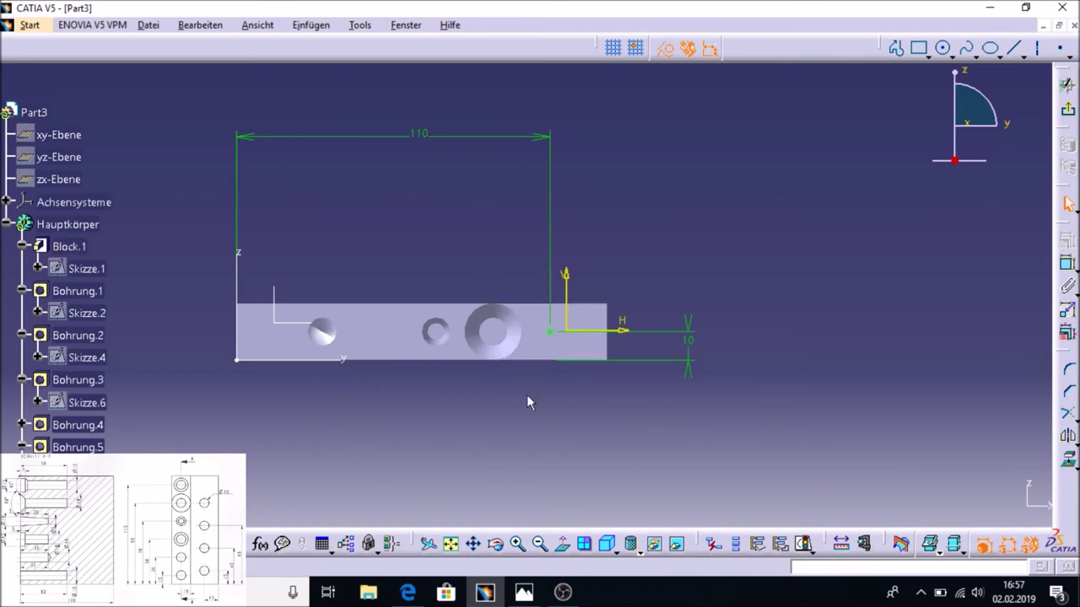
middle_drag(458, 447, 380, 253)
- Open the base sketch Skizze.1 to check it, then exit back to the part
click(96, 221)
double_click(95, 221)
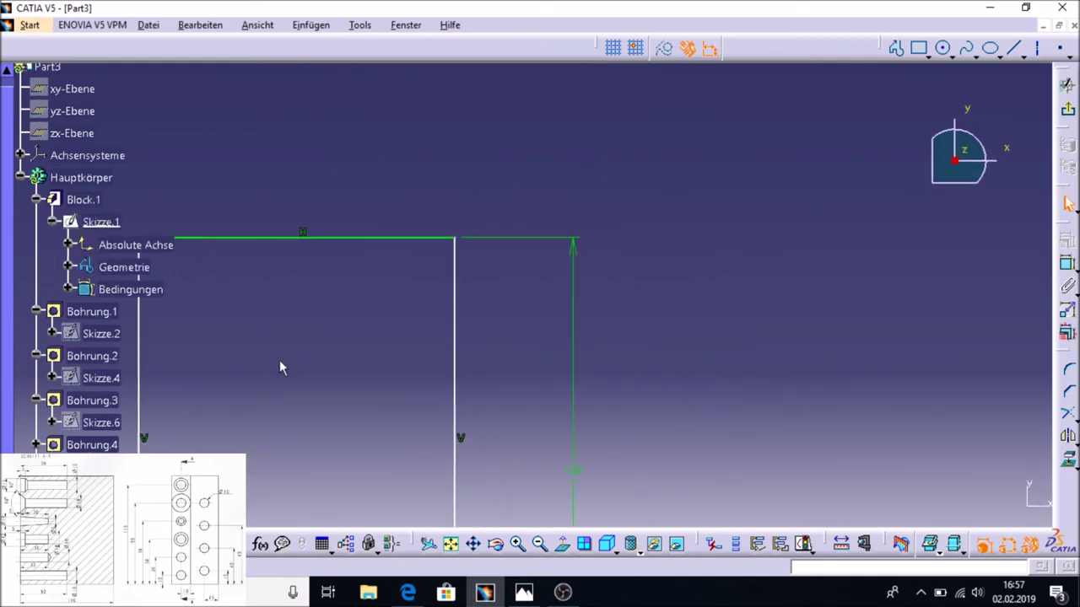
click(1067, 109)
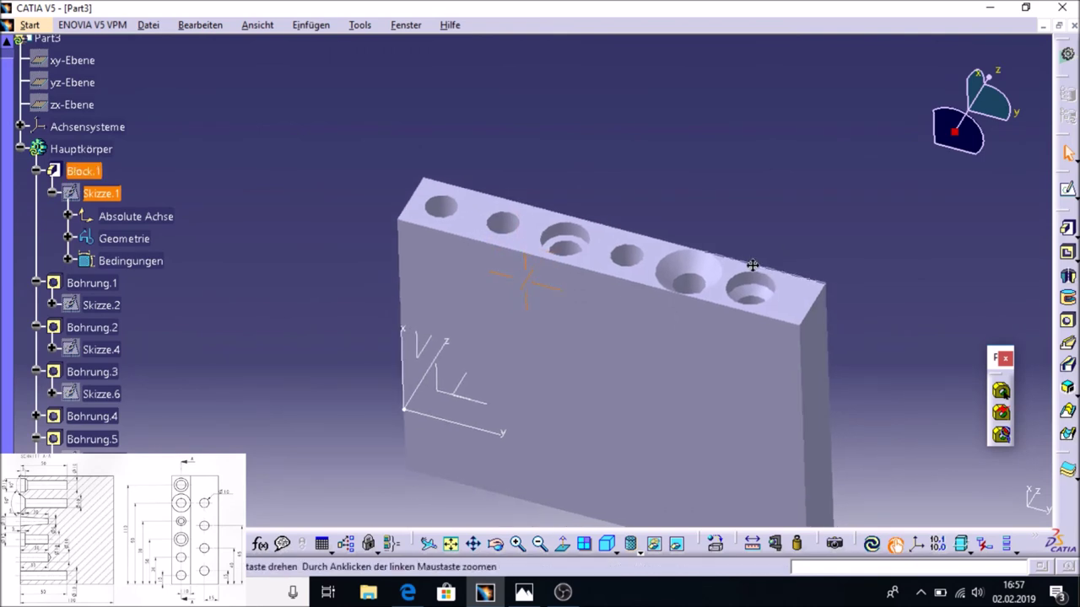
mouse_move(752, 269)
middle_down()
mouse_move(733, 308)
mouse_move(644, 348)
mouse_move(609, 419)
mouse_move(656, 299)
mouse_move(516, 376)
middle_up()
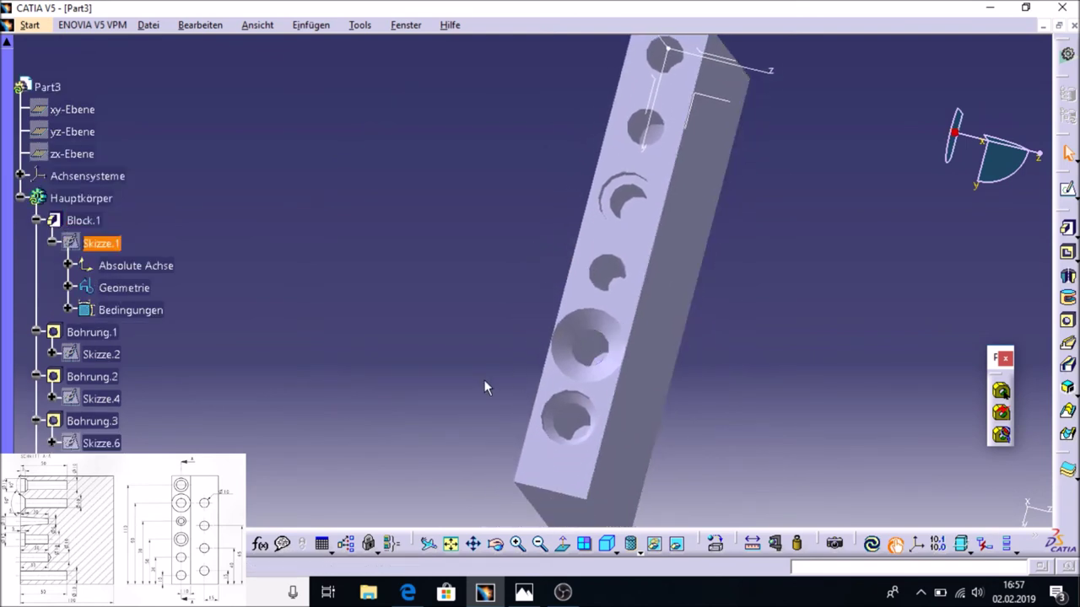
scroll(169, 425, down, 3)
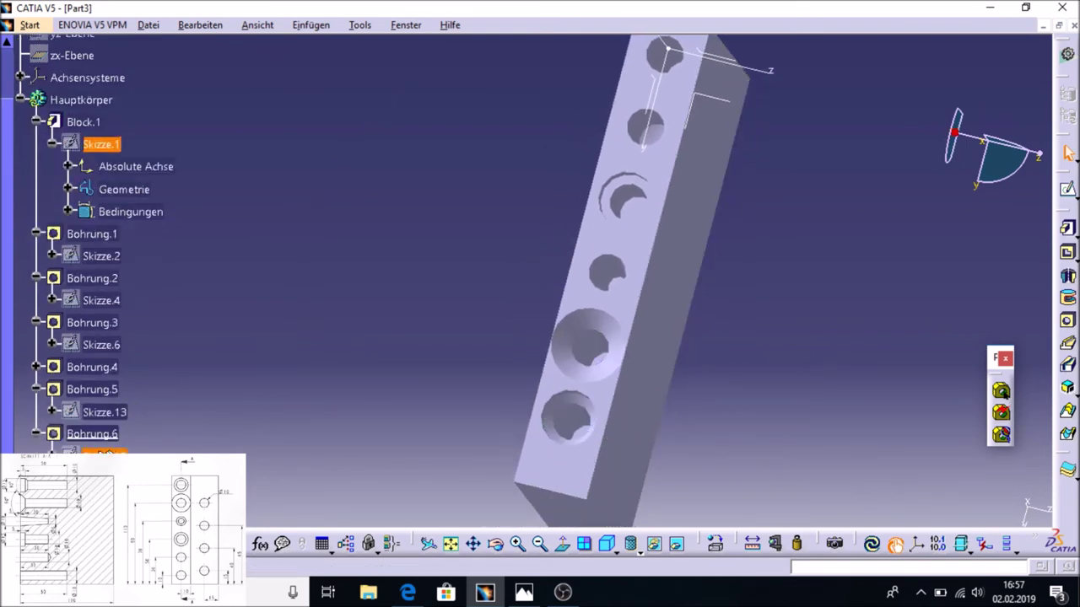
- Rename the Bohrung.6 feature to Profileingesenkt through its Eigenschaften
right_click(94, 433)
click(150, 176)
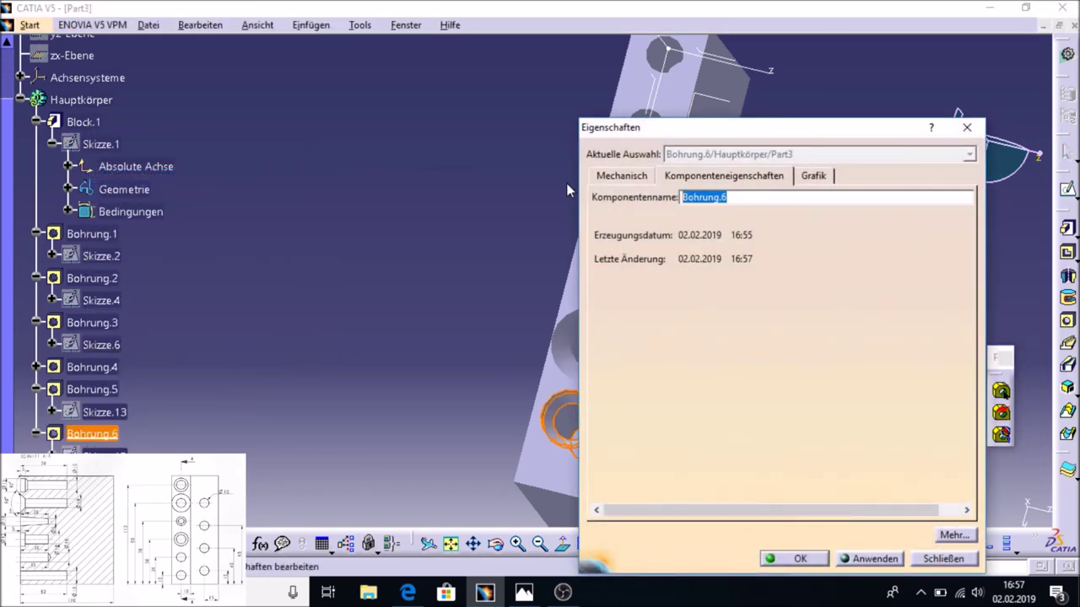
key(BackSpace)
text(Profileingesenkt)
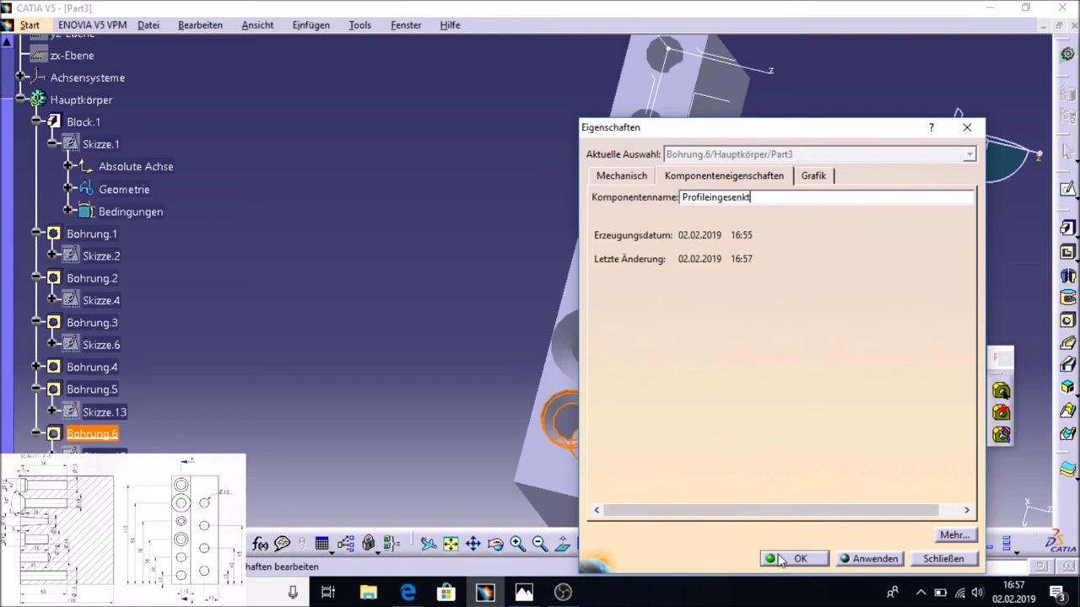
click(784, 559)
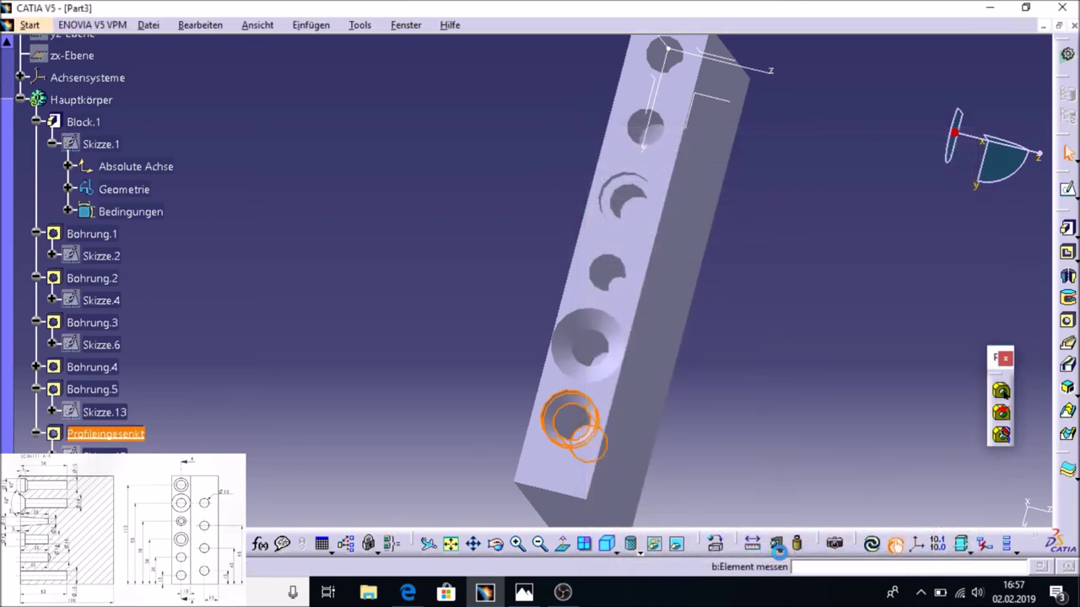
- Add a right-handed thread to Profileingesenkt: 11 mm diameter, 10 mm depth, 1 mm pitch
mouse_move(345, 366)
middle_down()
mouse_move(180, 233)
mouse_move(181, 321)
middle_up()
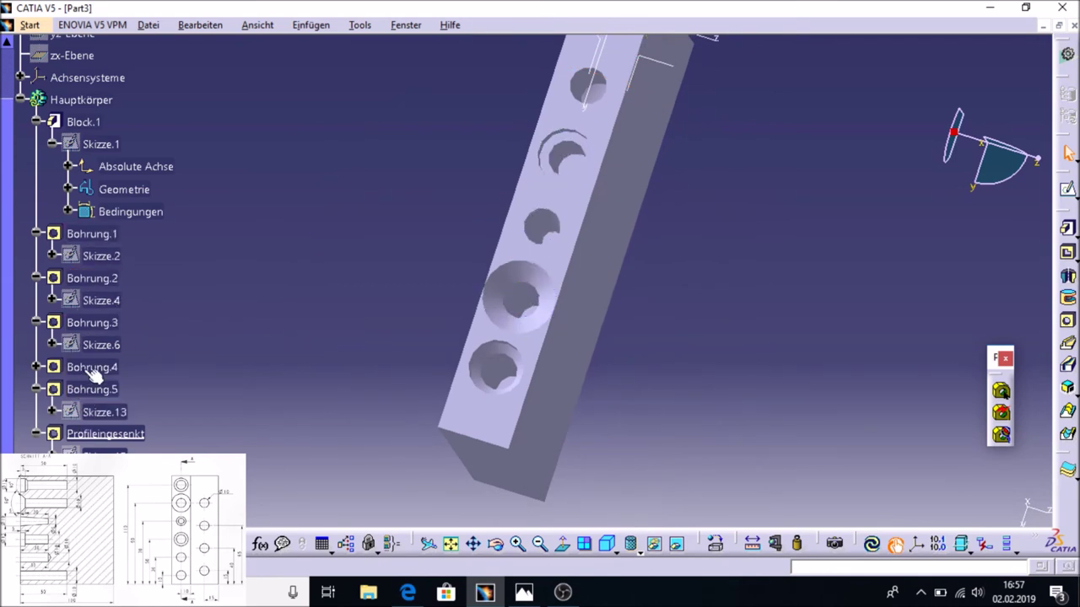
click(118, 437)
double_click(108, 434)
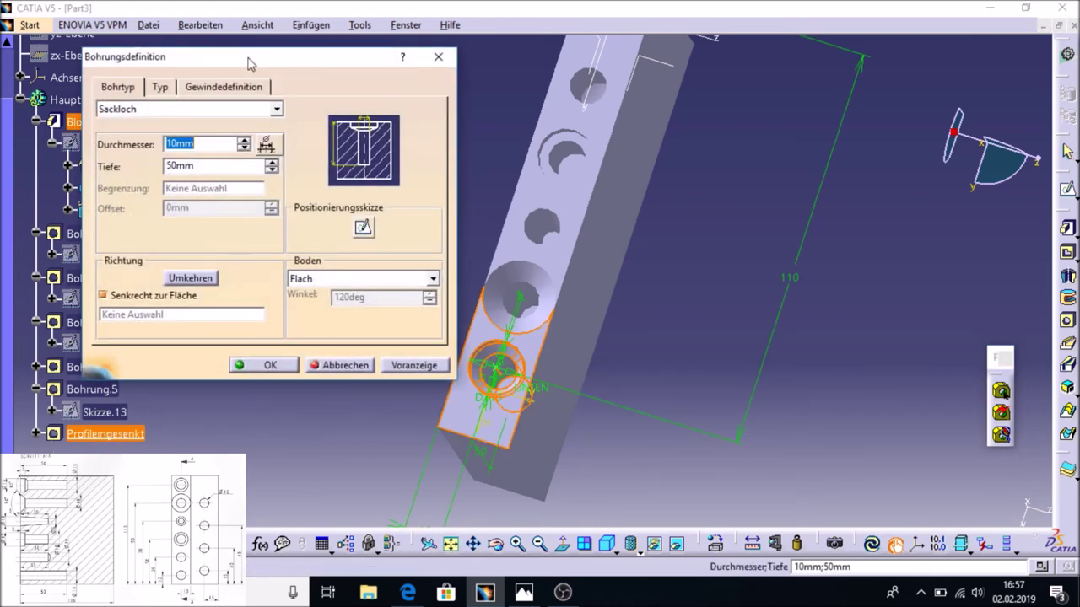
click(221, 88)
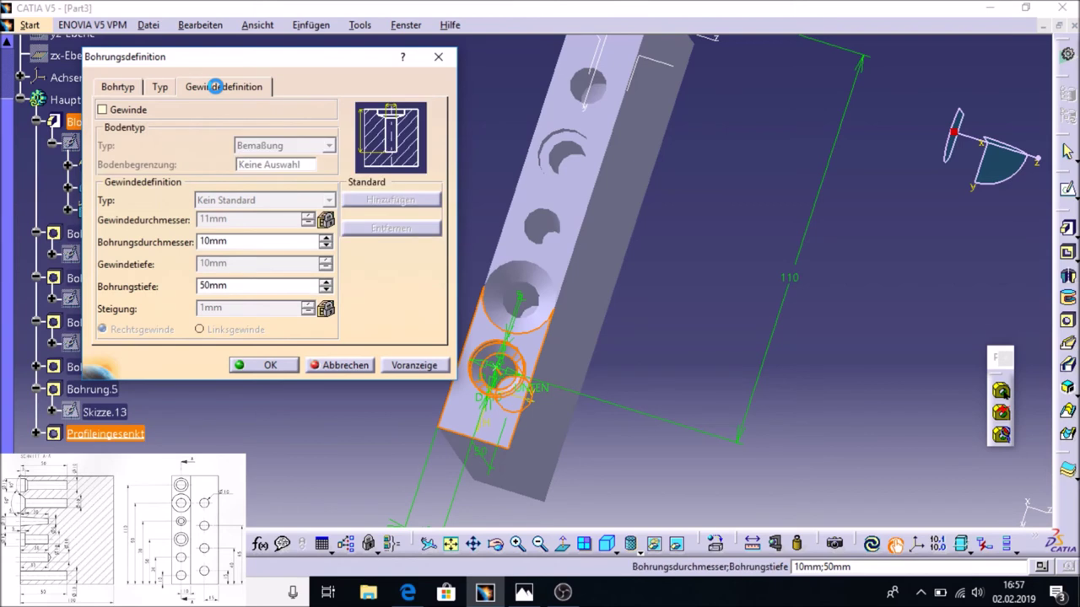
middle_drag(356, 448, 304, 439)
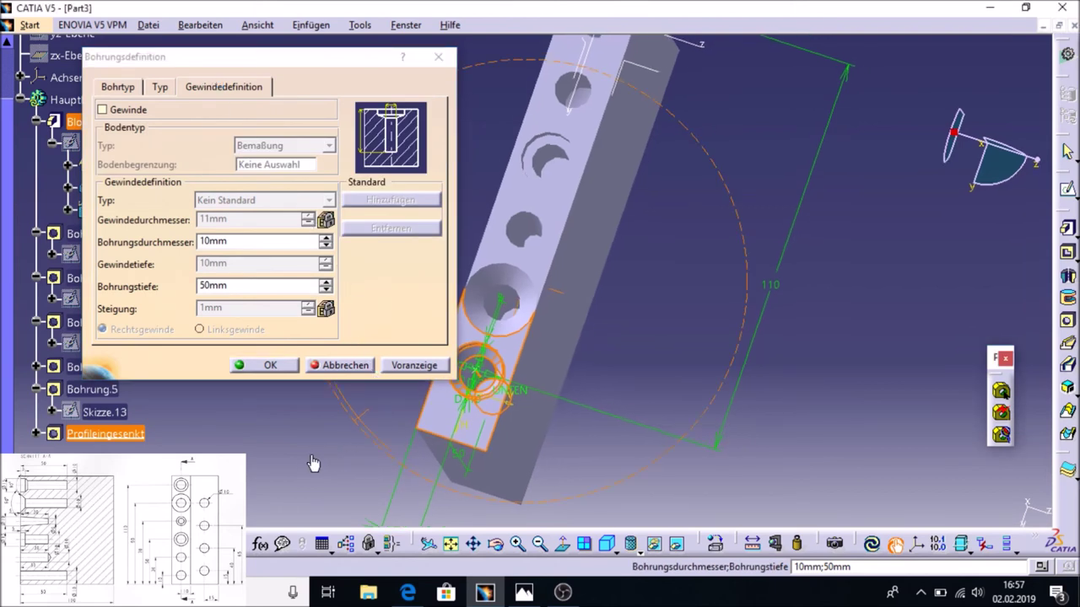
click(102, 110)
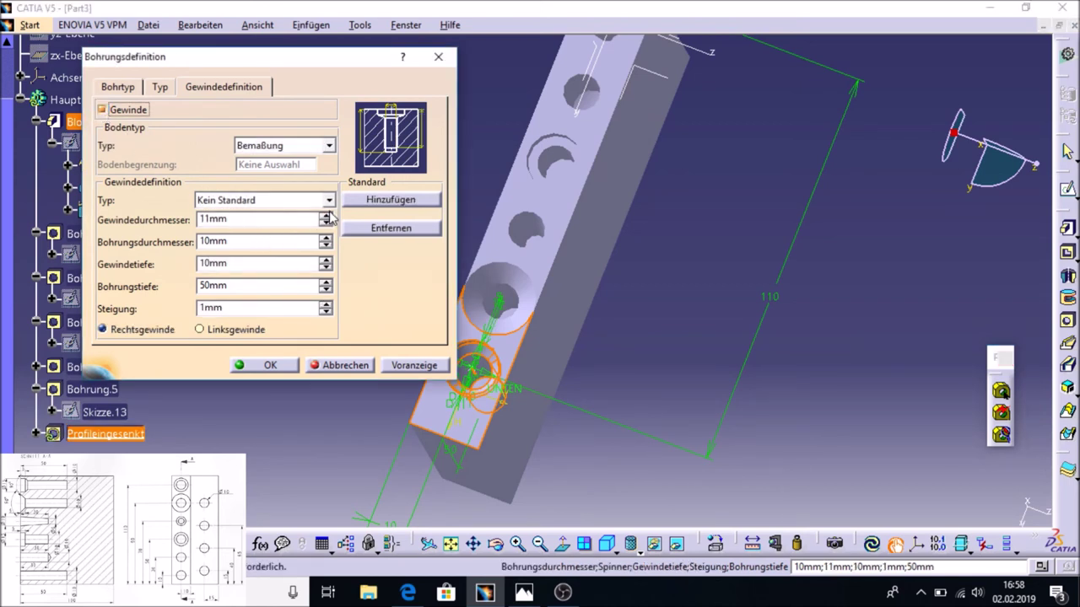
middle_drag(615, 363, 707, 345)
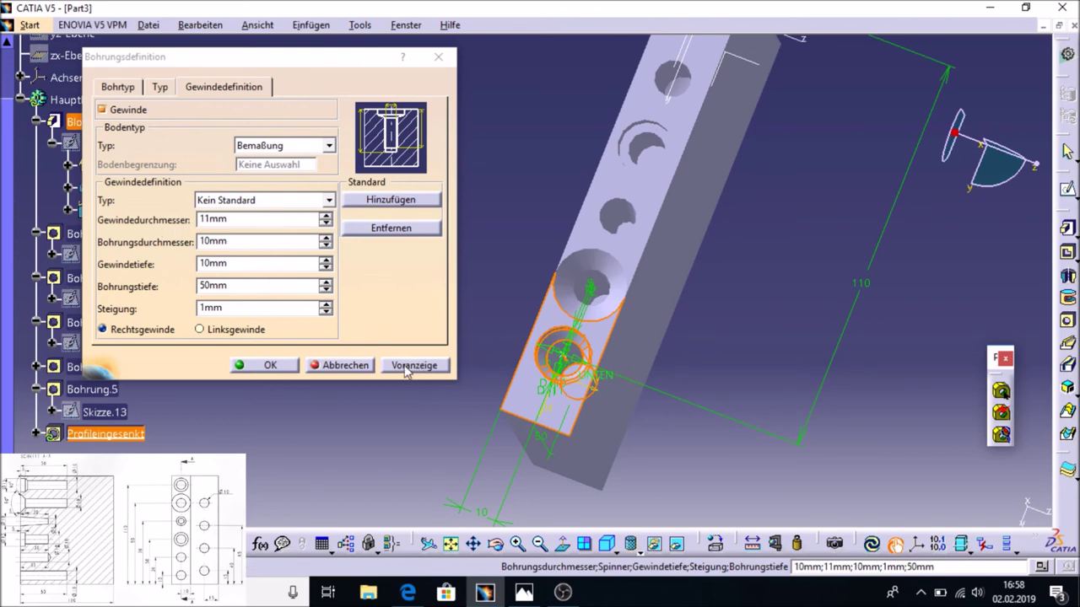
click(292, 368)
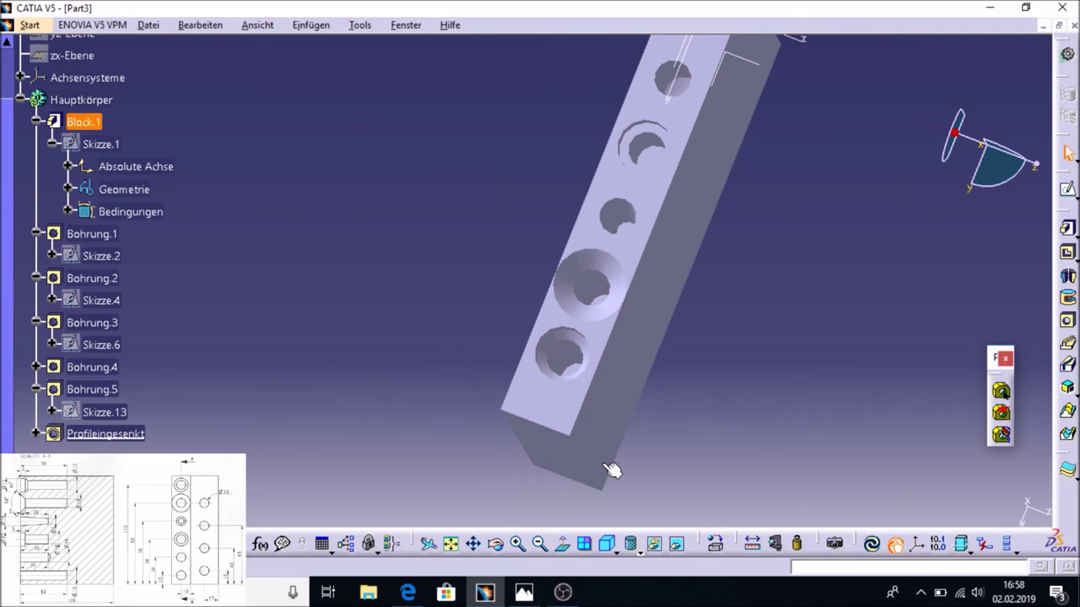
mouse_move(611, 470)
middle_down()
mouse_move(608, 483)
mouse_move(567, 434)
middle_up()
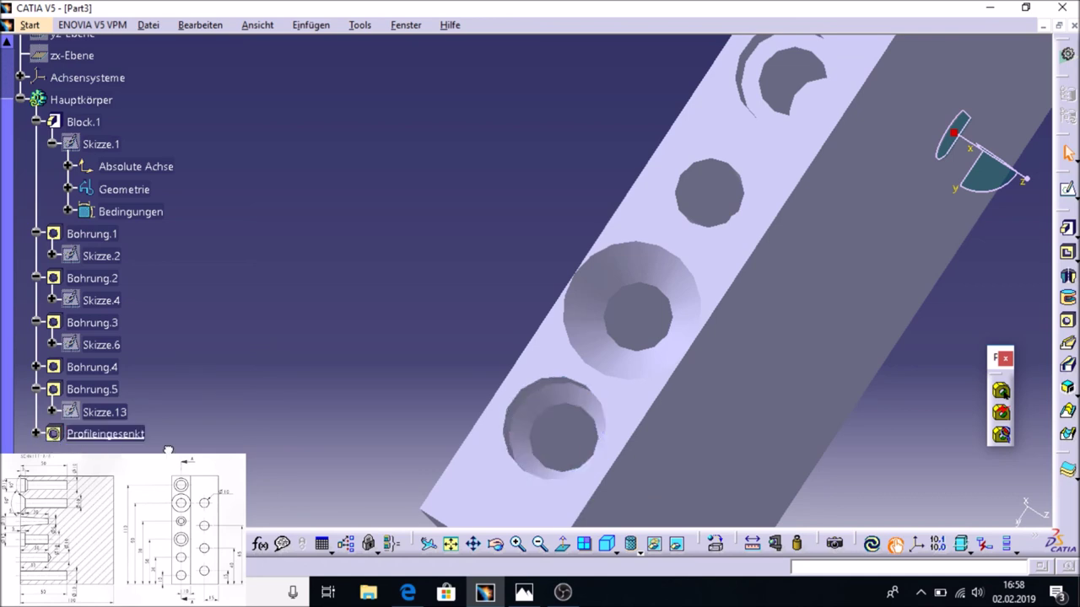
mouse_move(309, 337)
middle_down()
mouse_move(388, 359)
mouse_move(328, 448)
middle_up()
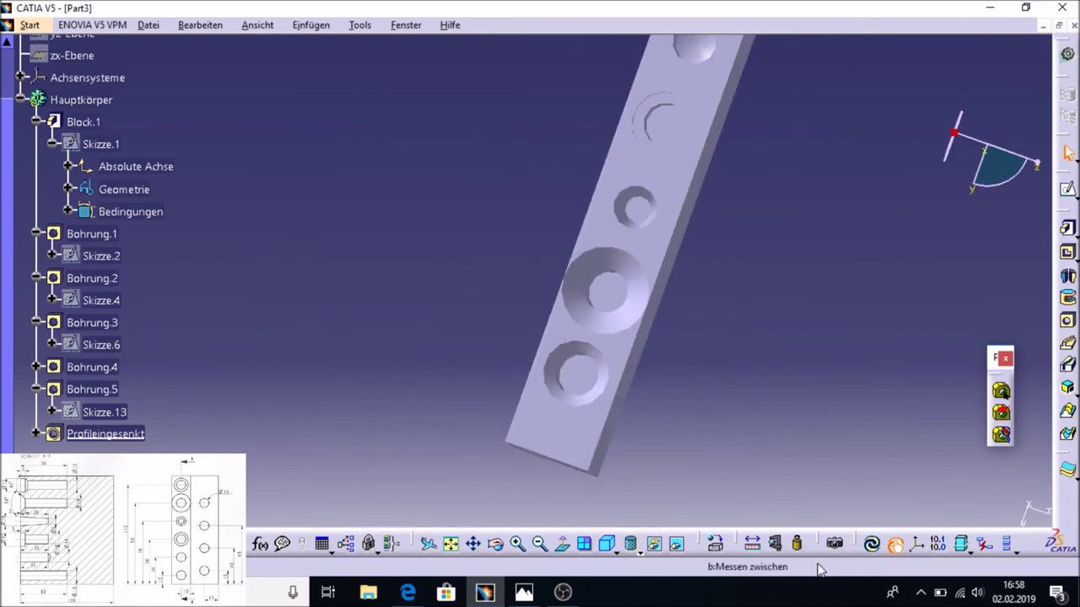
mouse_move(803, 346)
middle_down()
mouse_move(605, 329)
mouse_move(668, 263)
mouse_move(689, 261)
middle_up()
mouse_move(627, 393)
middle_down()
mouse_move(571, 430)
mouse_move(514, 500)
middle_up()
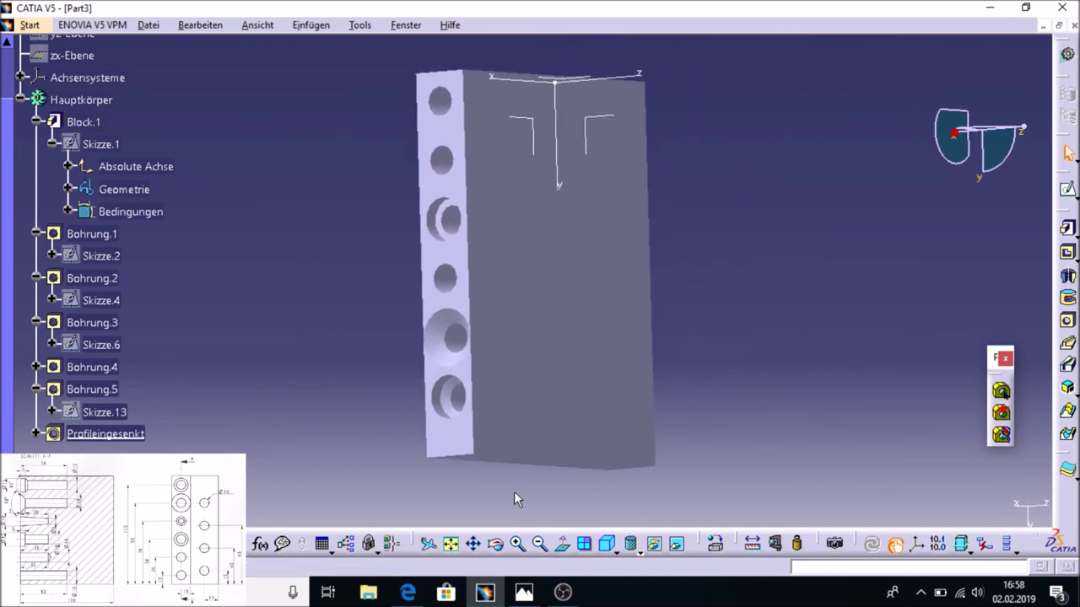